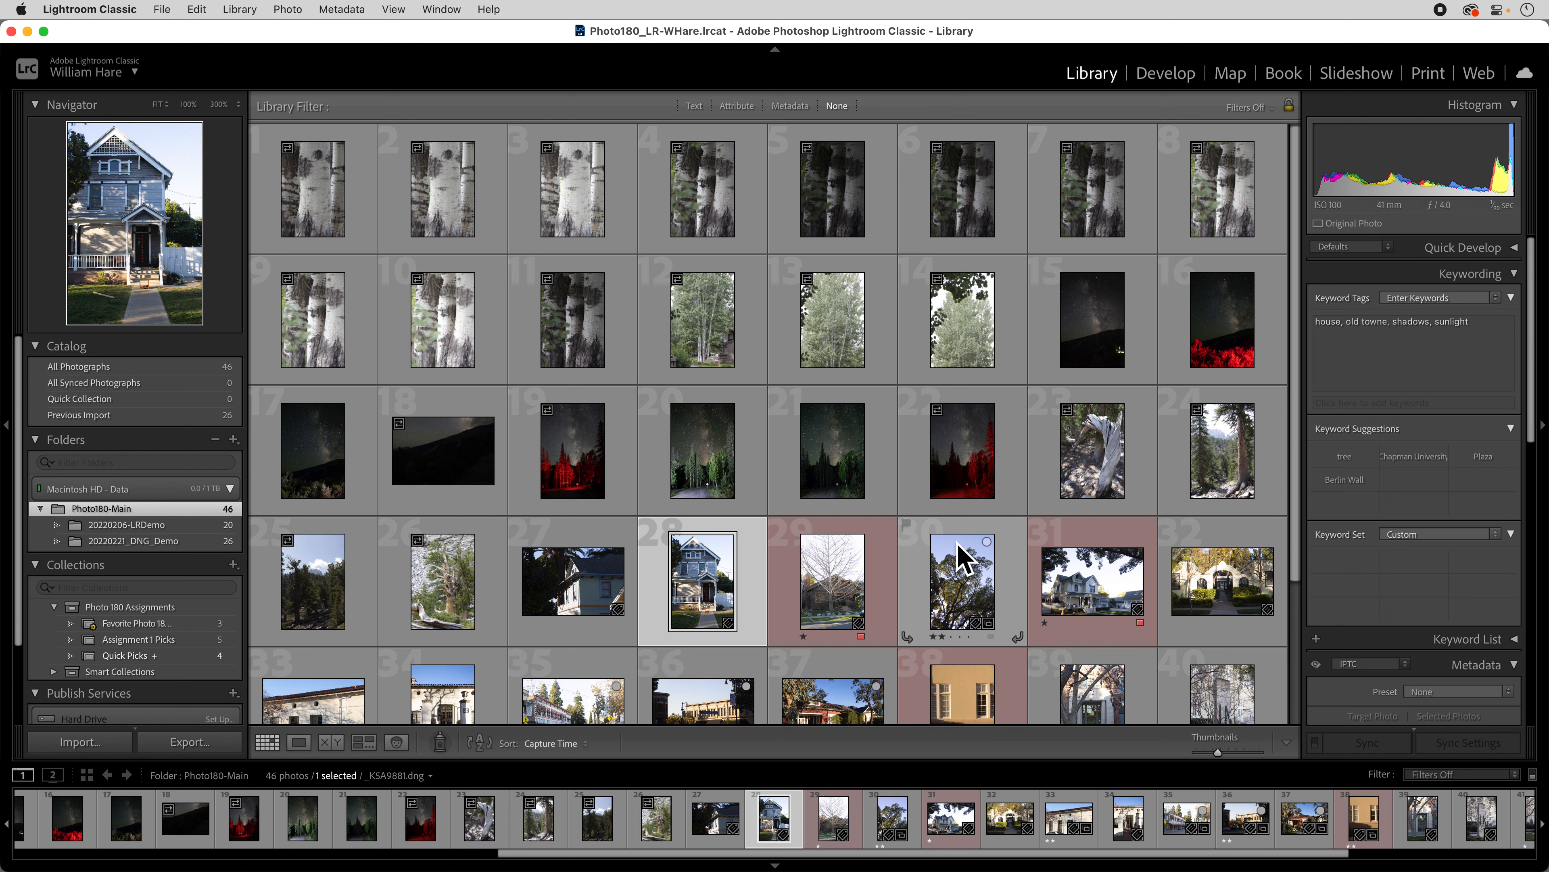
Scroll the Library grid and select thumbnail 36, the downtown street-corner photo.
scroll(831, 633, "down", 2)
left_click(703, 613)
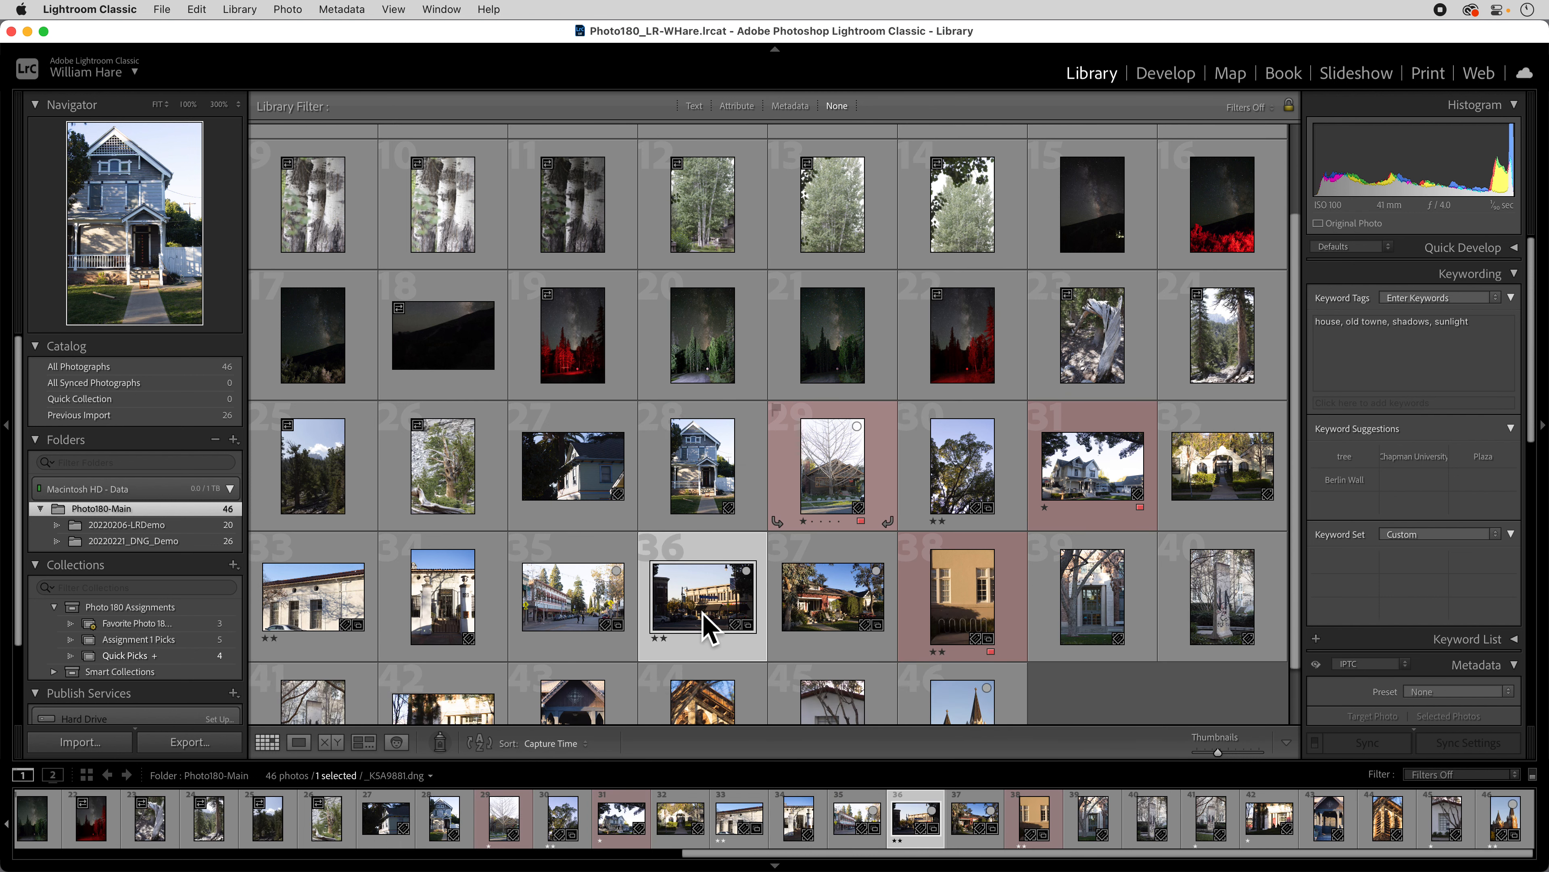
Open photo 36 in Develop and preview the Style: Vintage presets without applying one.
left_click(1175, 80)
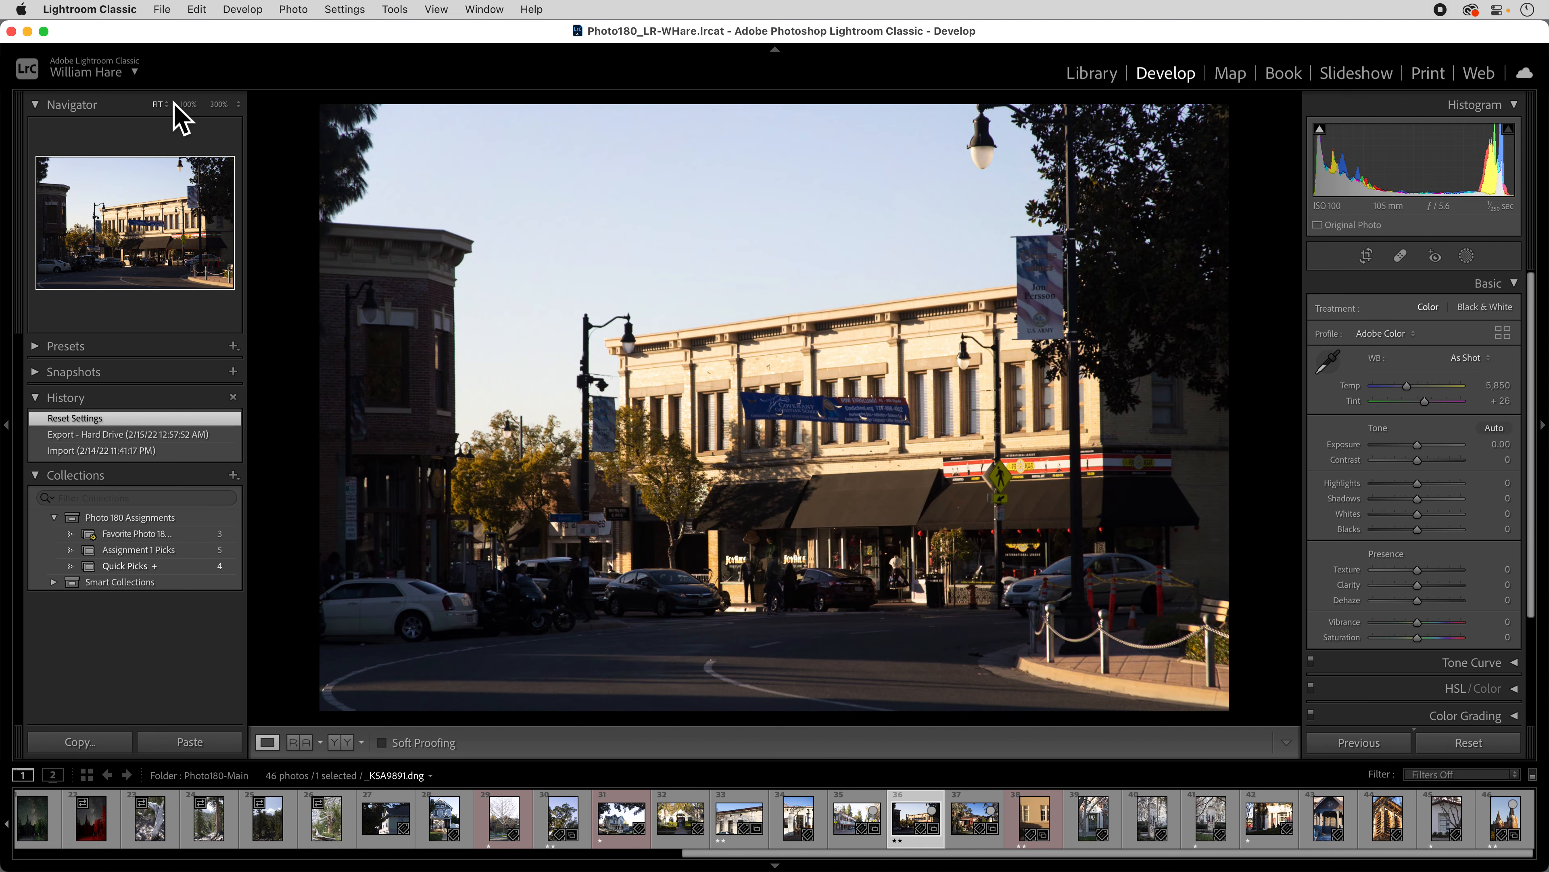
left_click(46, 349)
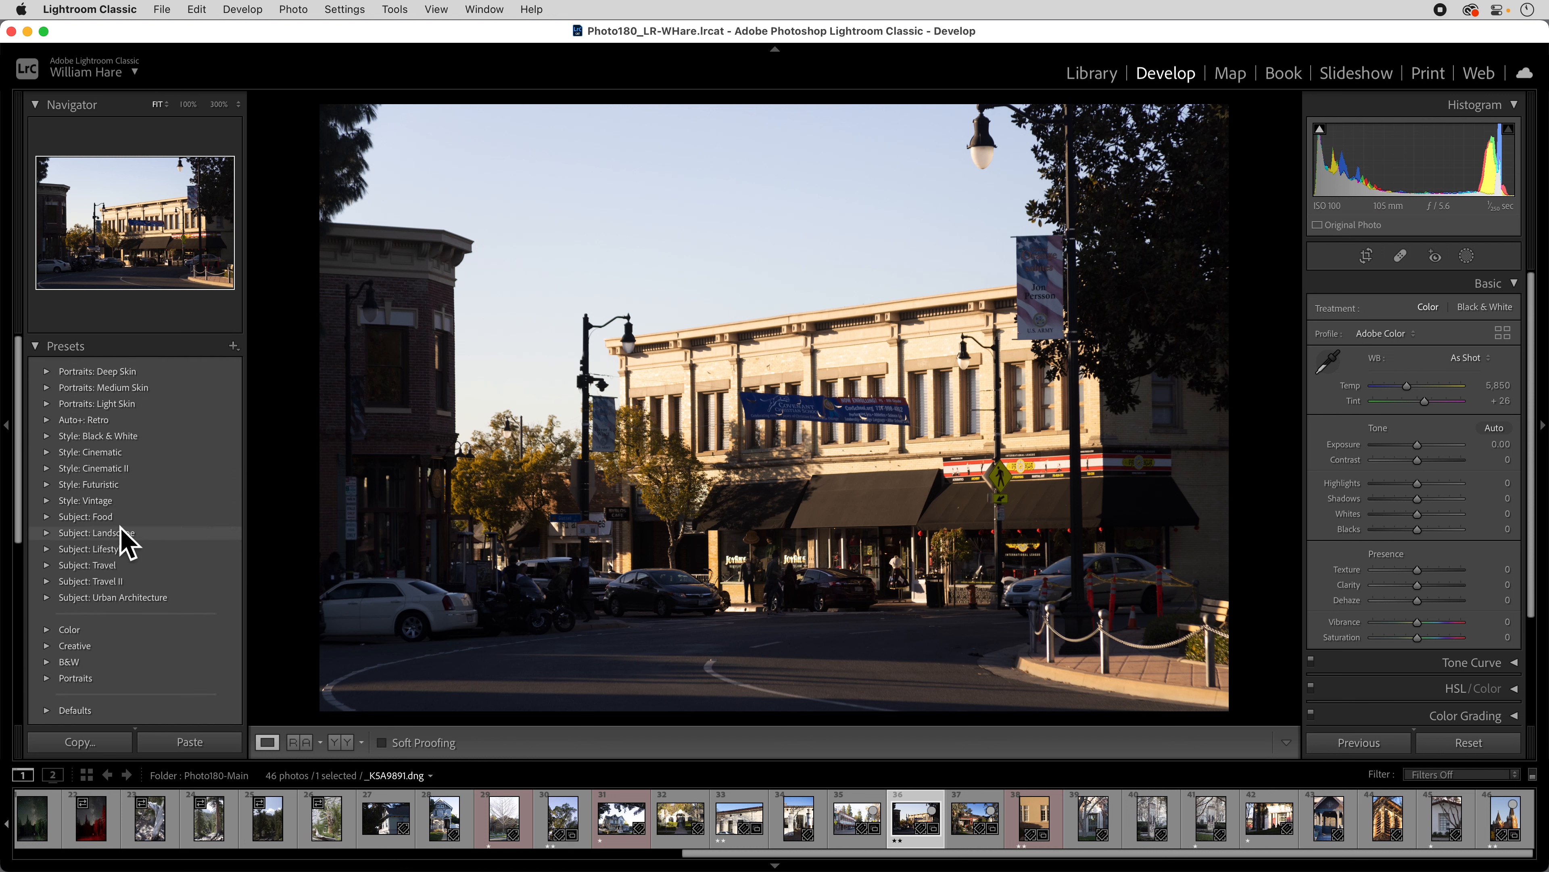
left_click(108, 504)
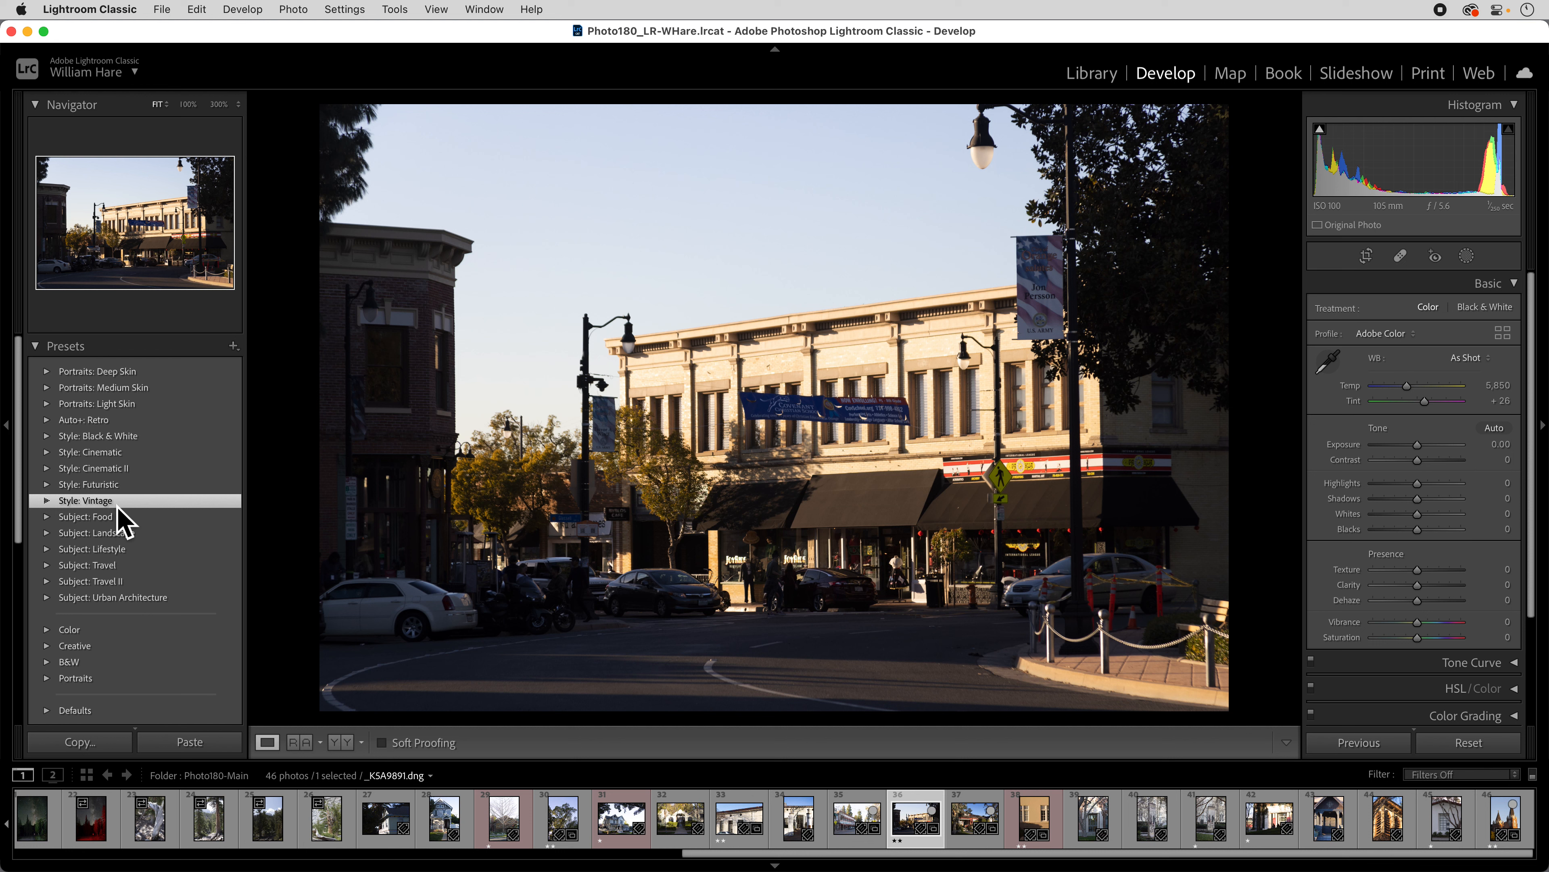
left_click(47, 501)
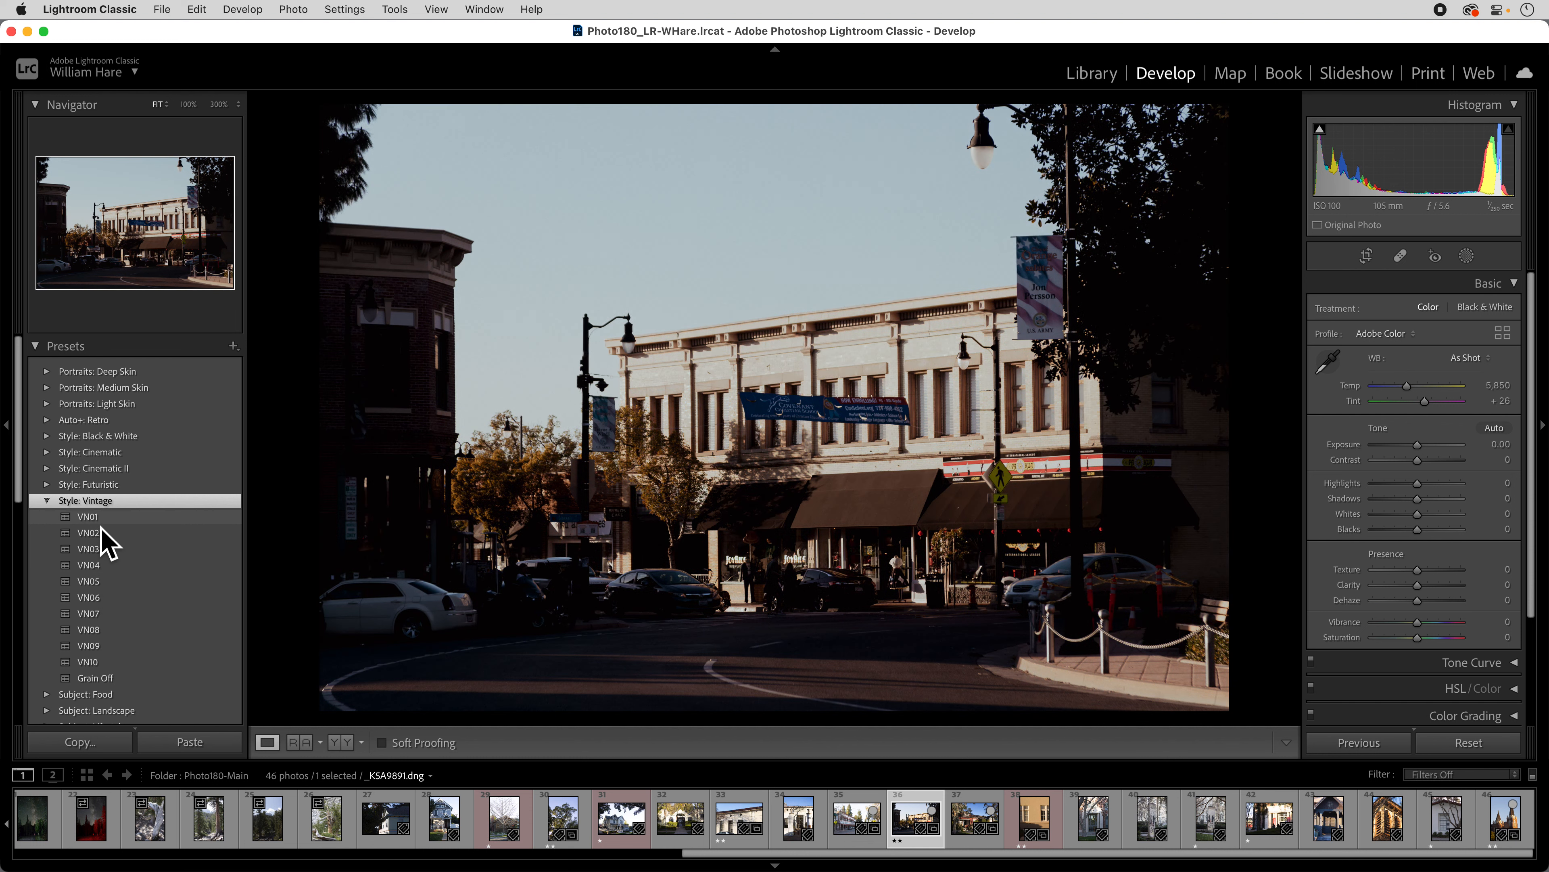
left_click(49, 501)
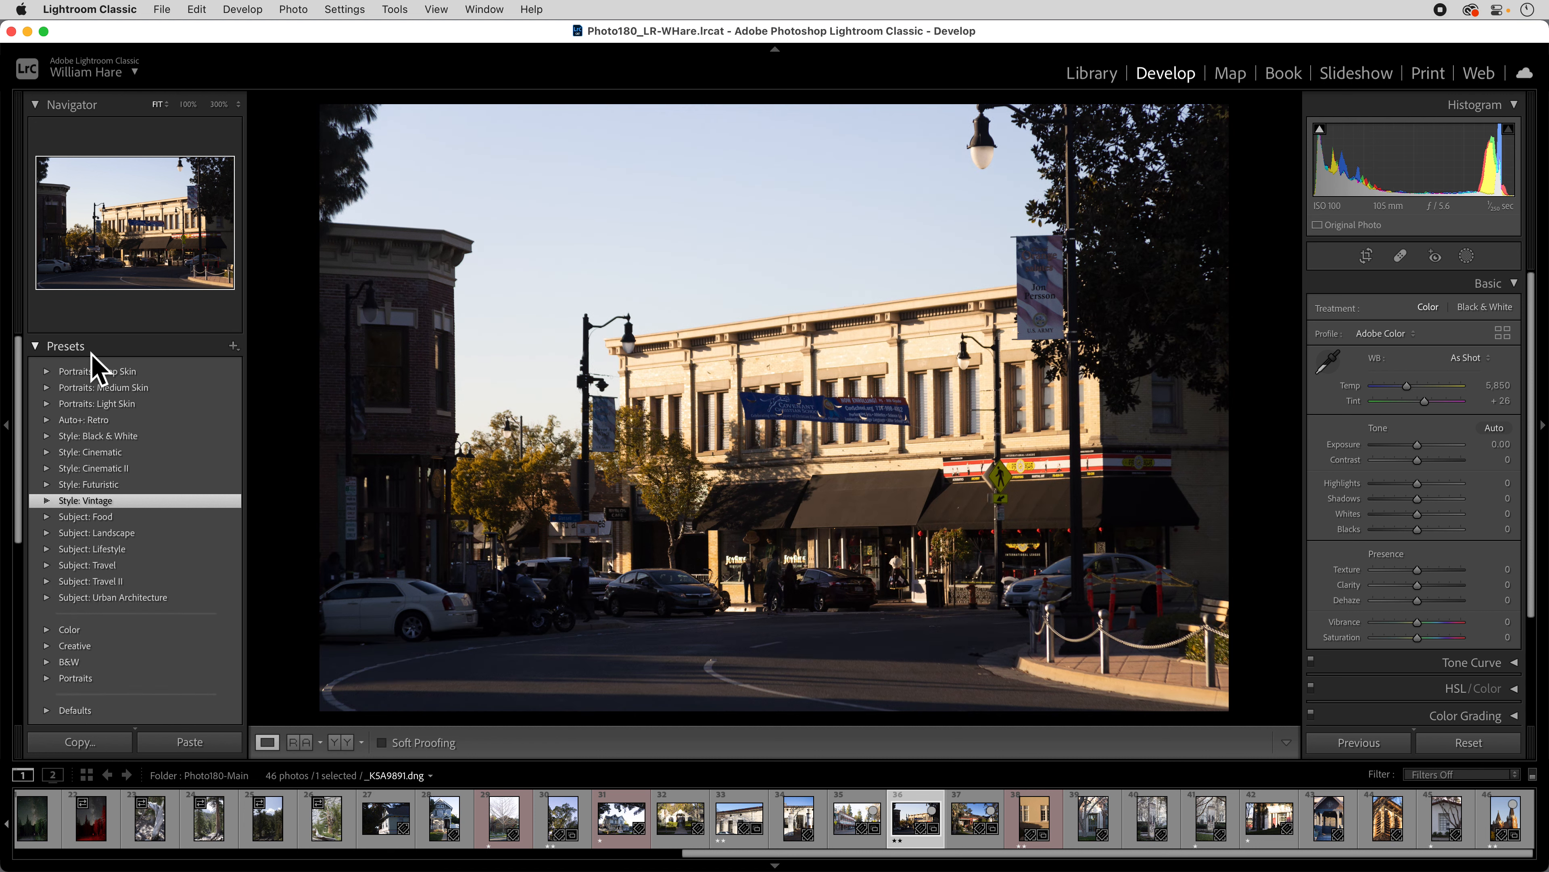
Collapse the Presets panel and briefly expand, then collapse, Snapshots, leaving History in view.
left_click(47, 354)
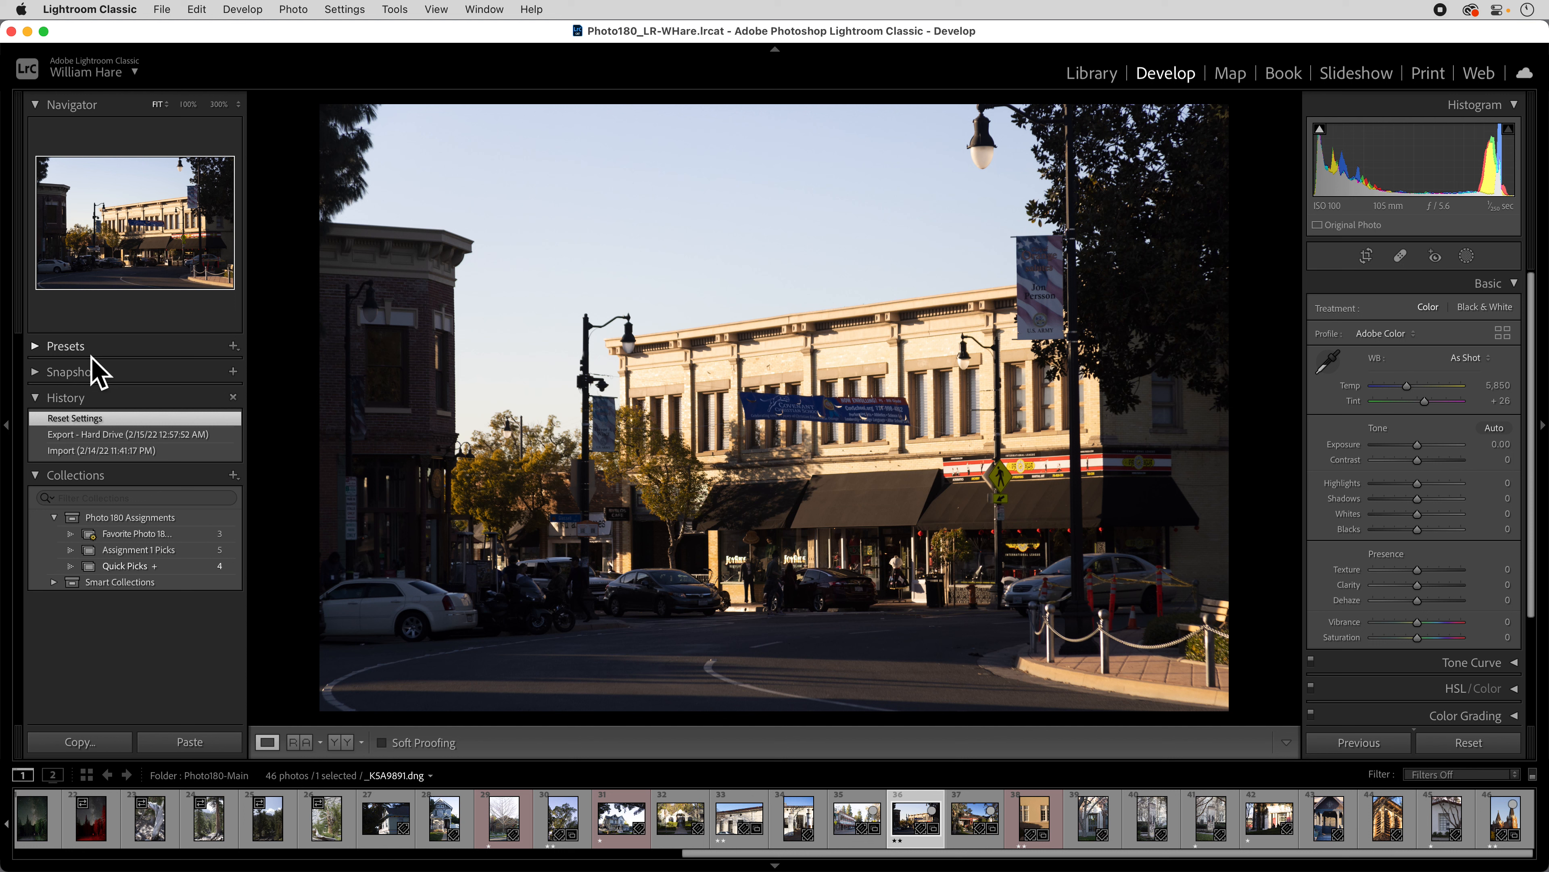
left_click(44, 376)
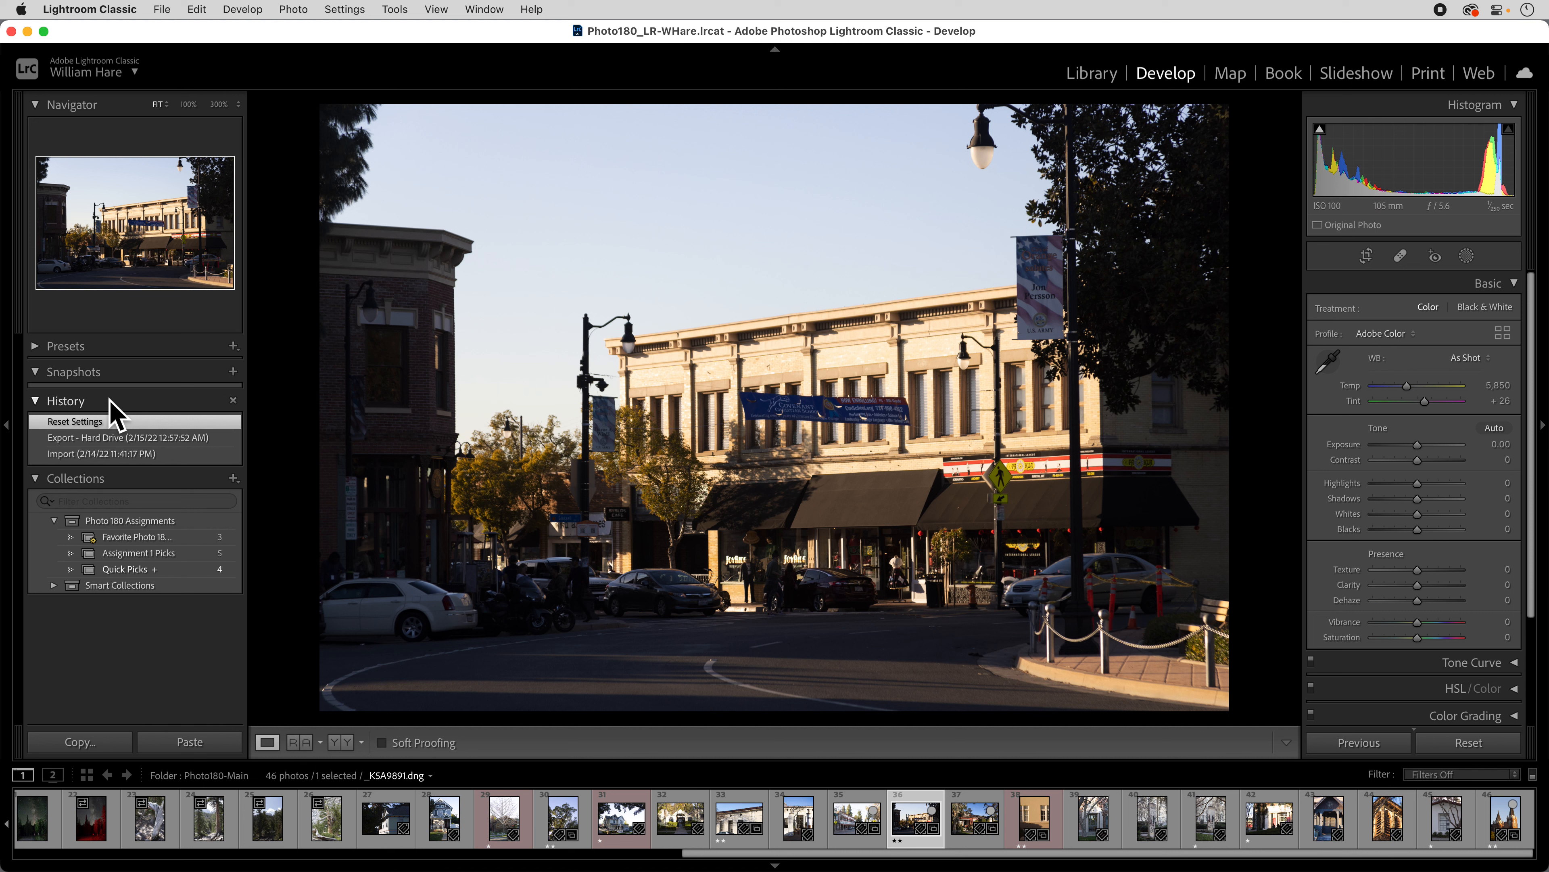
left_click(43, 373)
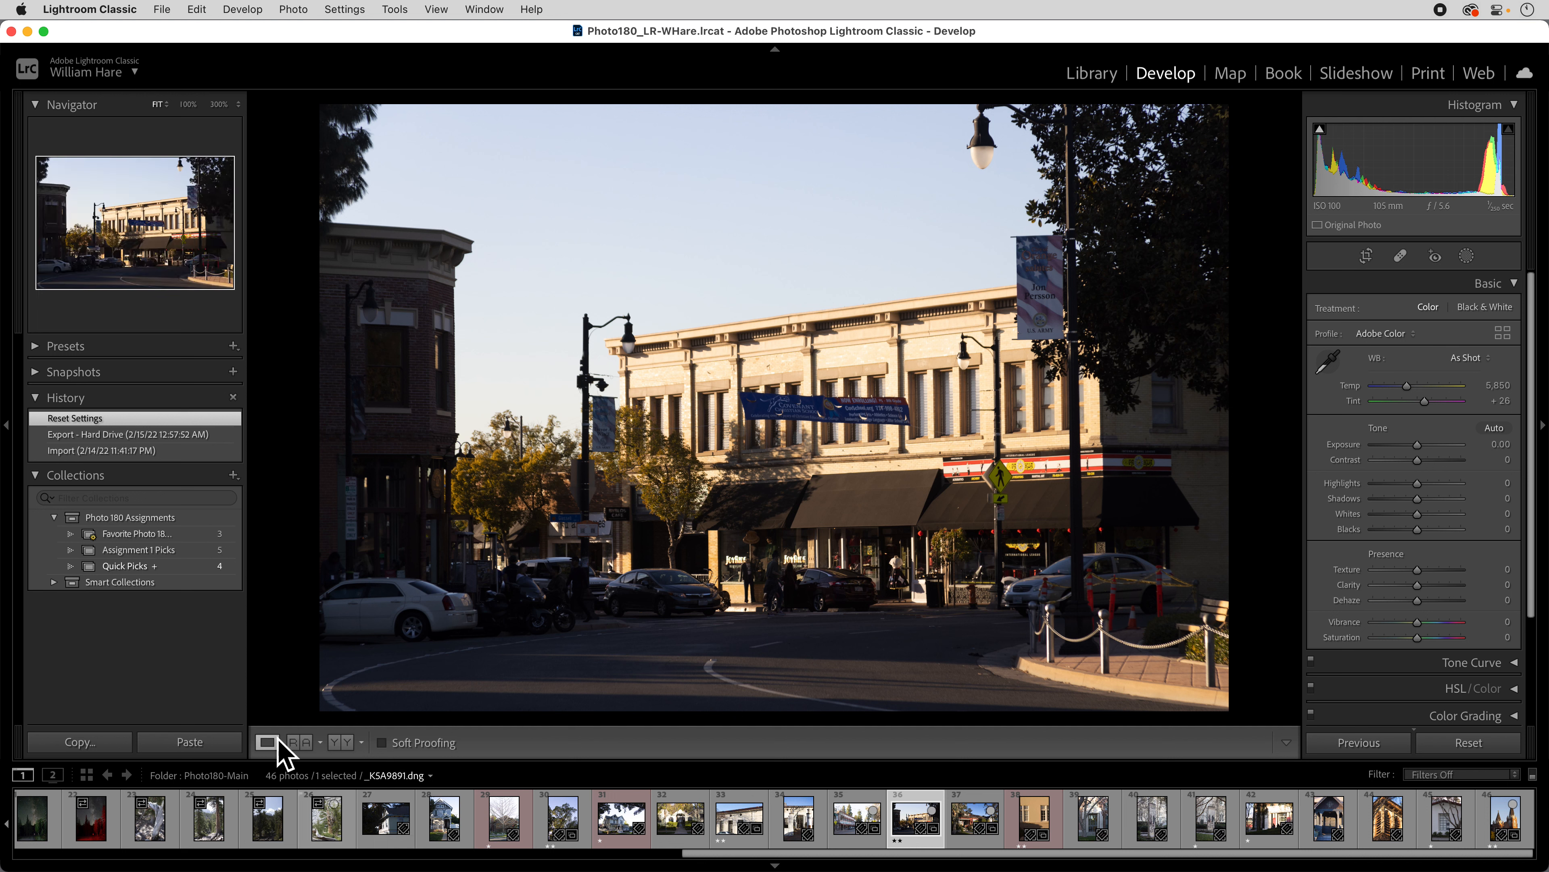
left_click(300, 742)
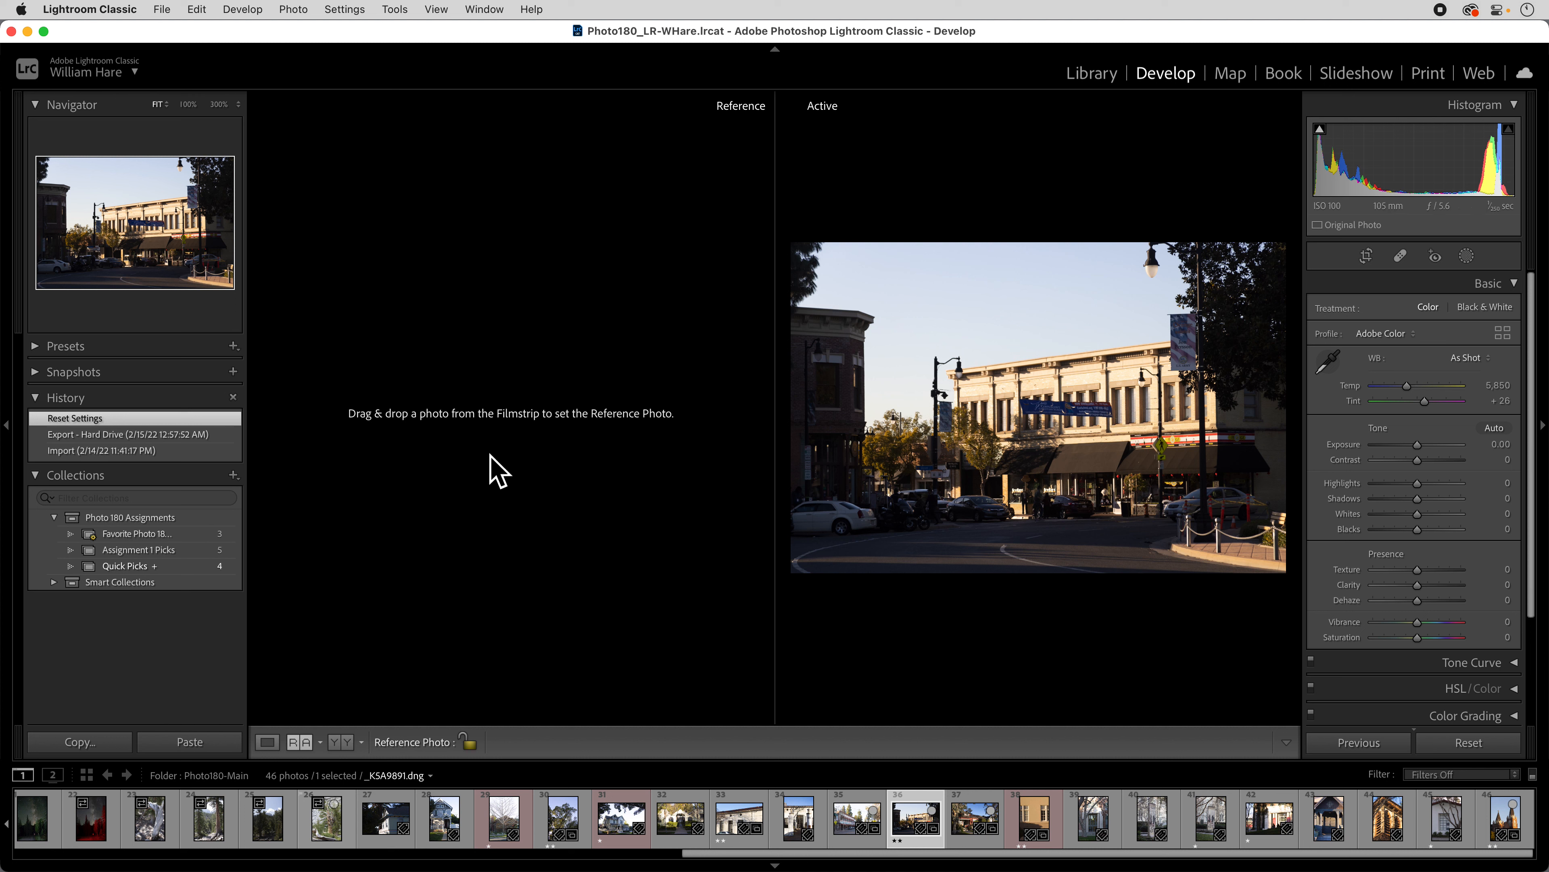
left_click(341, 743)
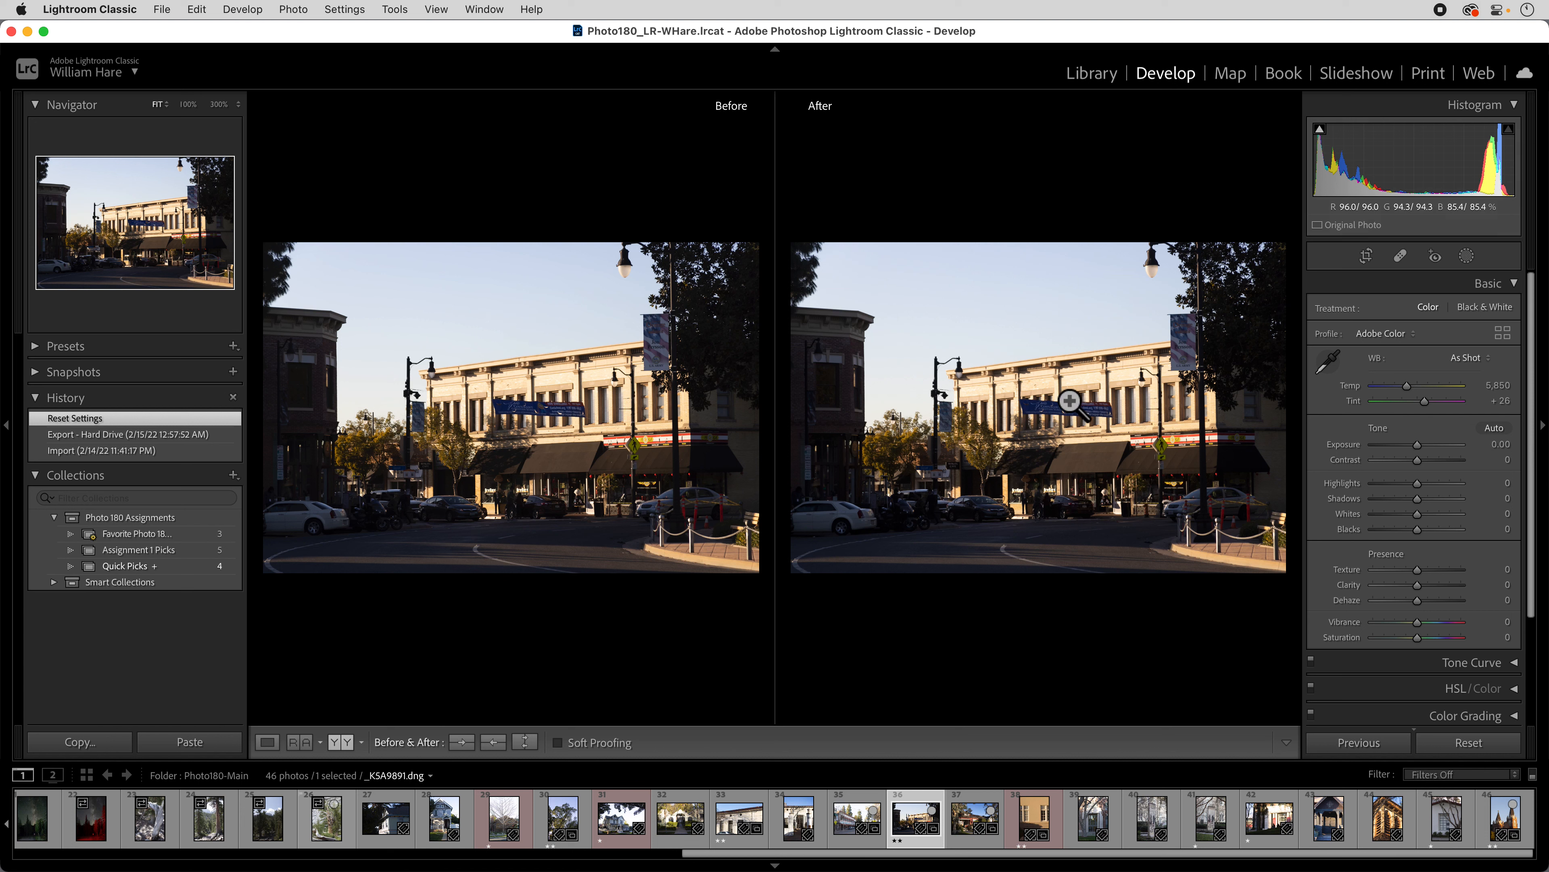
left_click(267, 742)
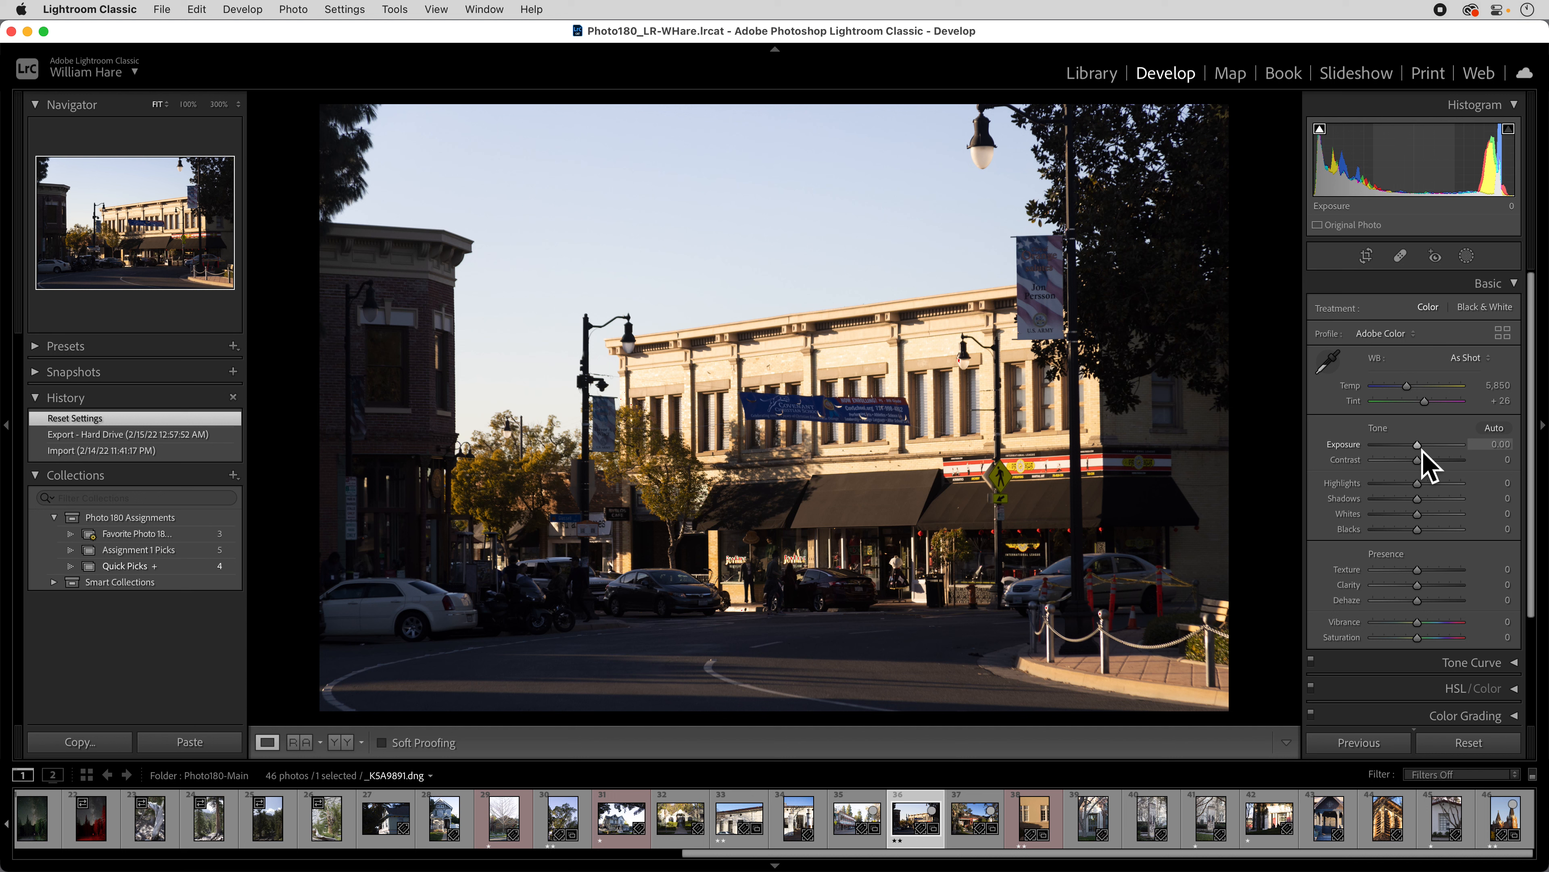
Try Exposure at -4.00, toggle shadow clipping, then raise Exposure to +3.20 with red highlight clipping.
left_click_drag(1423, 452, 1382, 457)
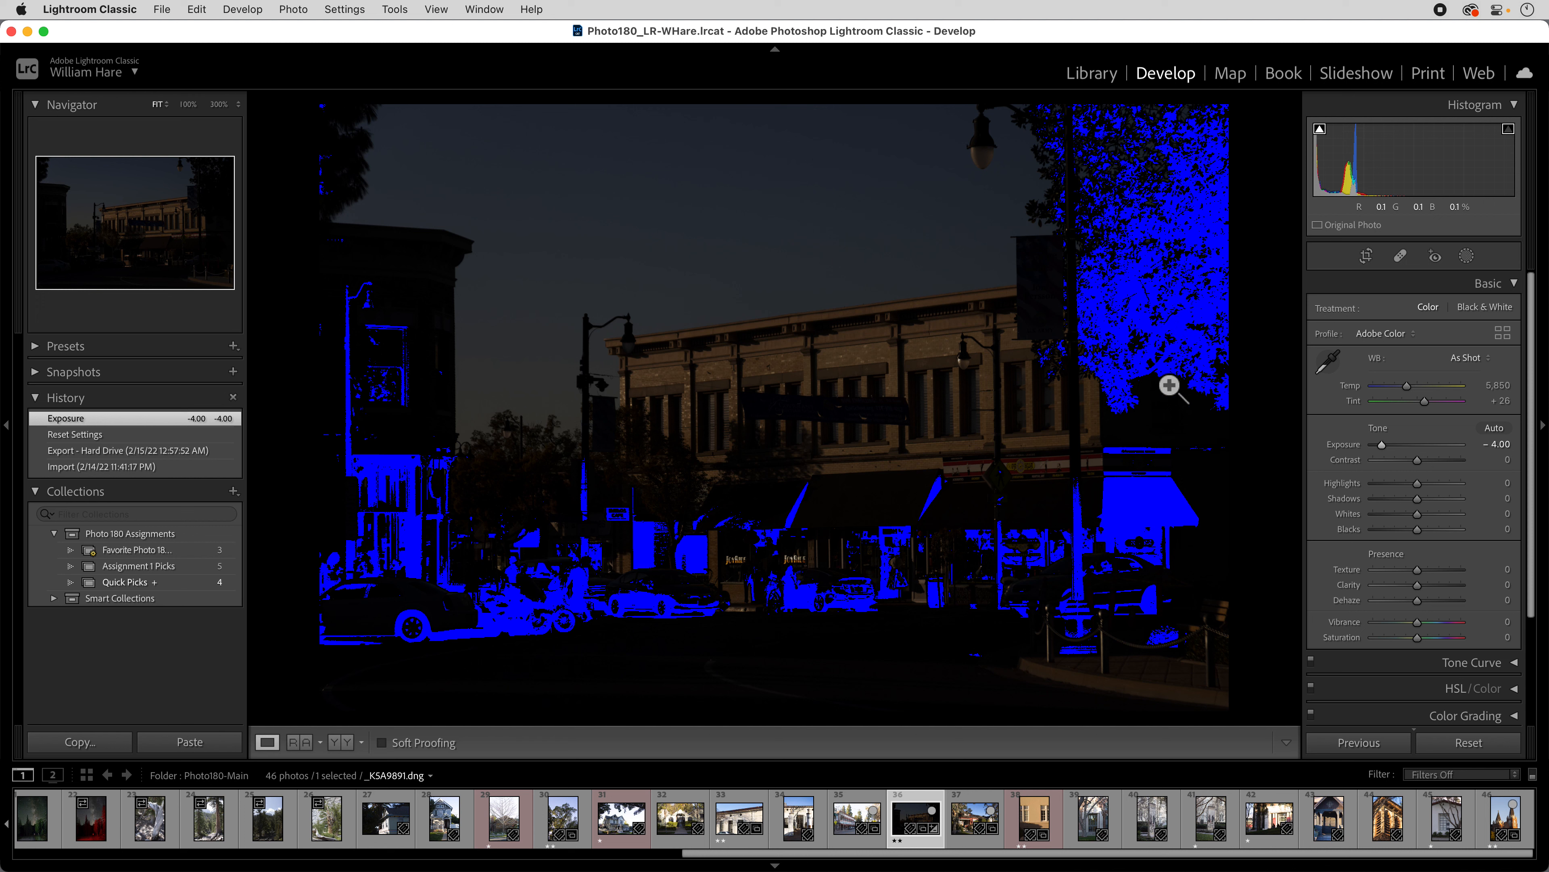
left_click(1320, 129)
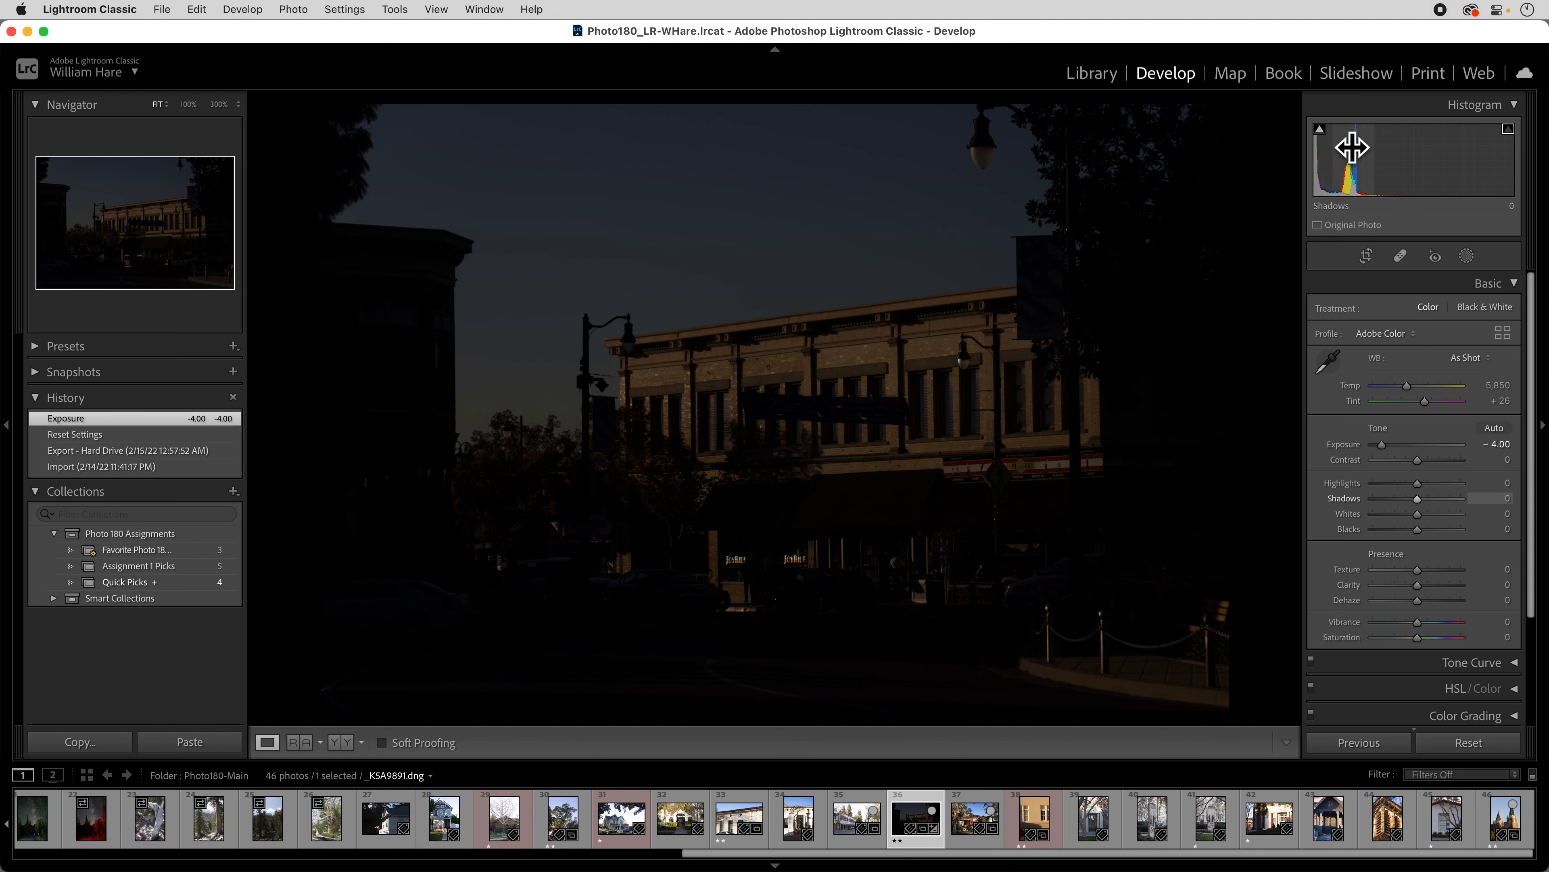
mouse_move(1323, 133)
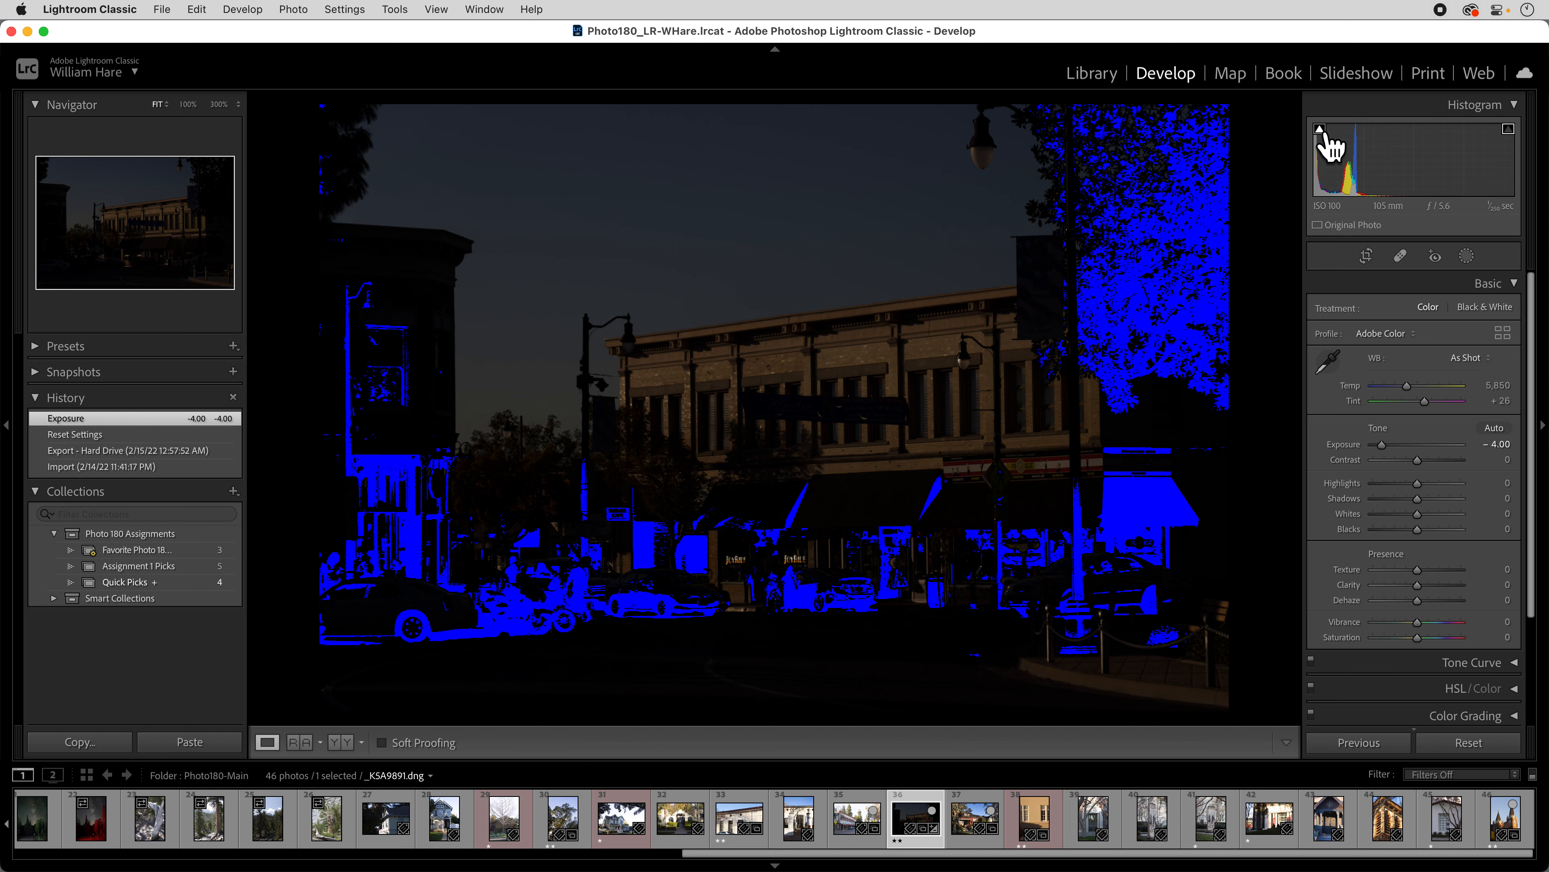
left_click_drag(1381, 445, 1445, 449)
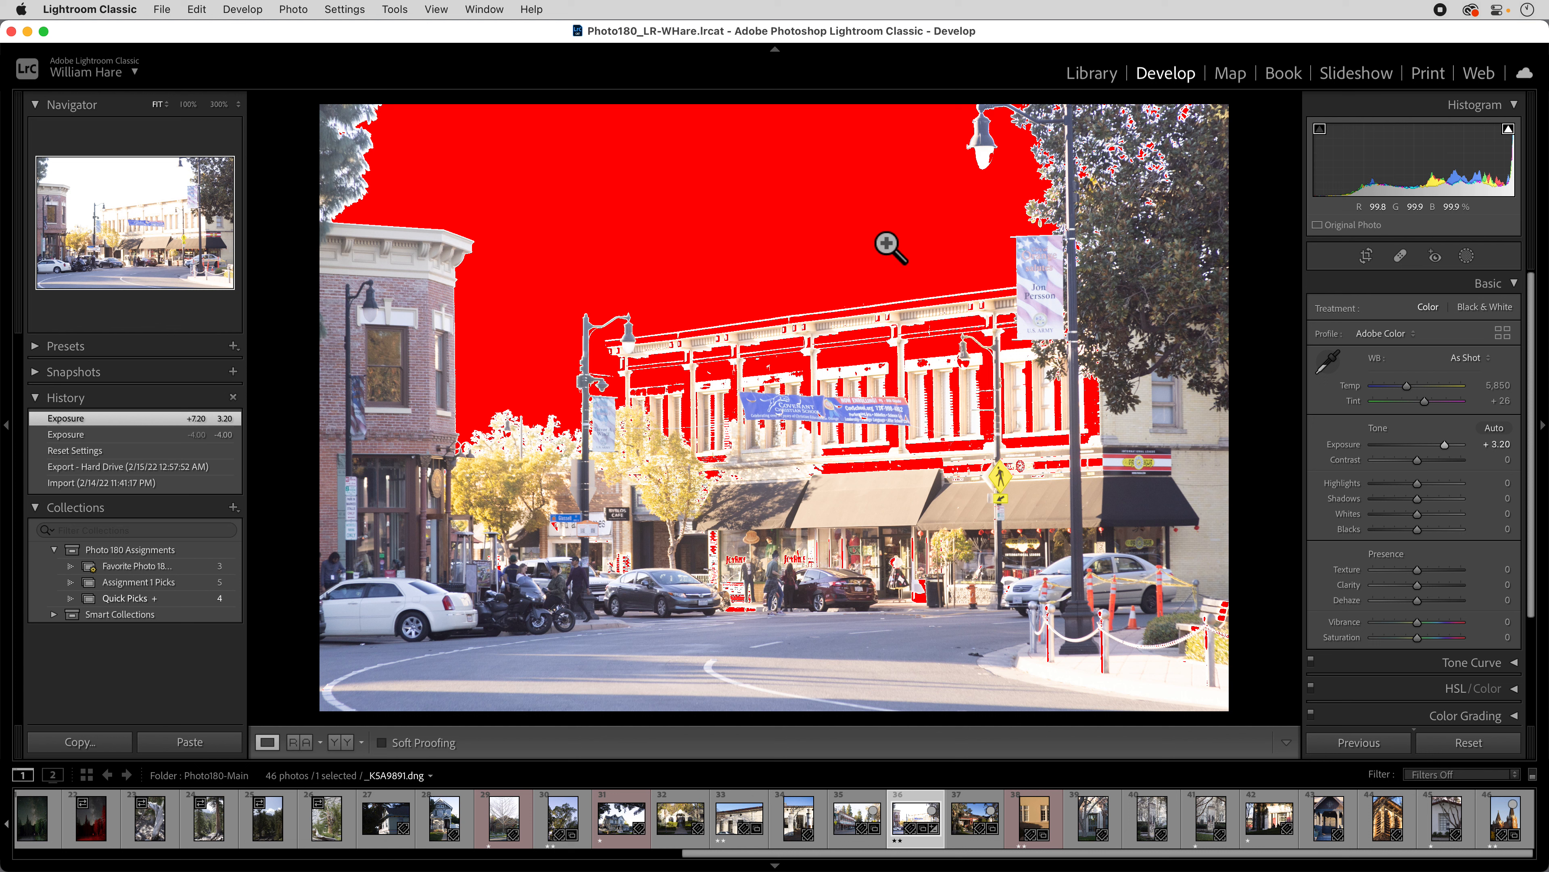
Turn off the red highlight-clipping warning and reset Exposure to 0.00.
left_click(1506, 130)
left_click(1504, 137)
left_click(1504, 137)
left_click(1504, 137)
left_click(1504, 137)
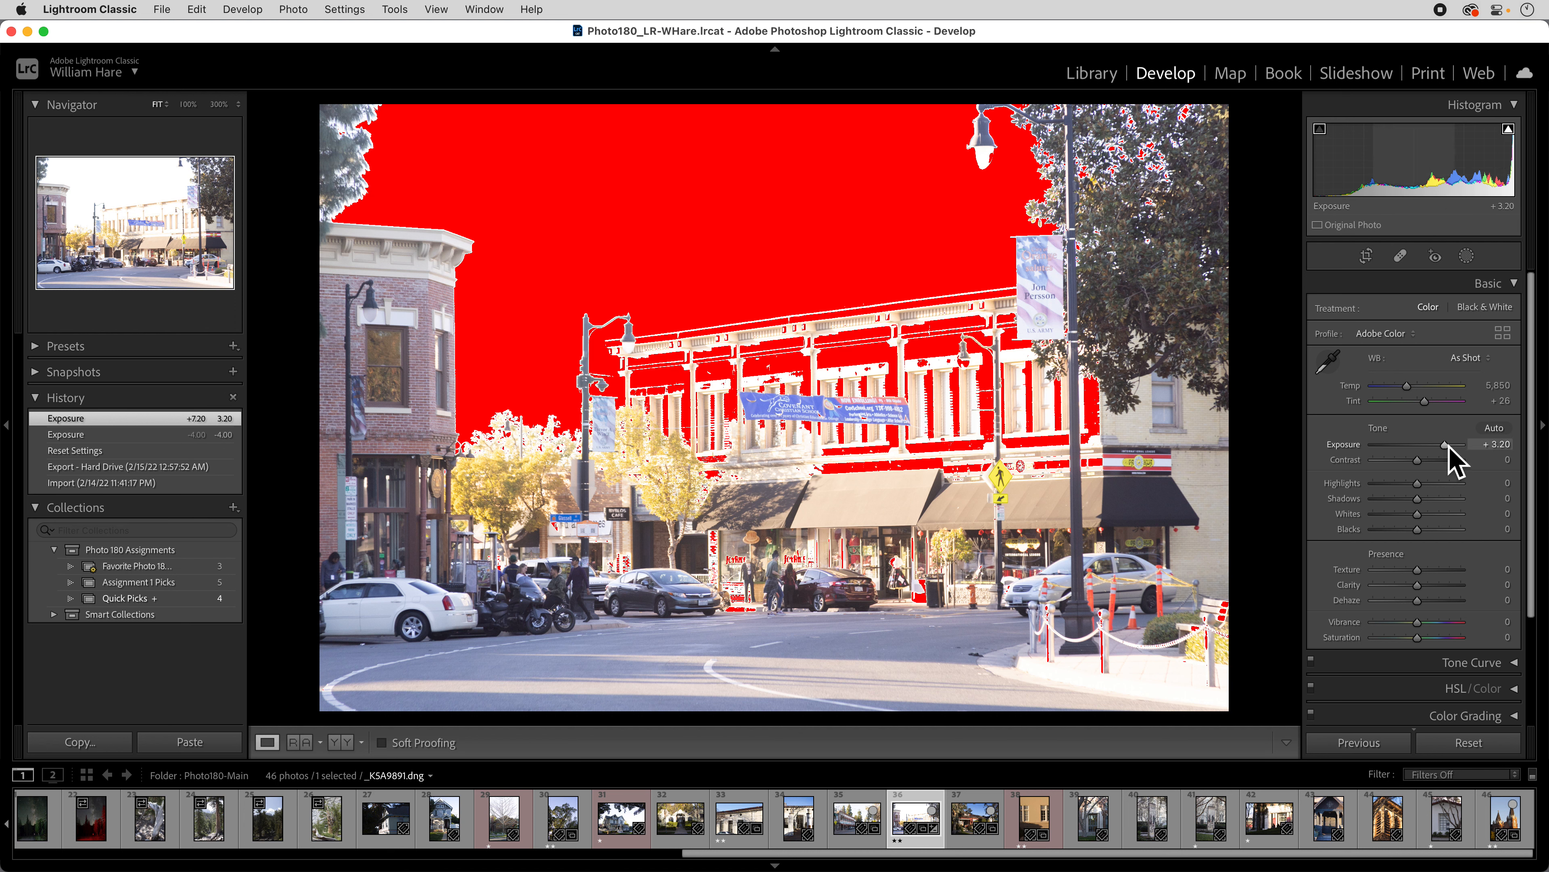
double_click(1350, 450)
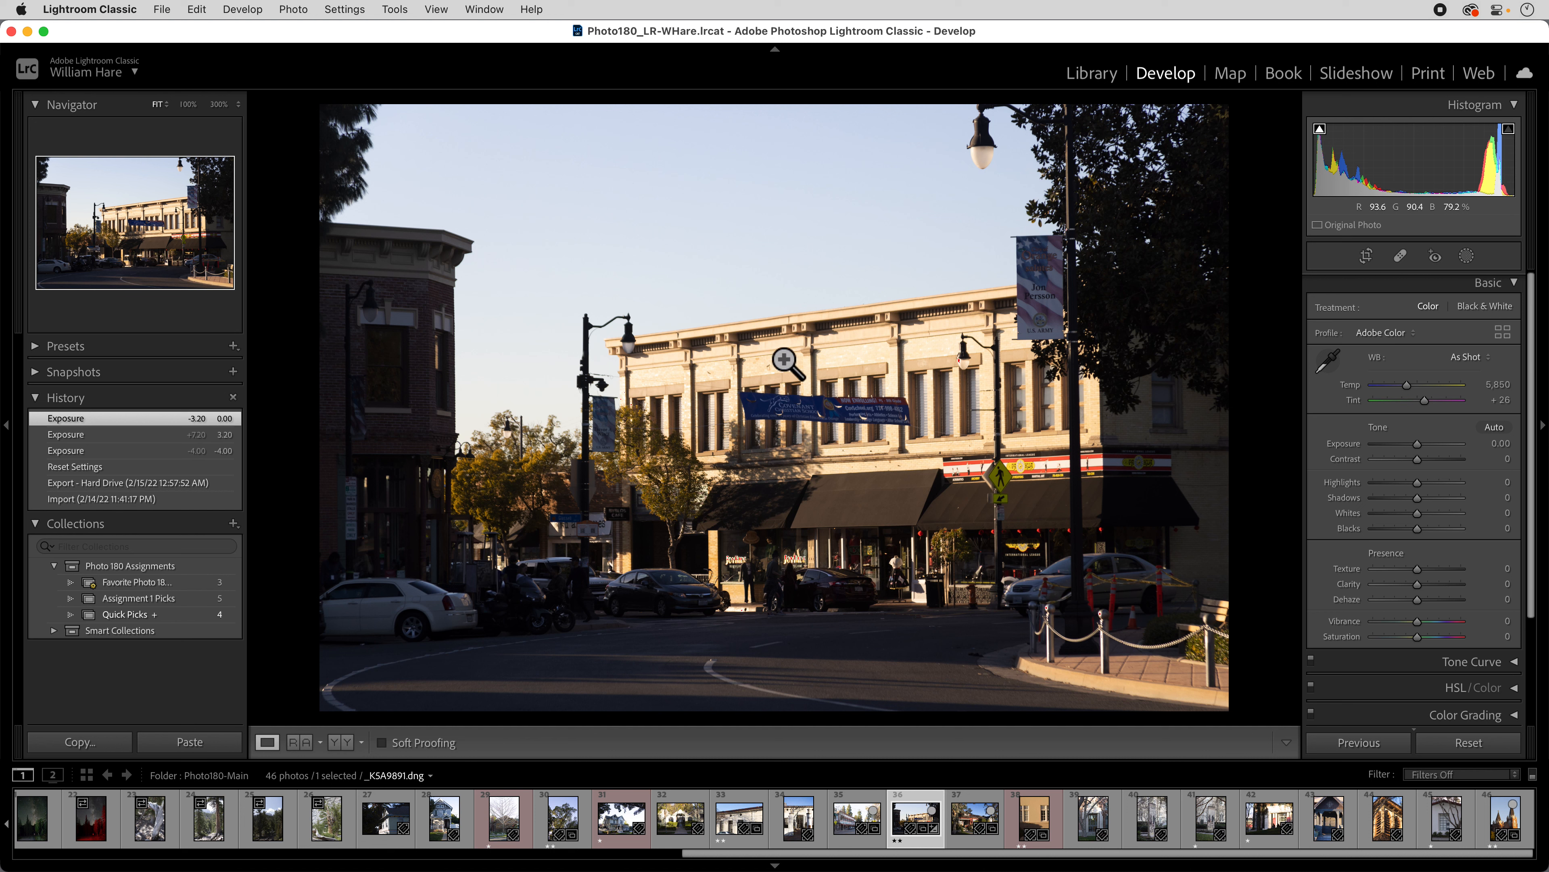
left_click(787, 555)
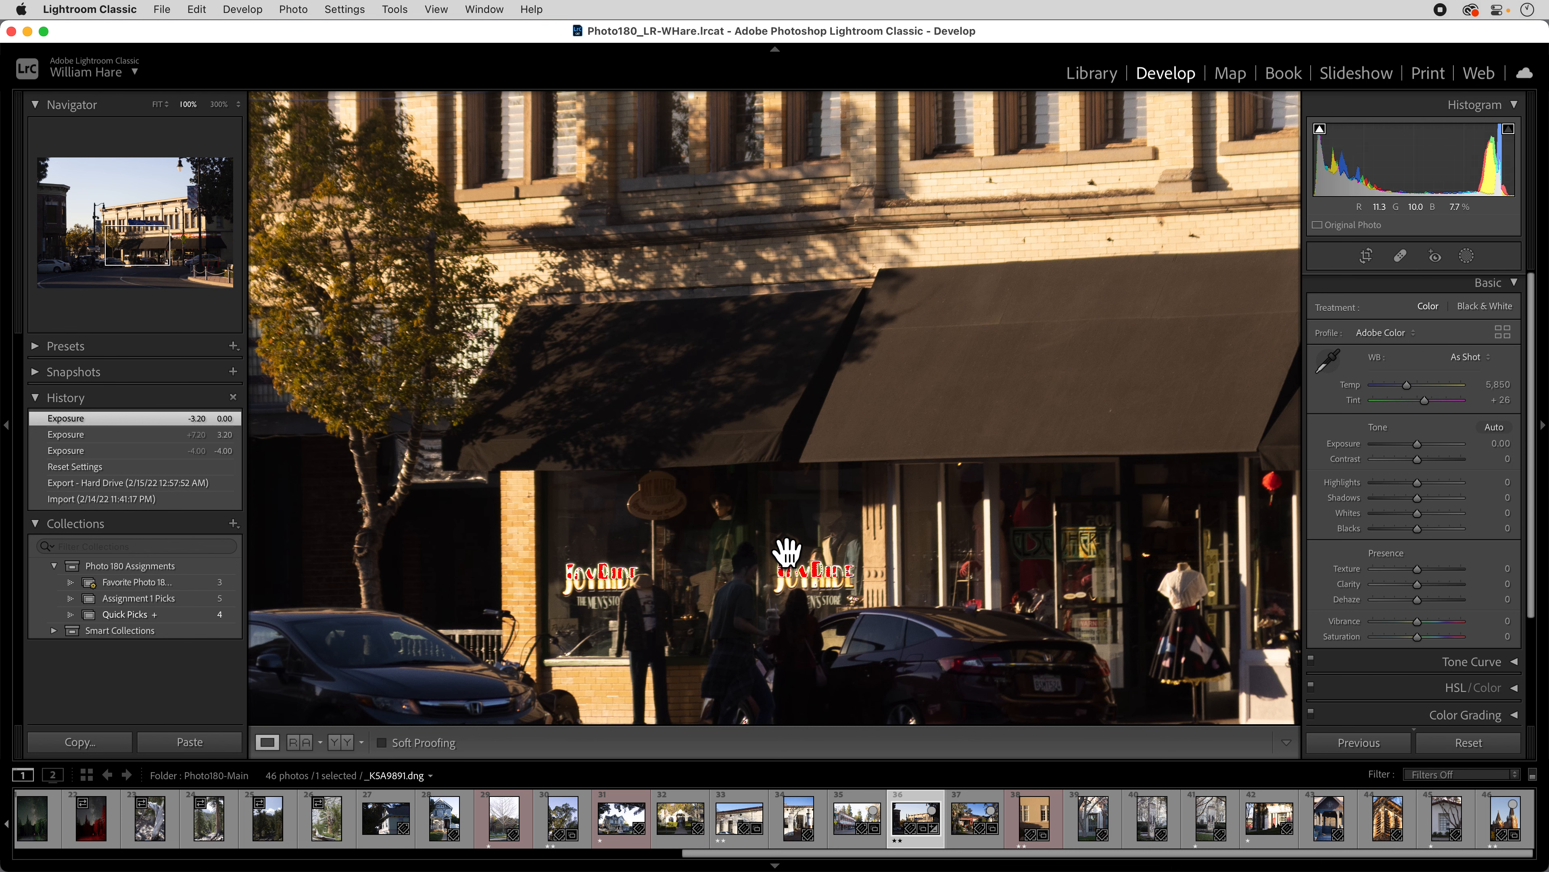
left_click(787, 552)
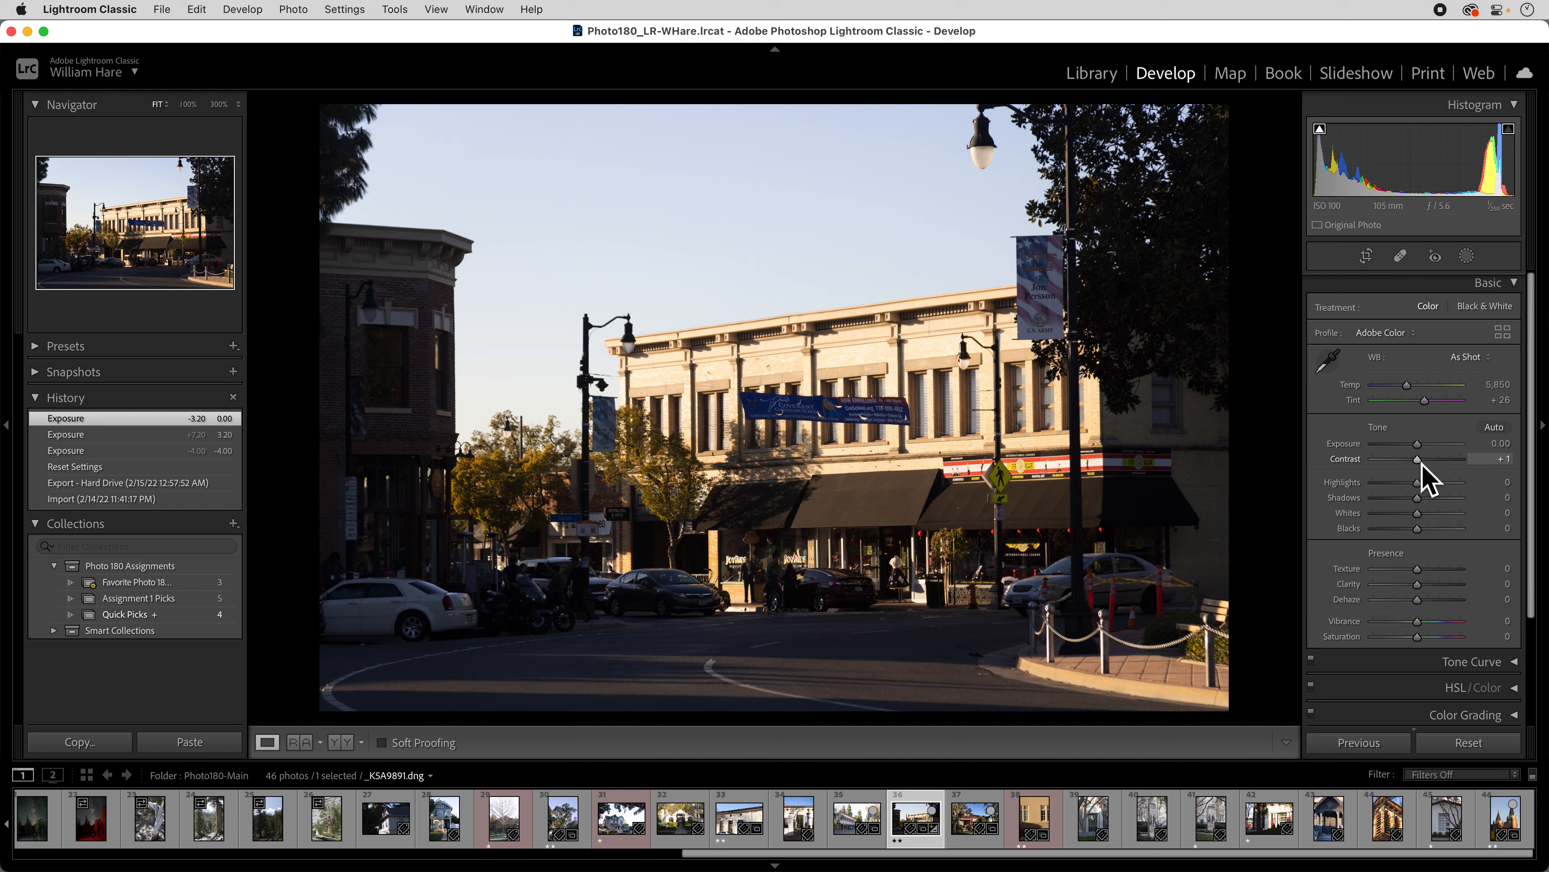
Test Contrast +100 and Exposure +0.80, reset both to 0, then lift Shadows to about +46.
left_click_drag(1423, 464, 1311, 478)
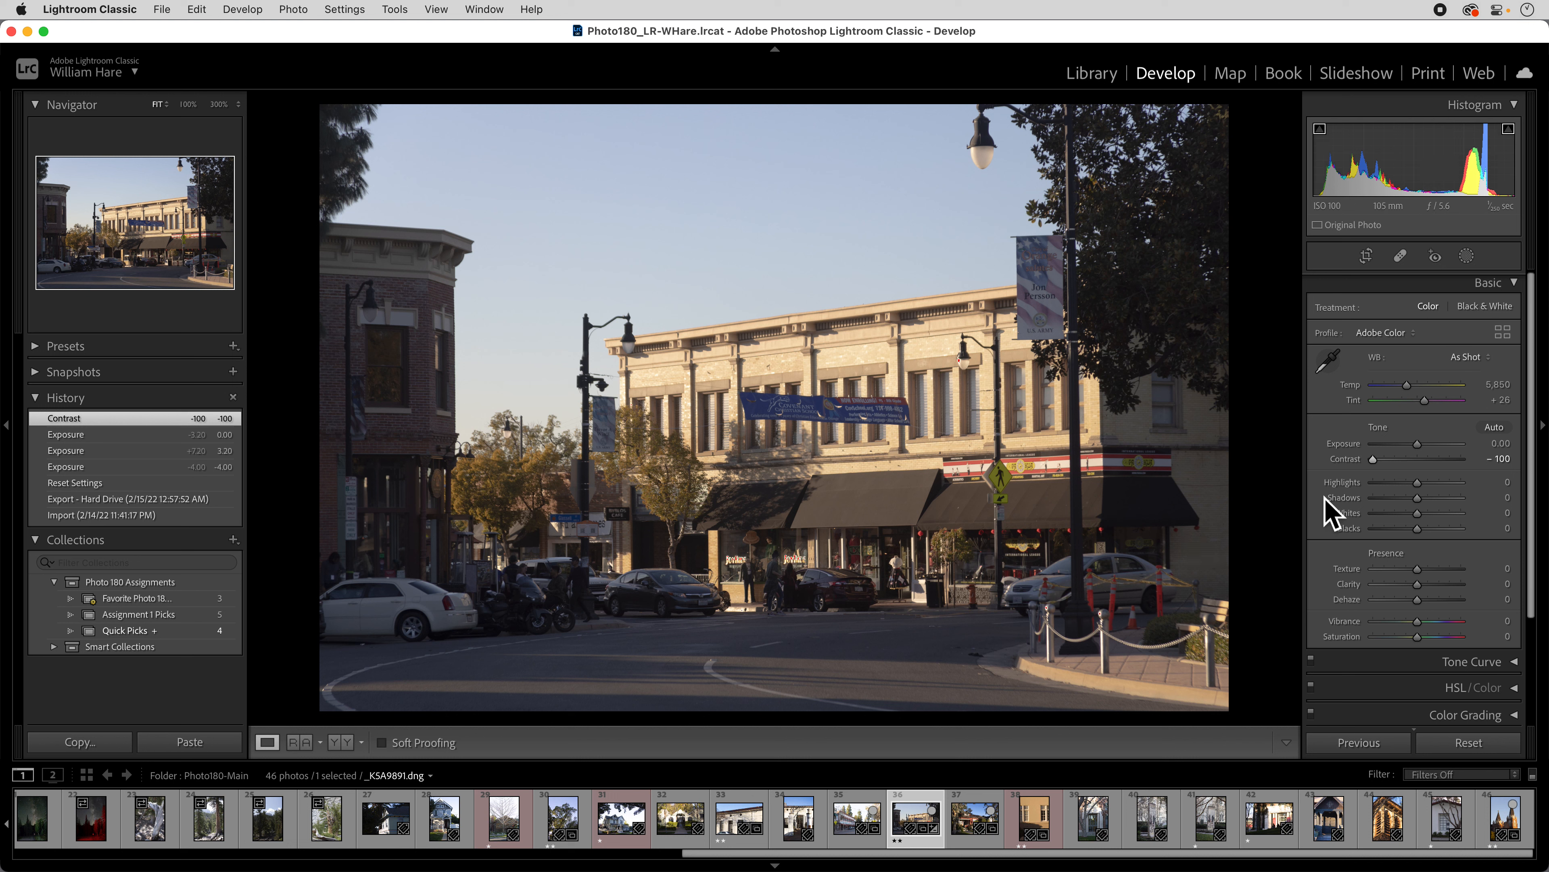
double_click(1348, 462)
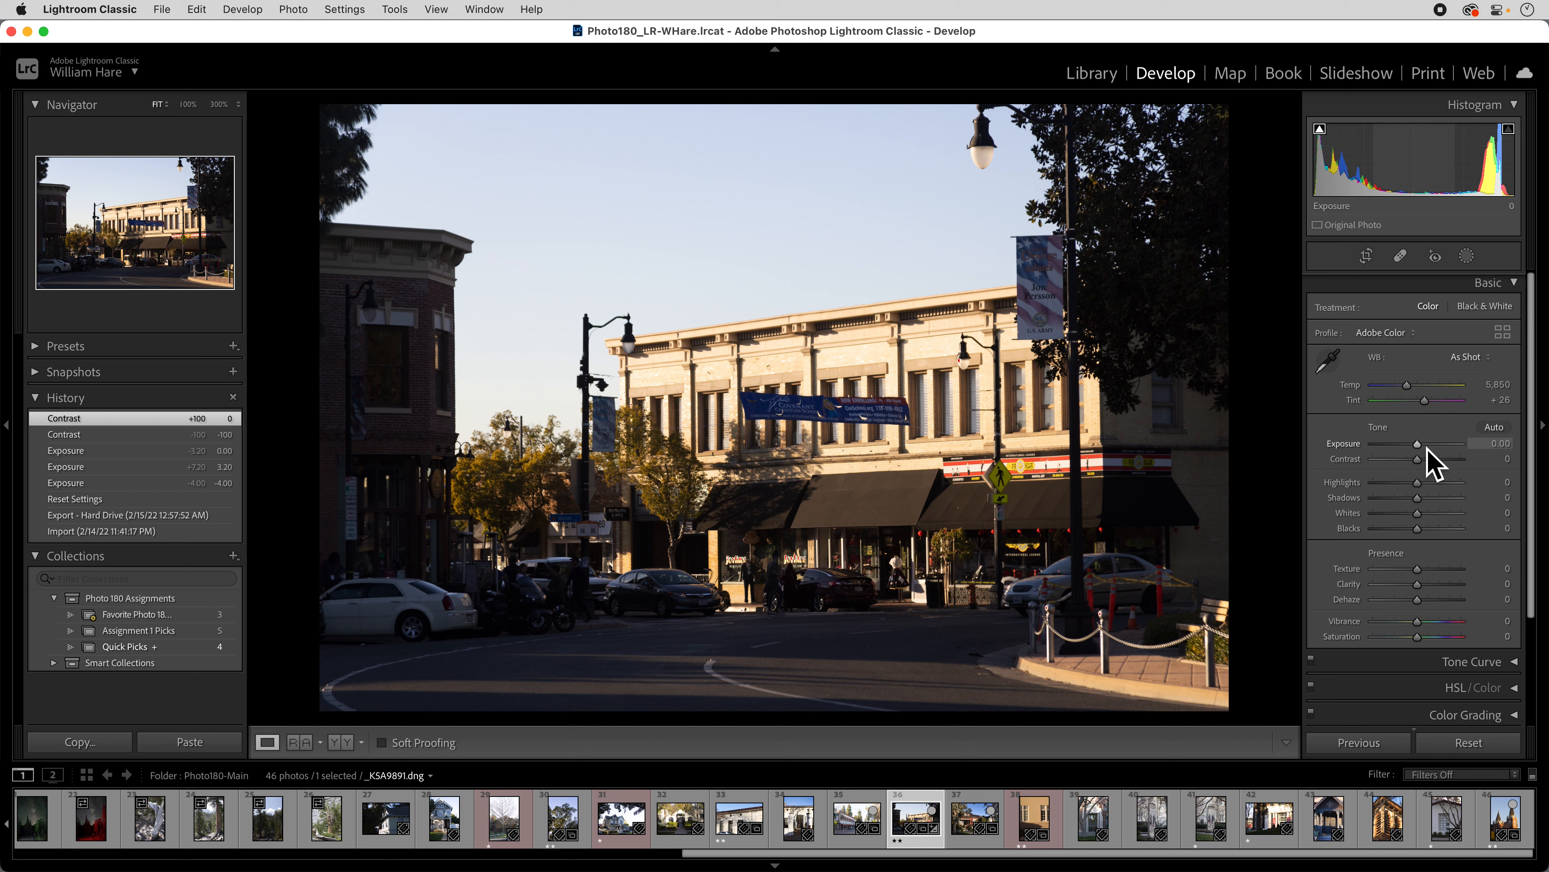
left_click_drag(1424, 451, 1431, 453)
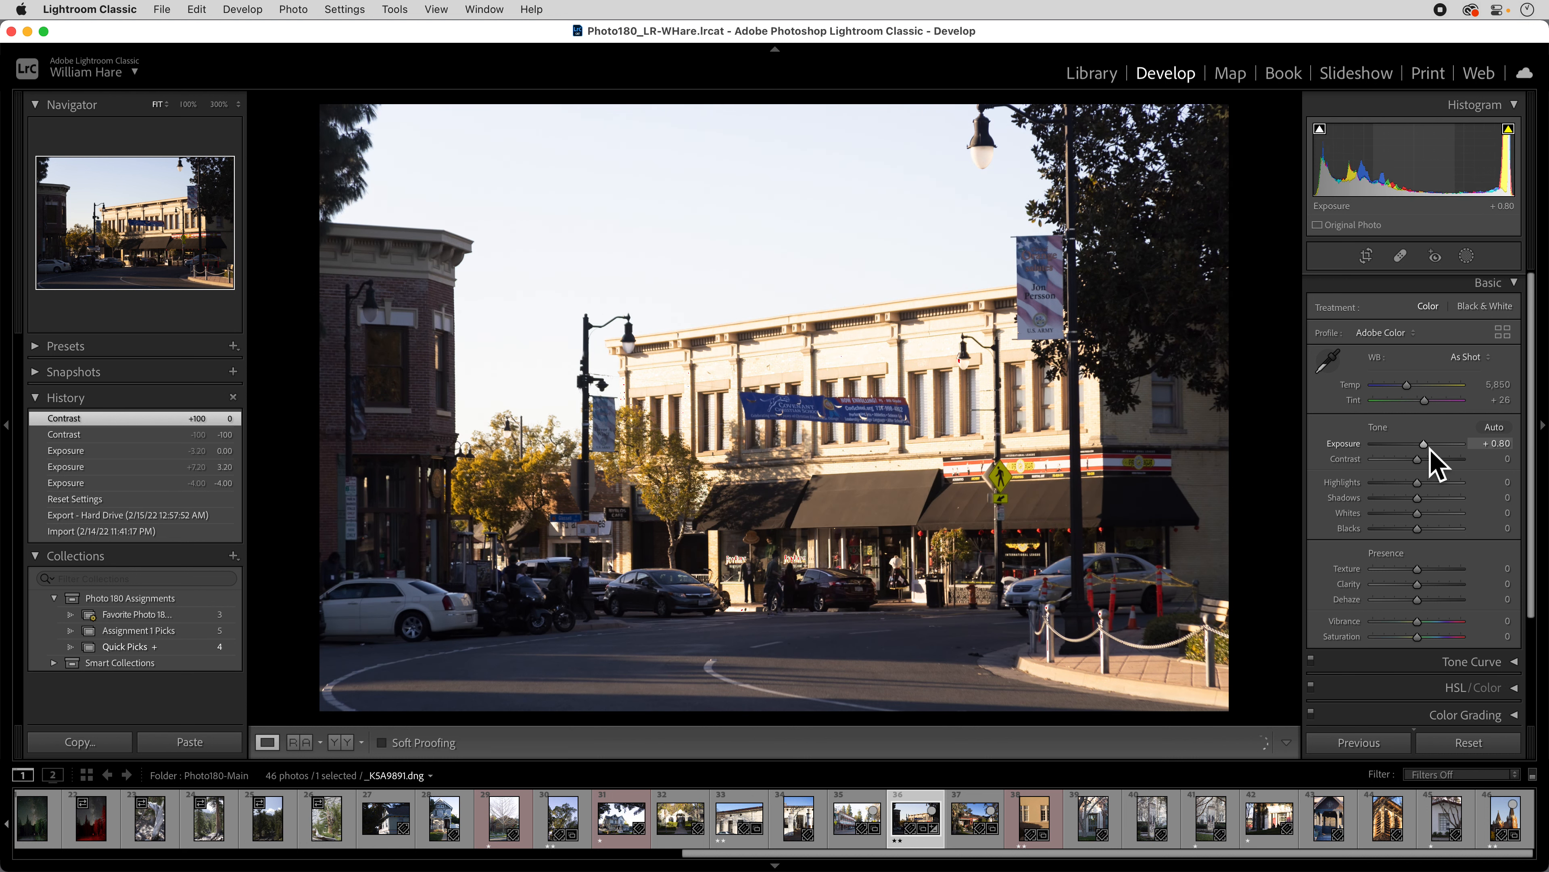
double_click(1345, 444)
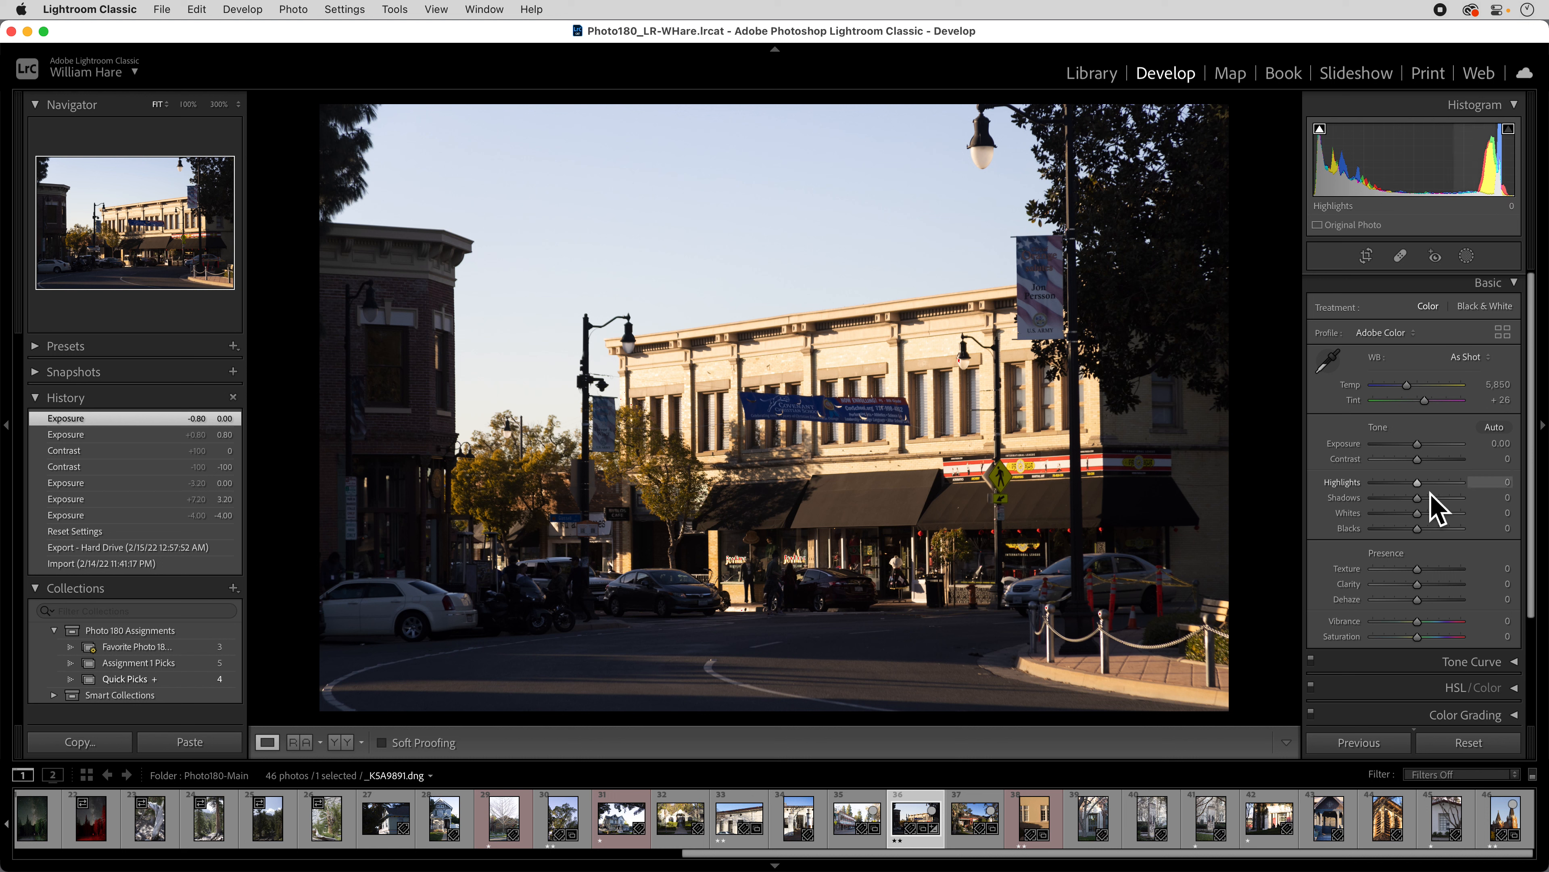
mouse_move(1425, 504)
left_mouse_down()
mouse_move(1458, 500)
mouse_move(1444, 500)
left_mouse_up()
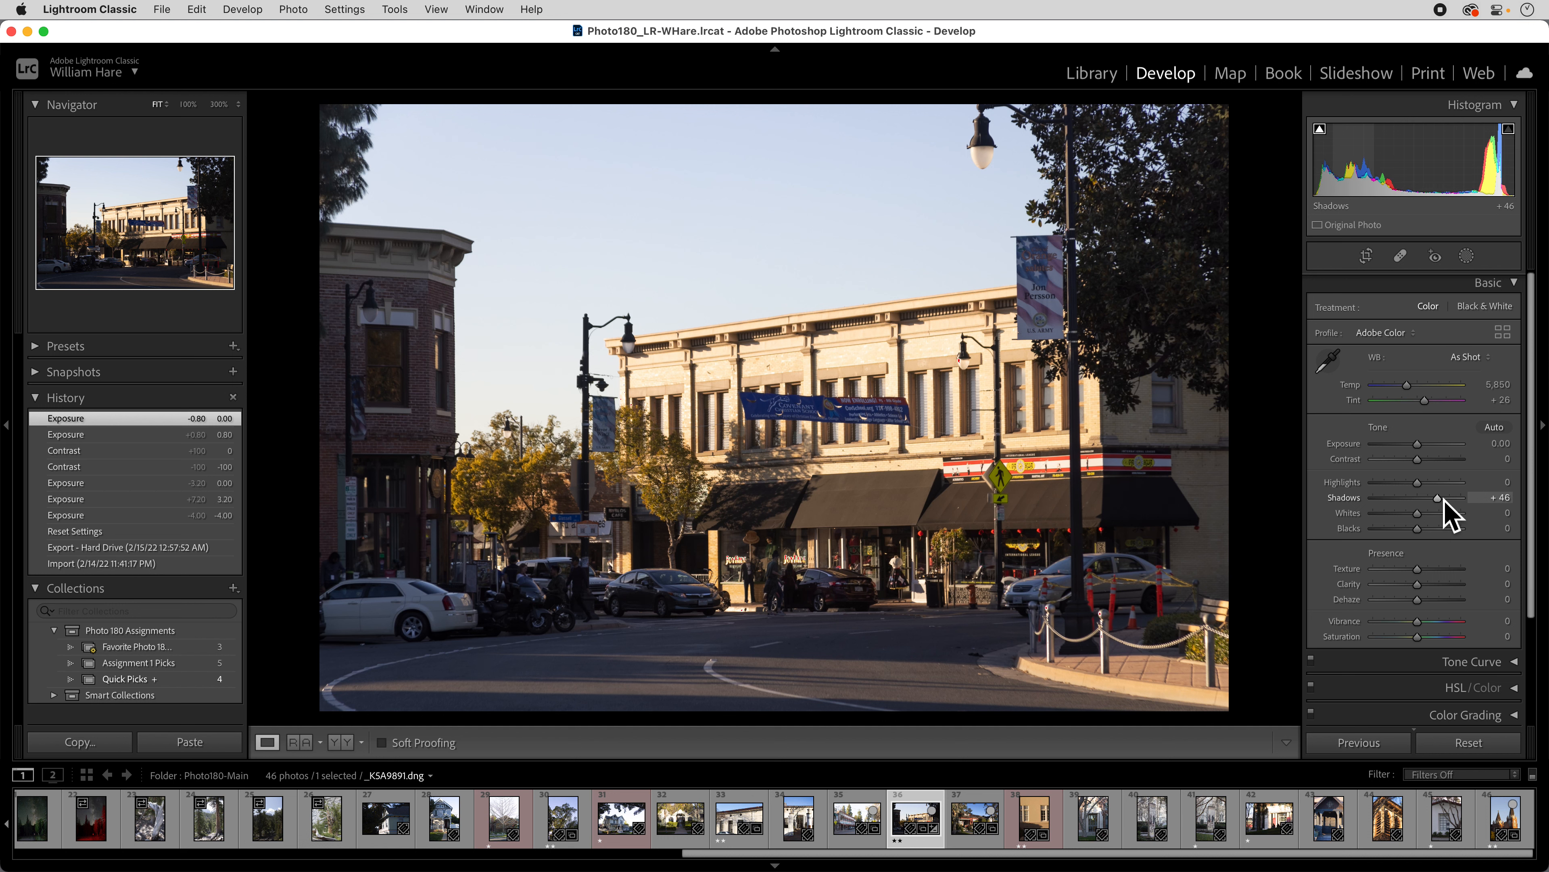
Raise the Shadows slider further to +75 to brighten the shaded street.
left_click_drag(1443, 500, 1458, 501)
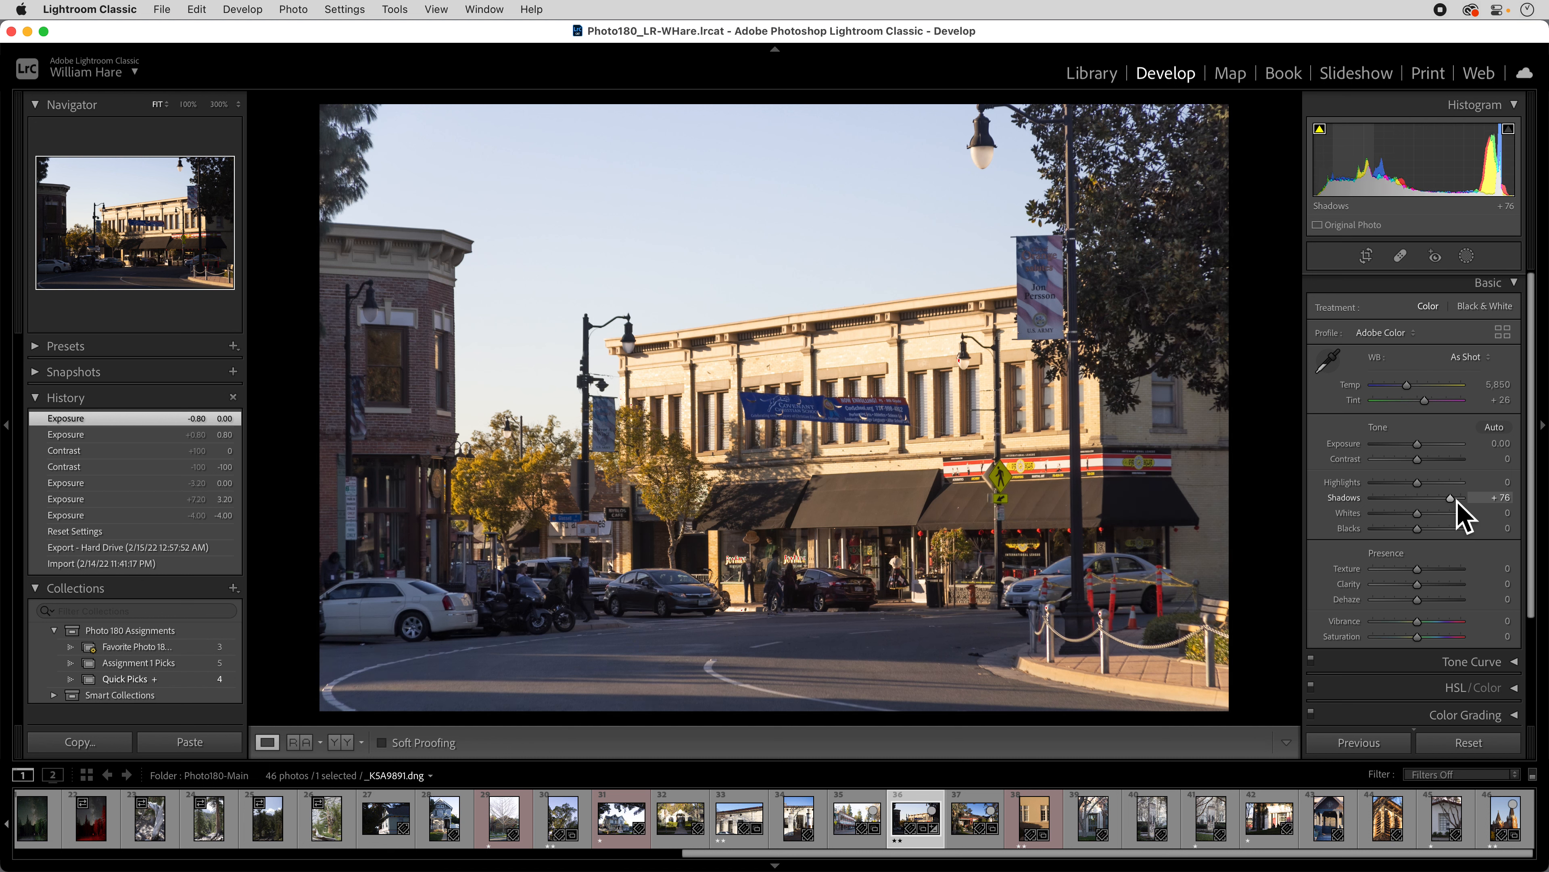
left_click_drag(1458, 502, 1456, 502)
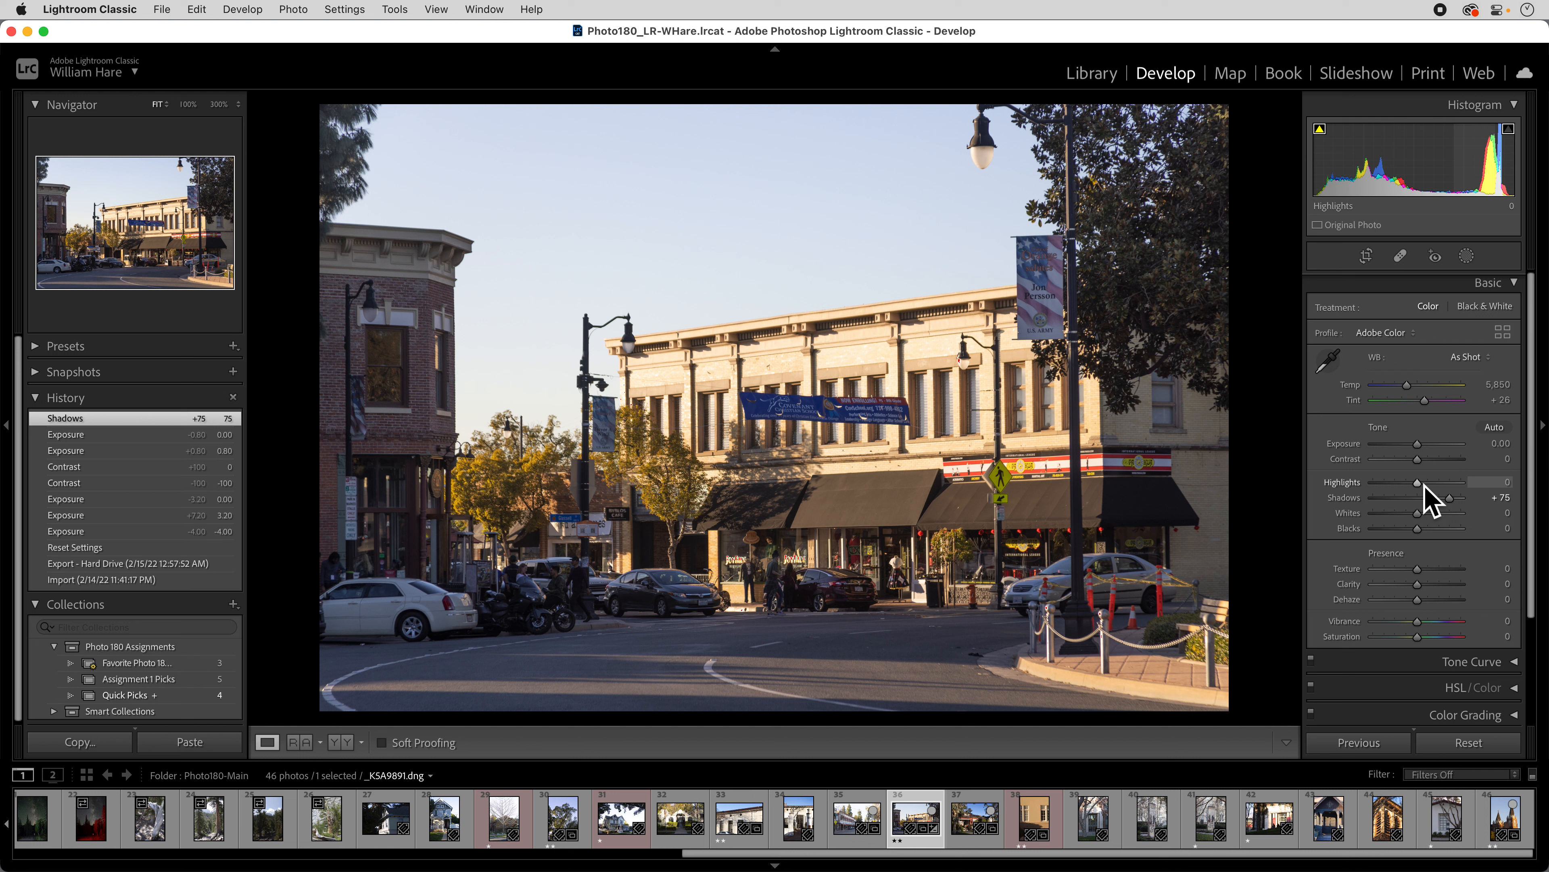
Check the banner at 100%, reset Highlights, set them to -75, and fit the photo in view.
left_click_drag(1425, 487, 1410, 498)
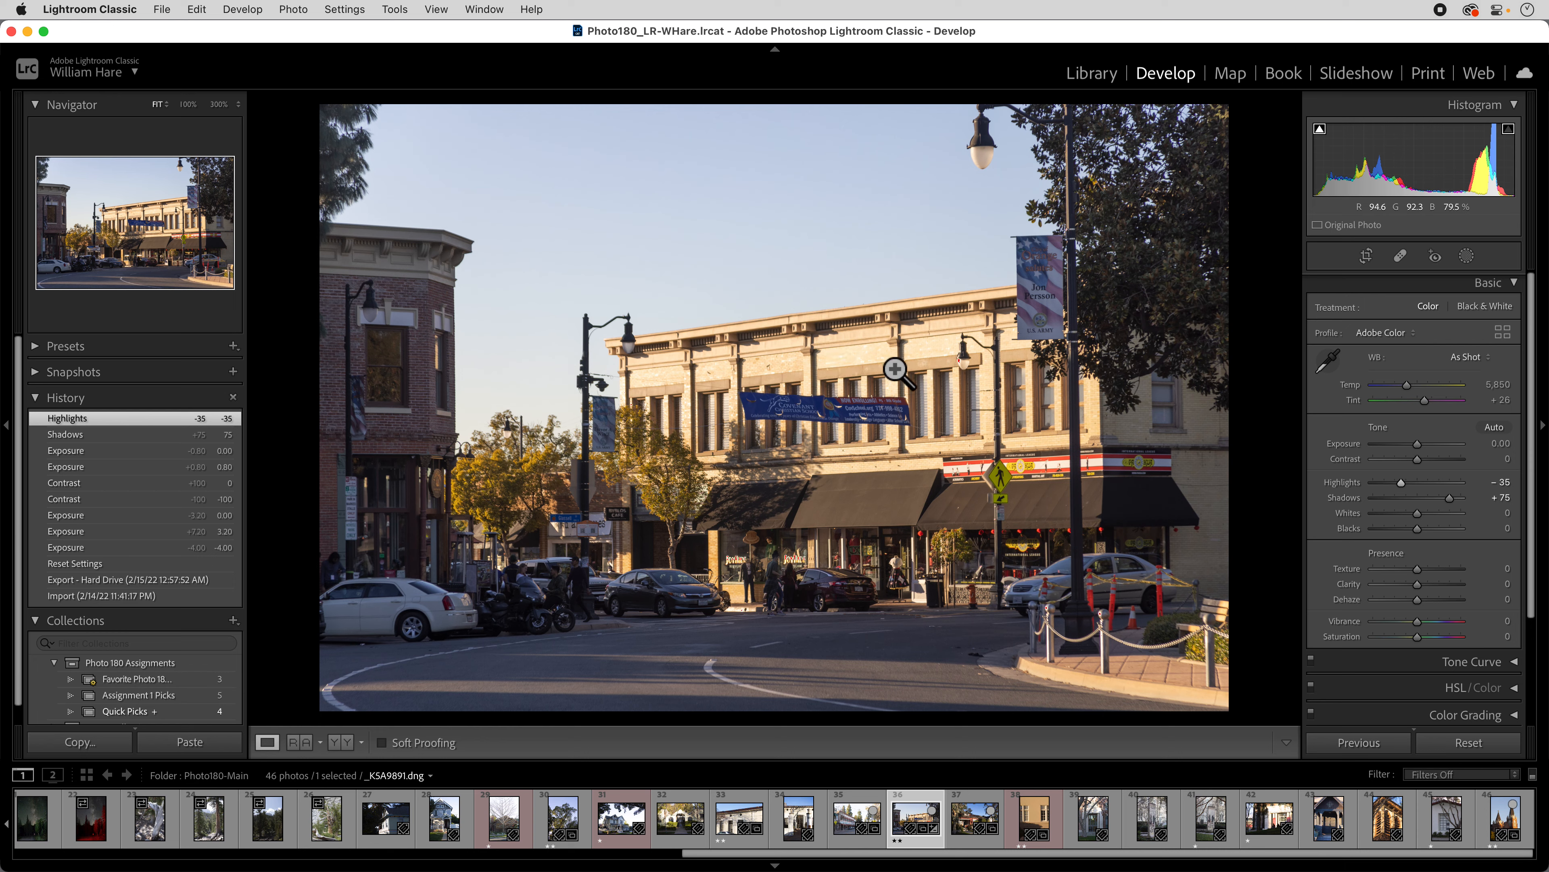
left_click(896, 353)
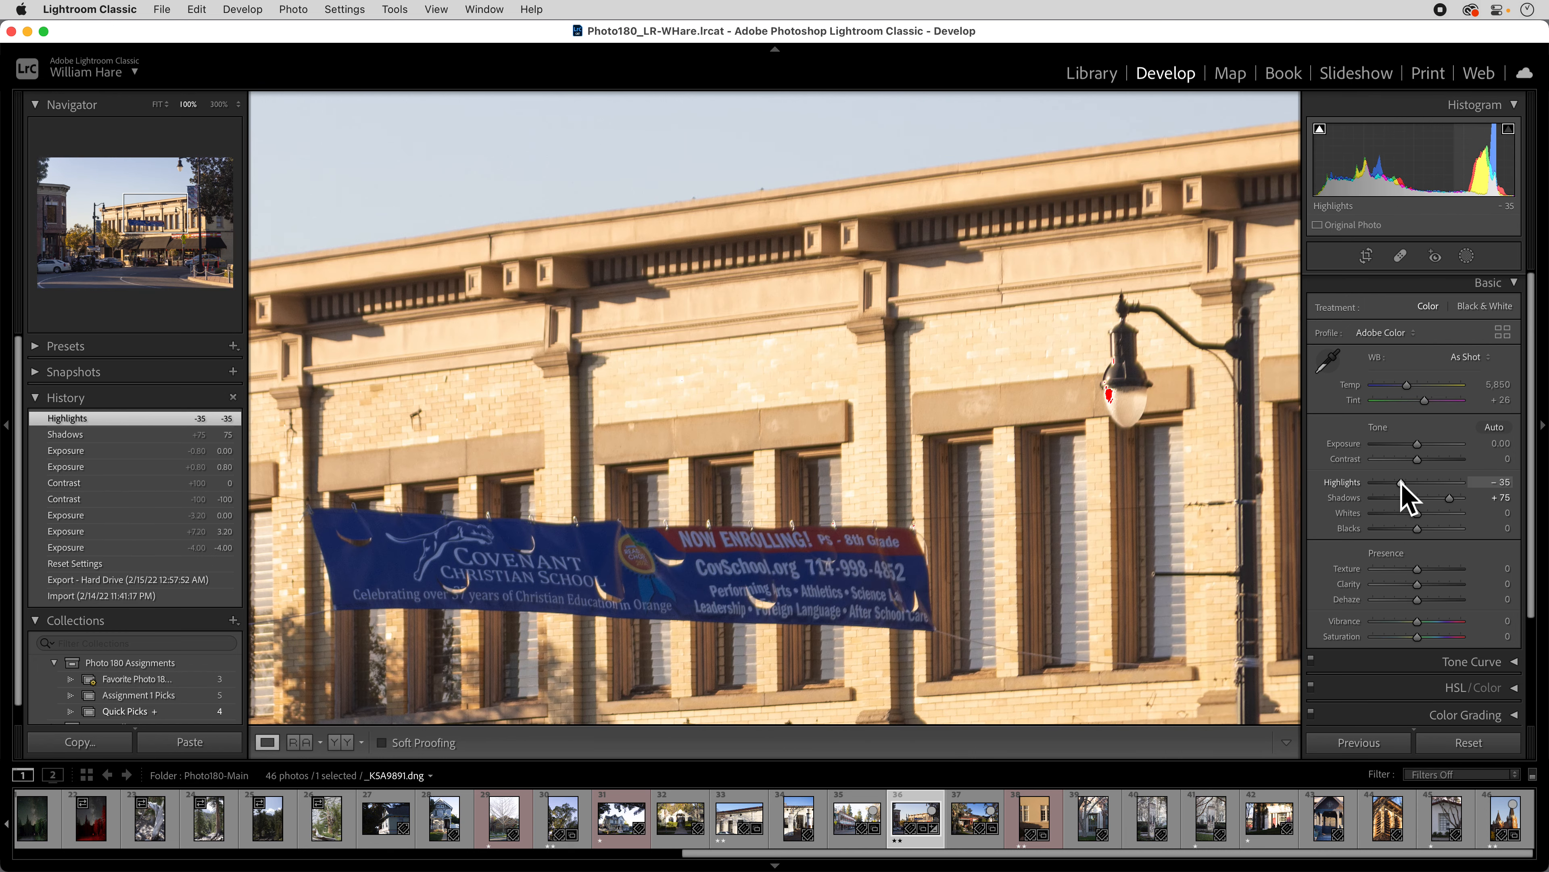
double_click(1350, 485)
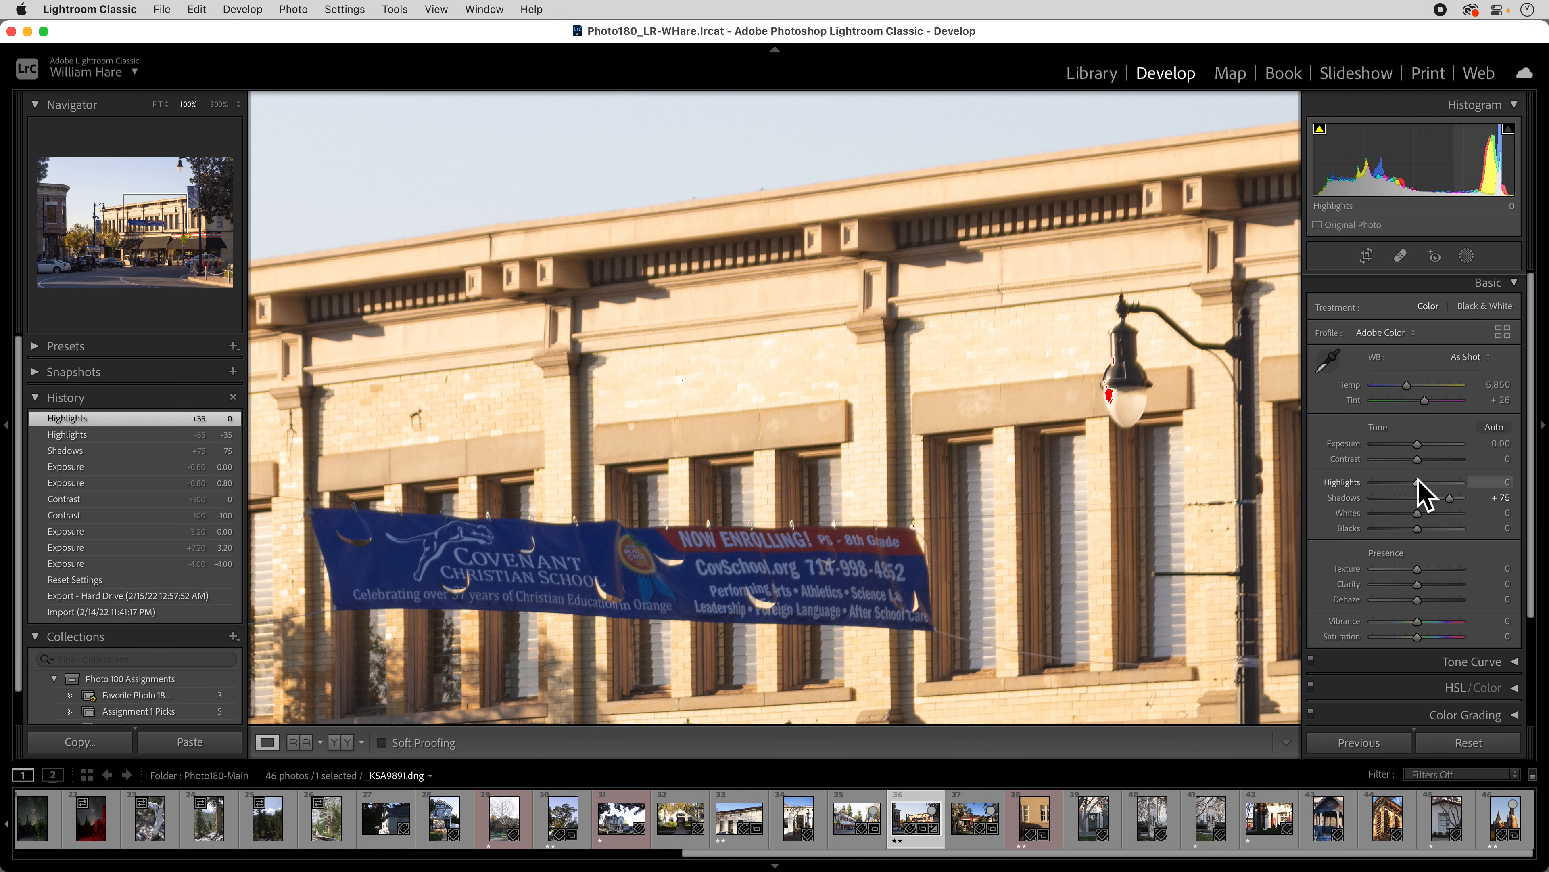
left_click_drag(1423, 487, 1389, 487)
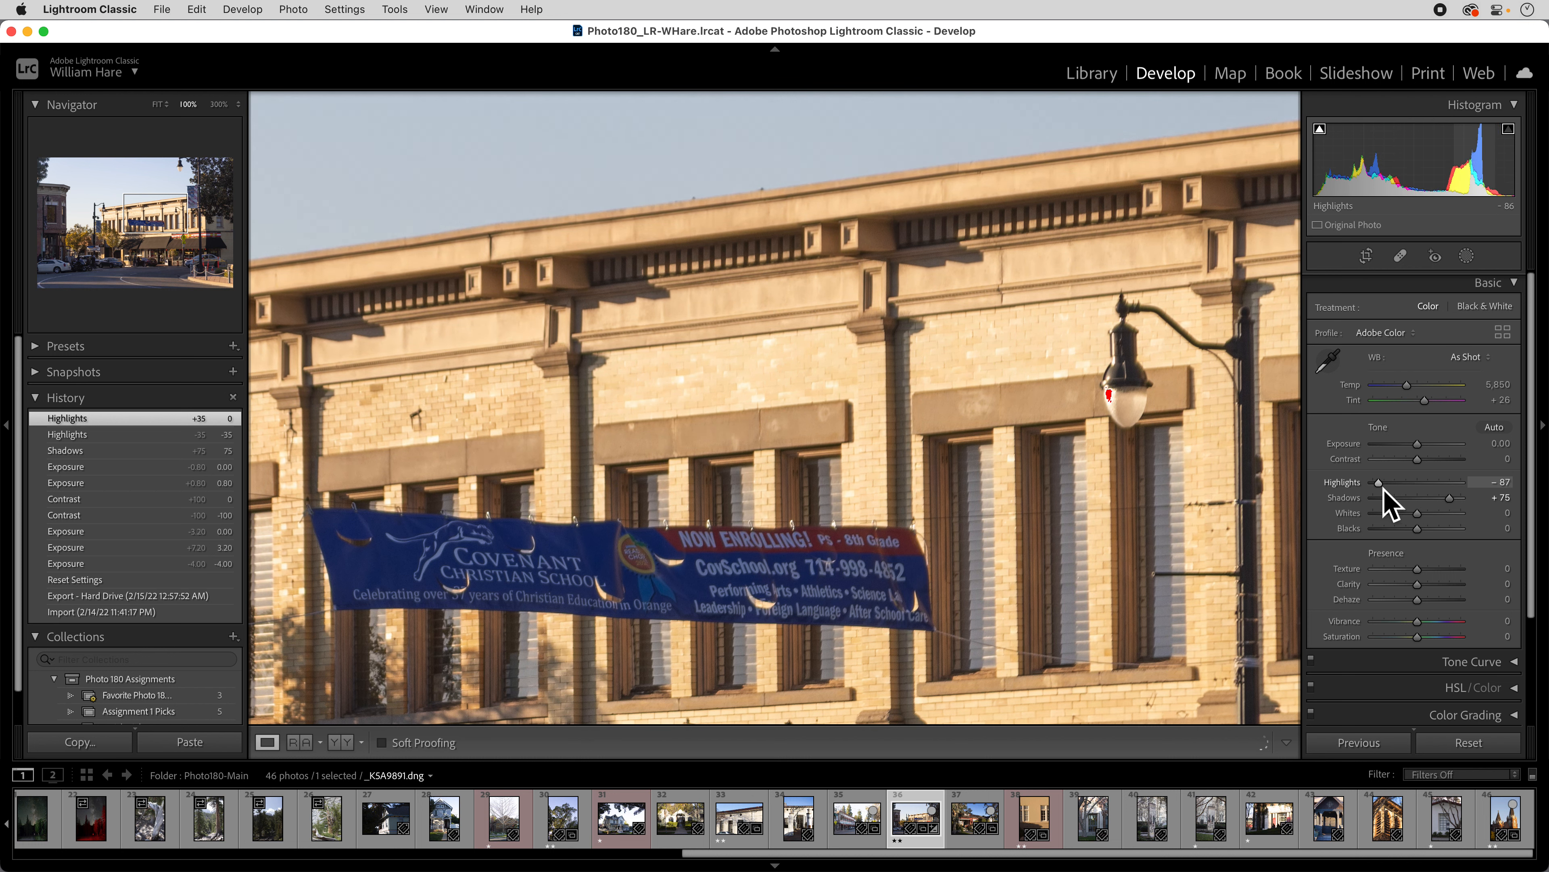
left_click_drag(1389, 490, 1390, 489)
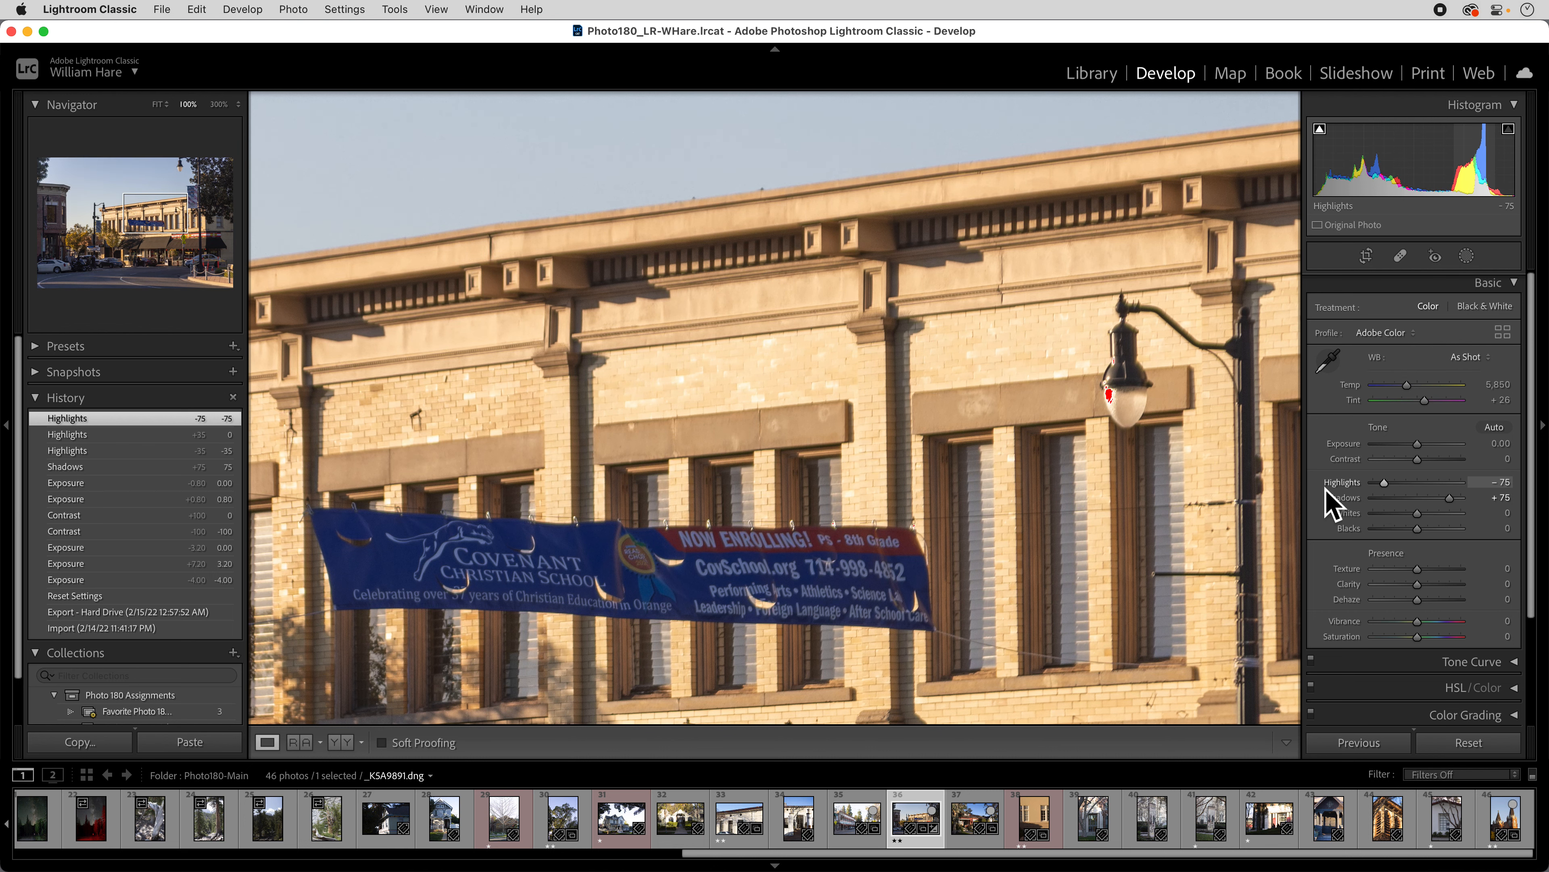
left_click(1281, 473)
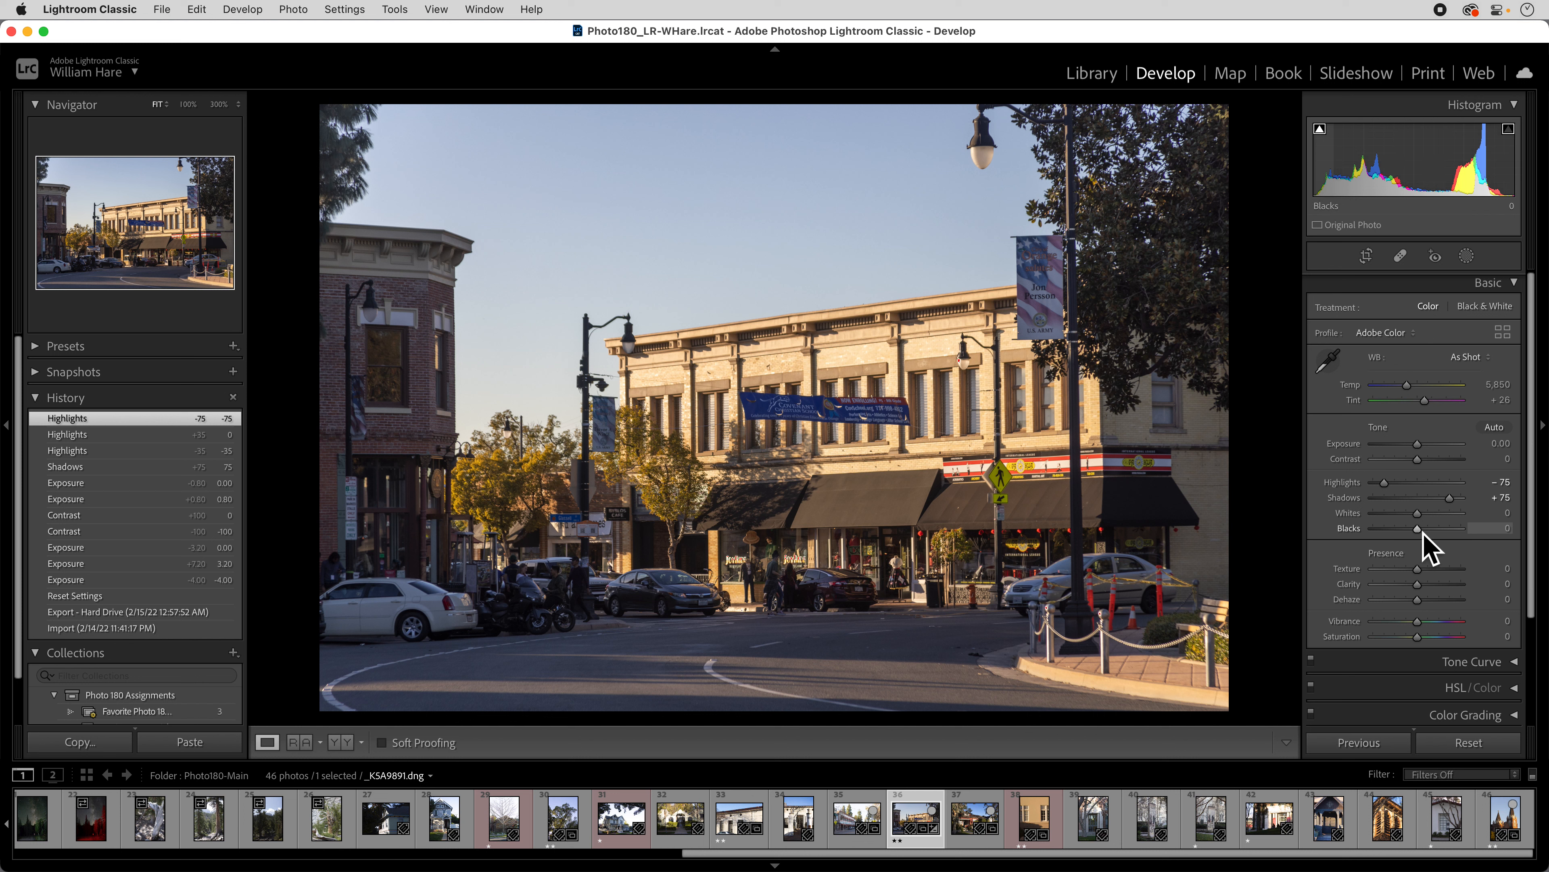
Adjust Blacks down and back while watching shadow clipping, settling at -22.
left_click_drag(1423, 530, 1342, 533)
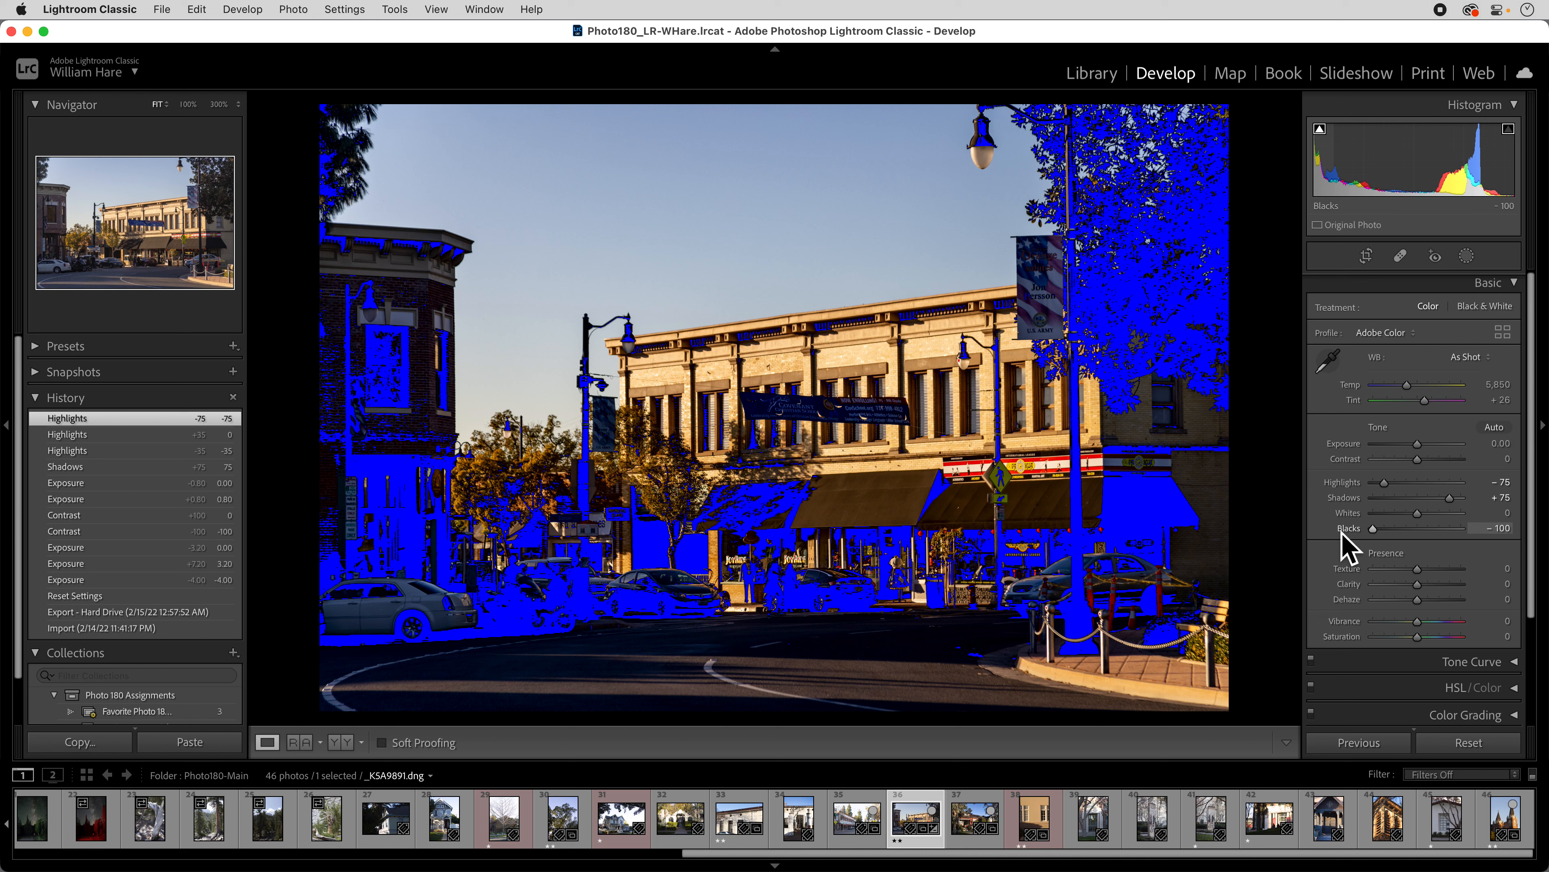
left_click_drag(1342, 533, 1414, 533)
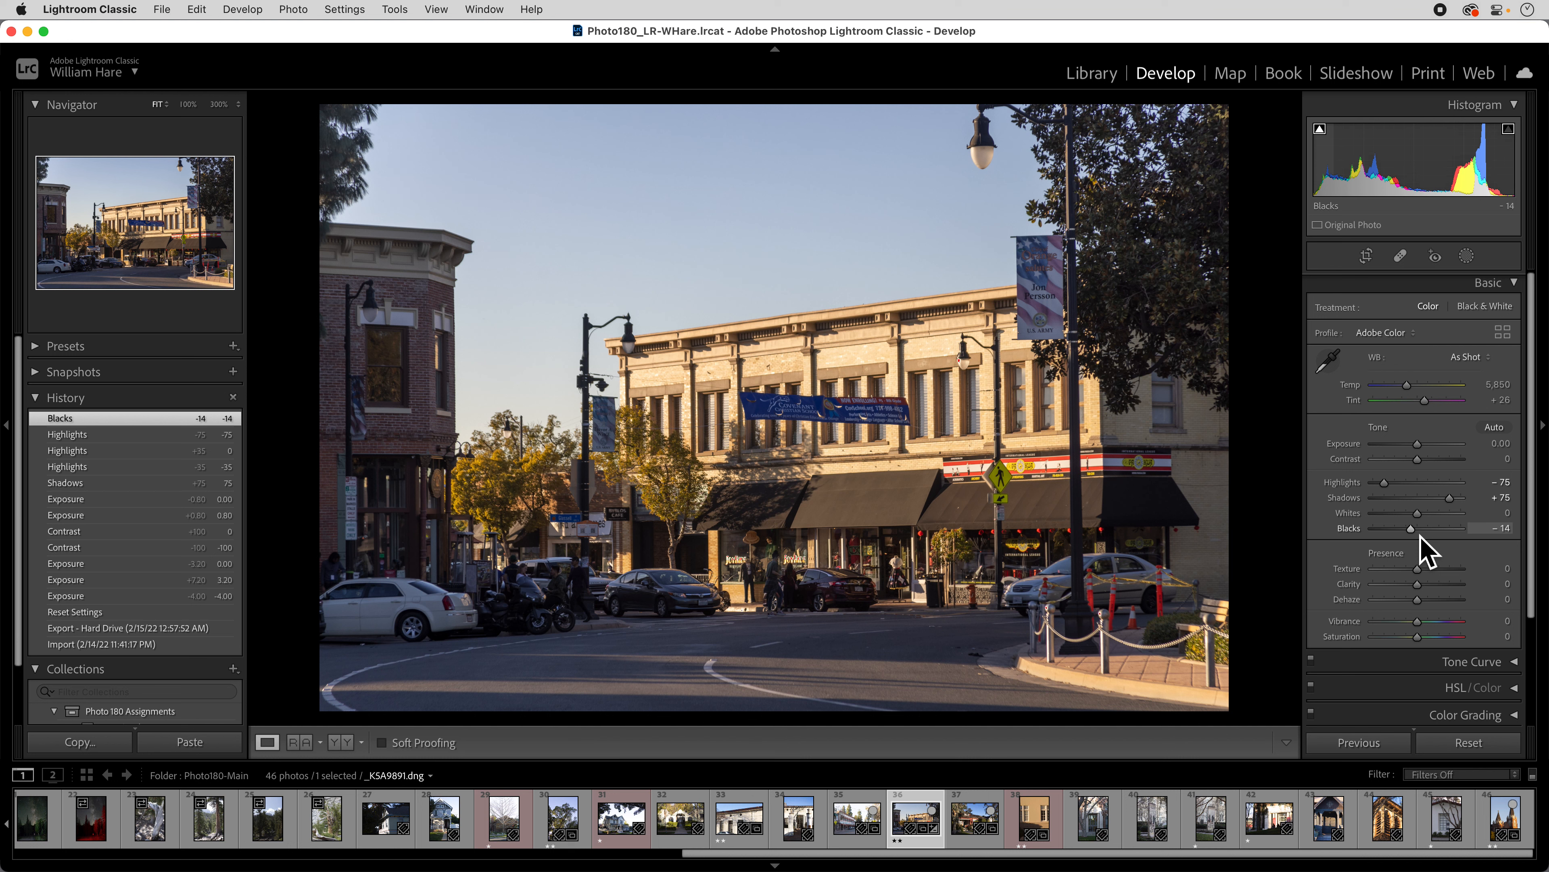
mouse_move(1413, 530)
left_mouse_down()
mouse_move(1399, 531)
mouse_move(1411, 537)
left_mouse_up()
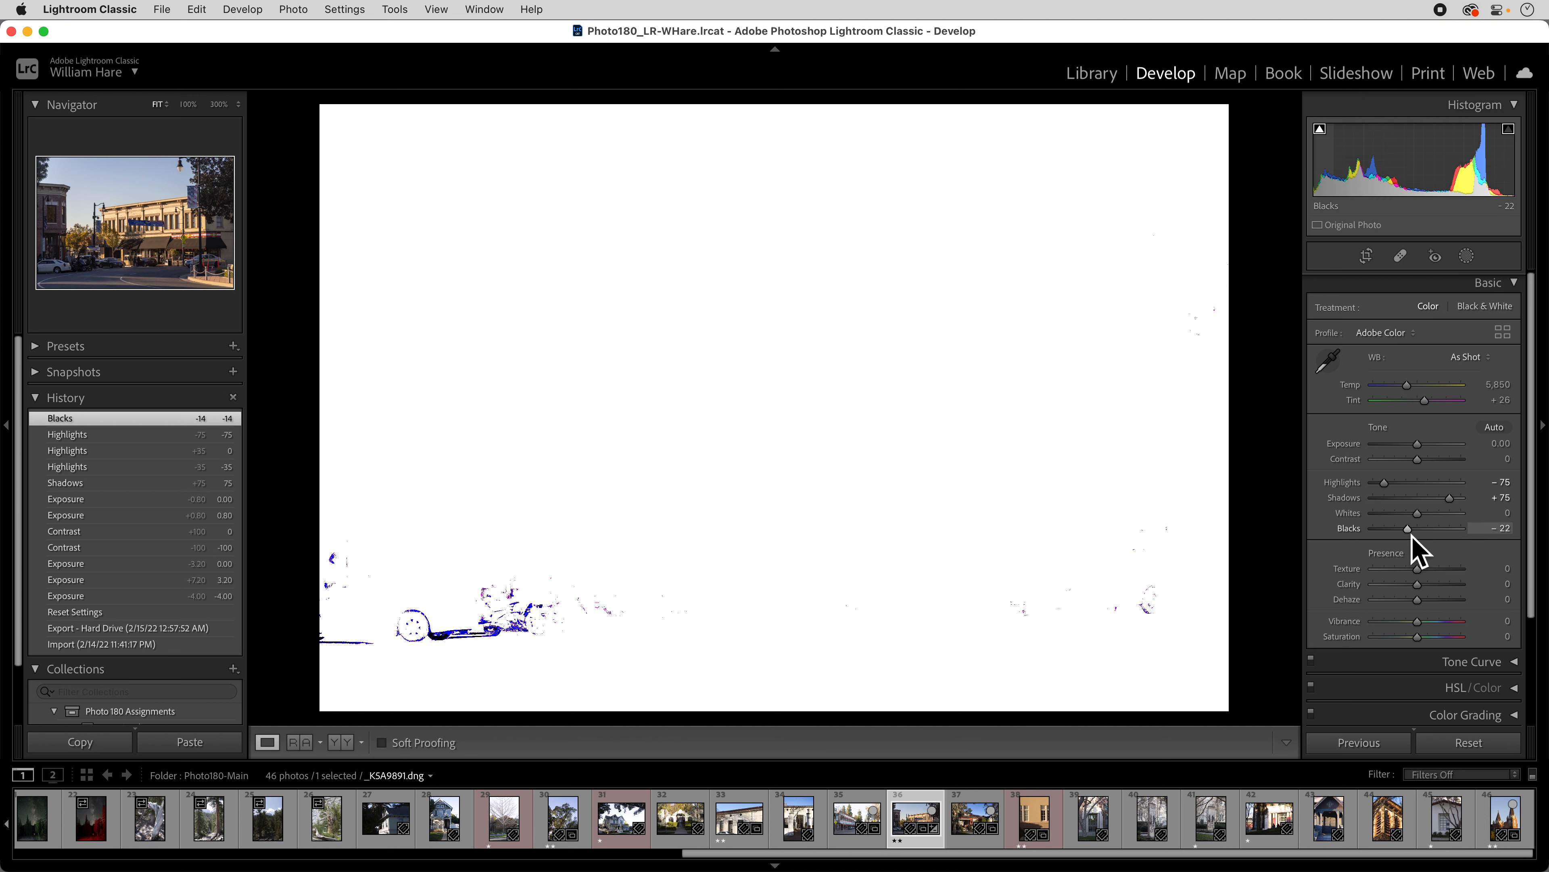
left_click_drag(1412, 537, 1413, 542)
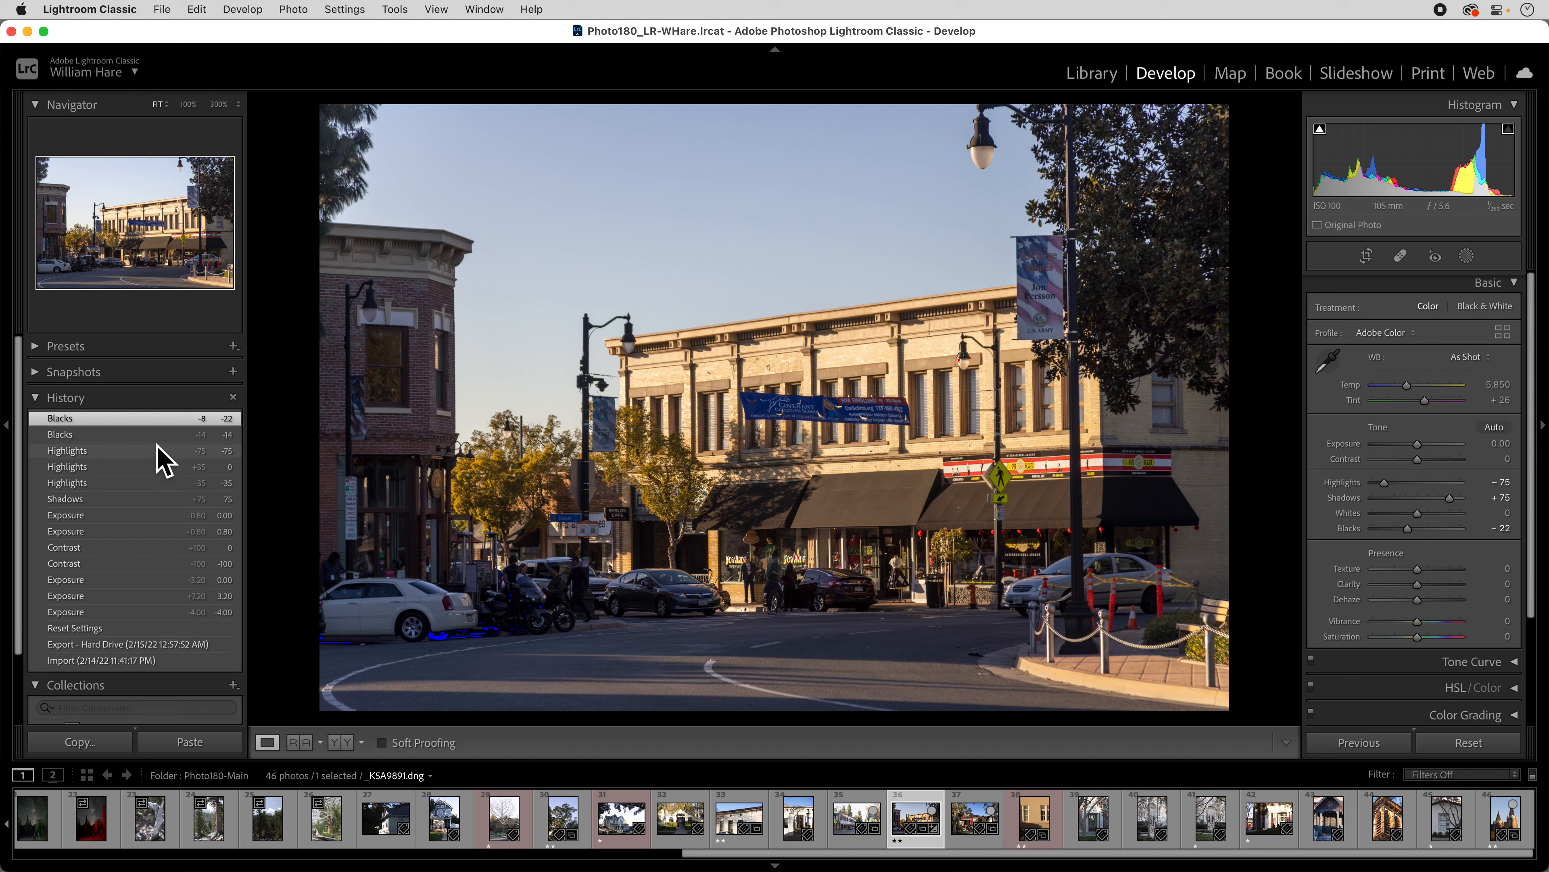
Compare History before and after Blacks -22, ending on it, and hide the blue shadow-clipping overlay.
left_click(137, 452)
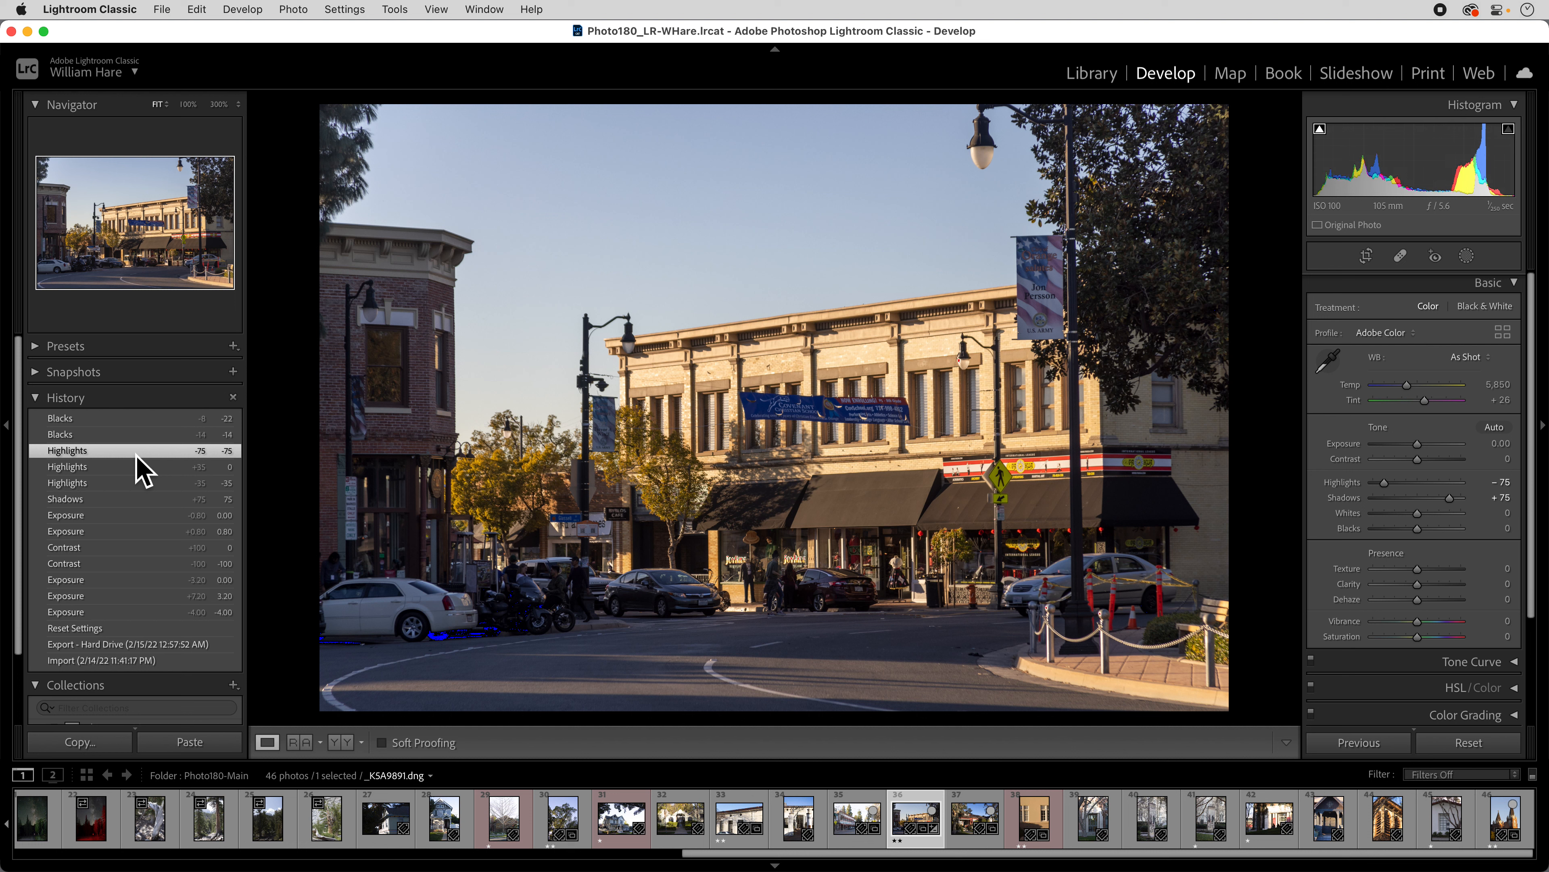
left_click(135, 422)
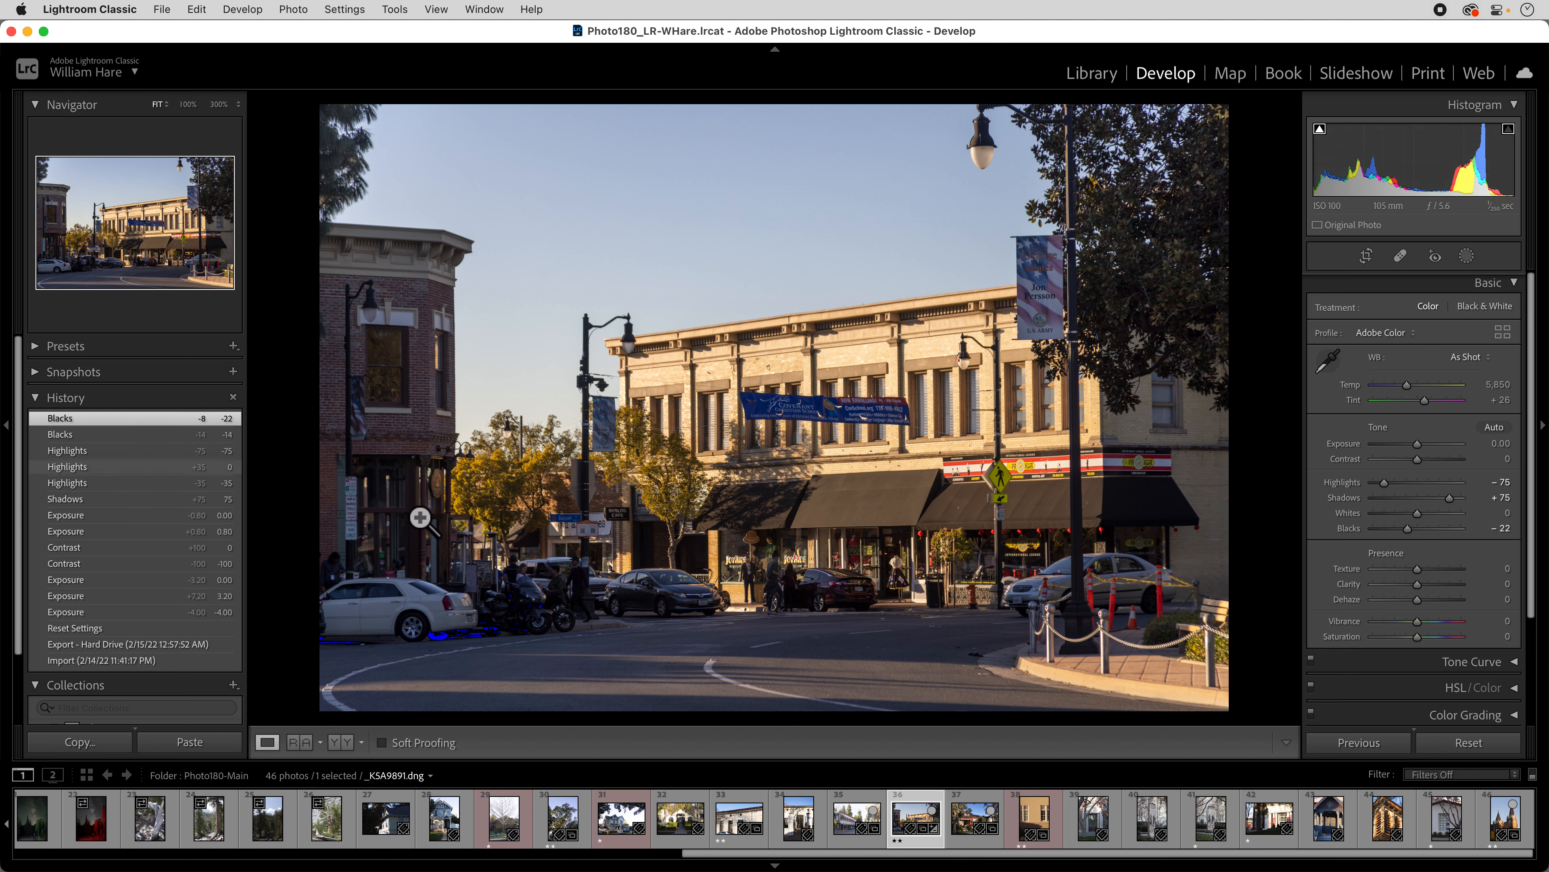
left_click(1319, 129)
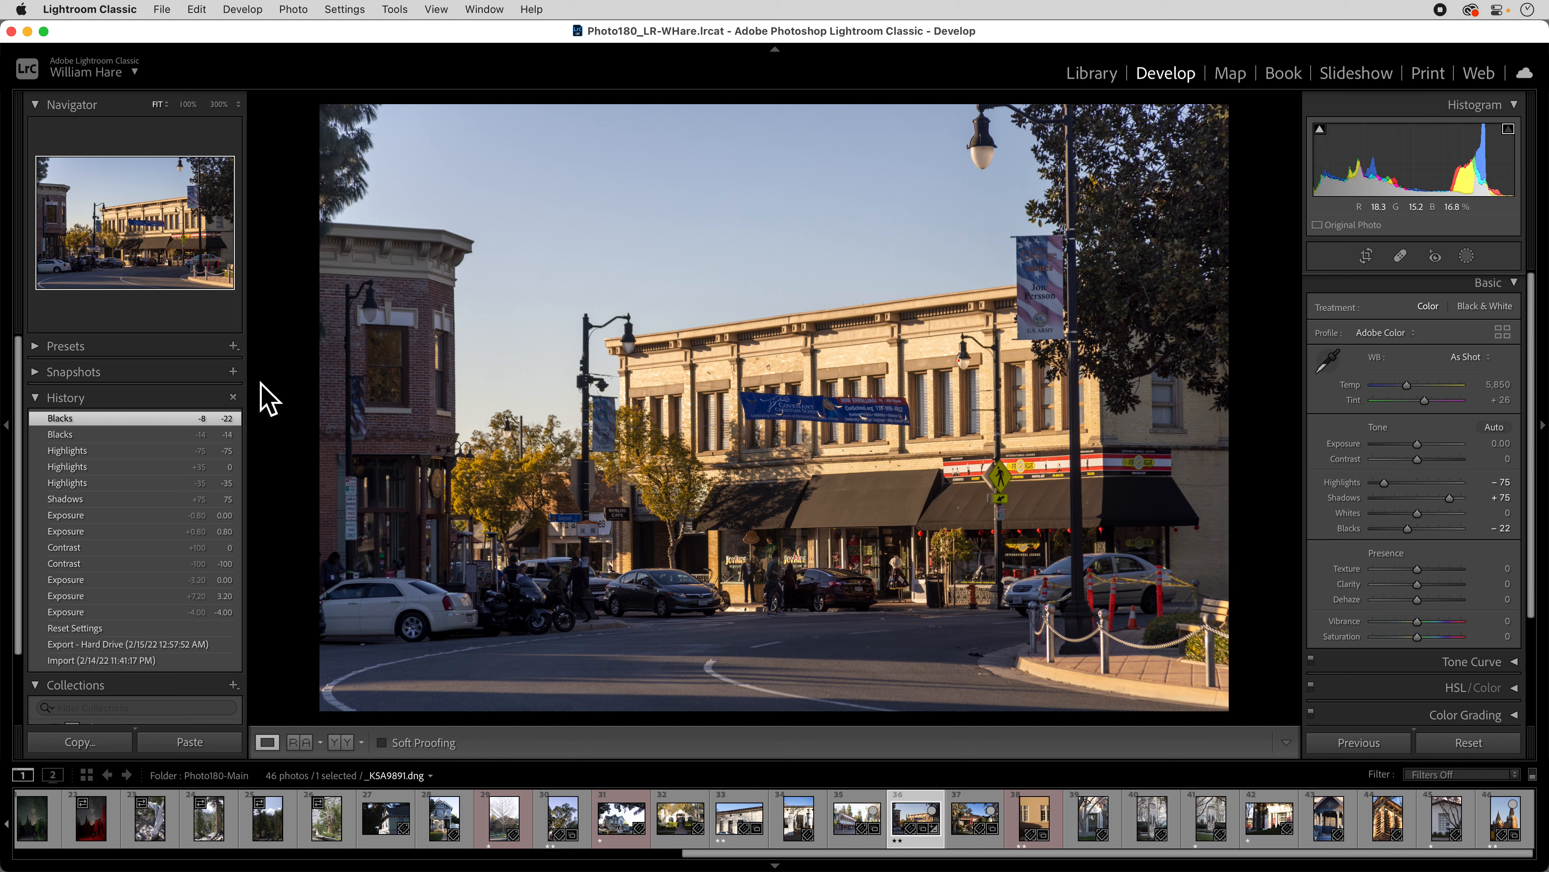
left_click(107, 451)
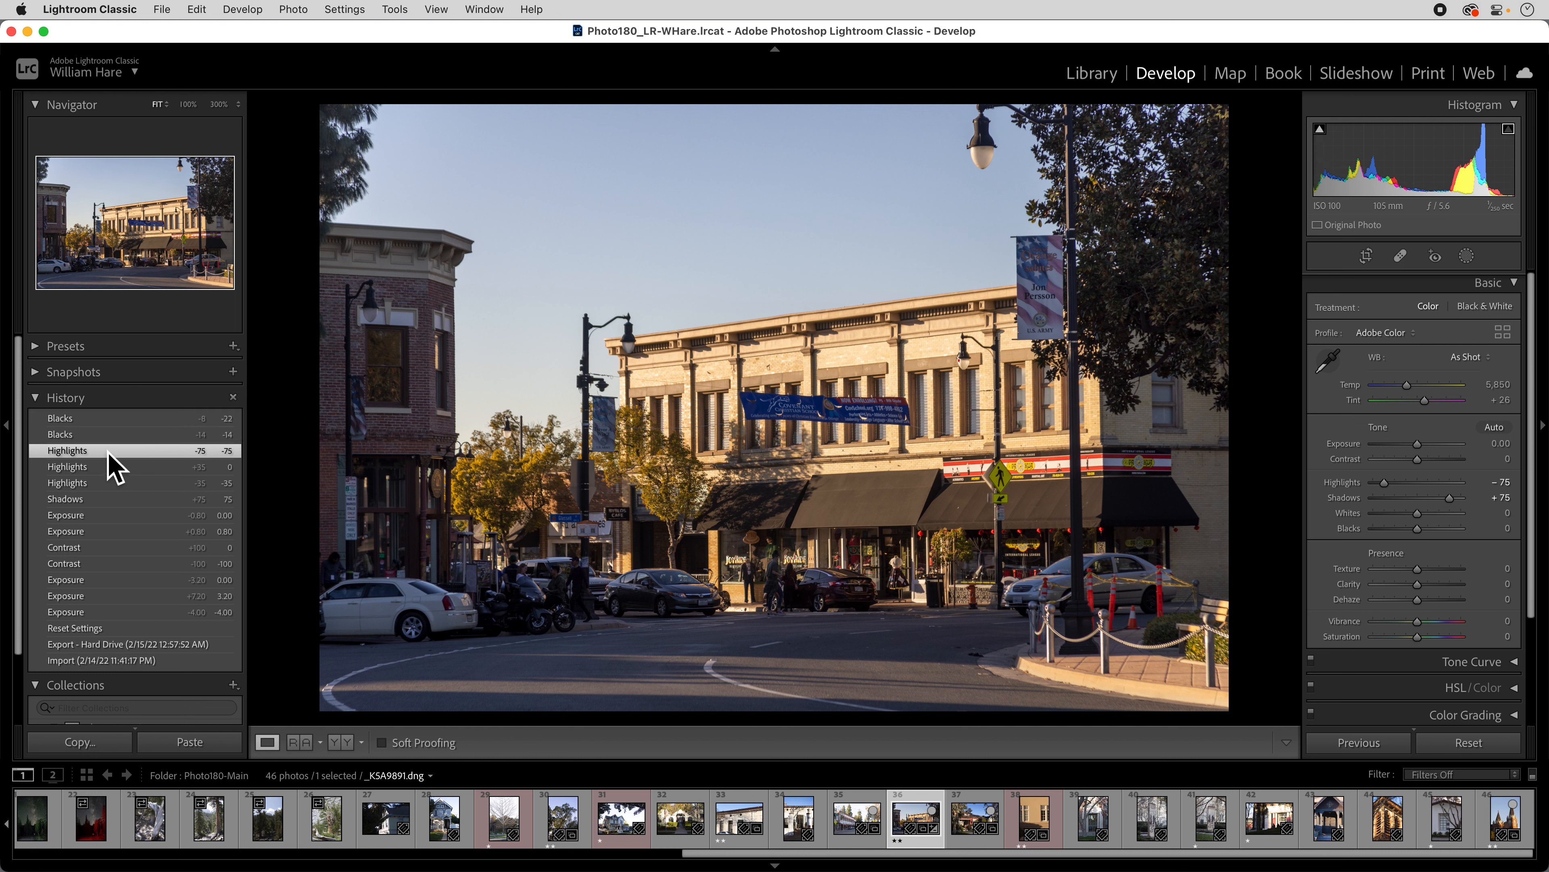
left_click(111, 425)
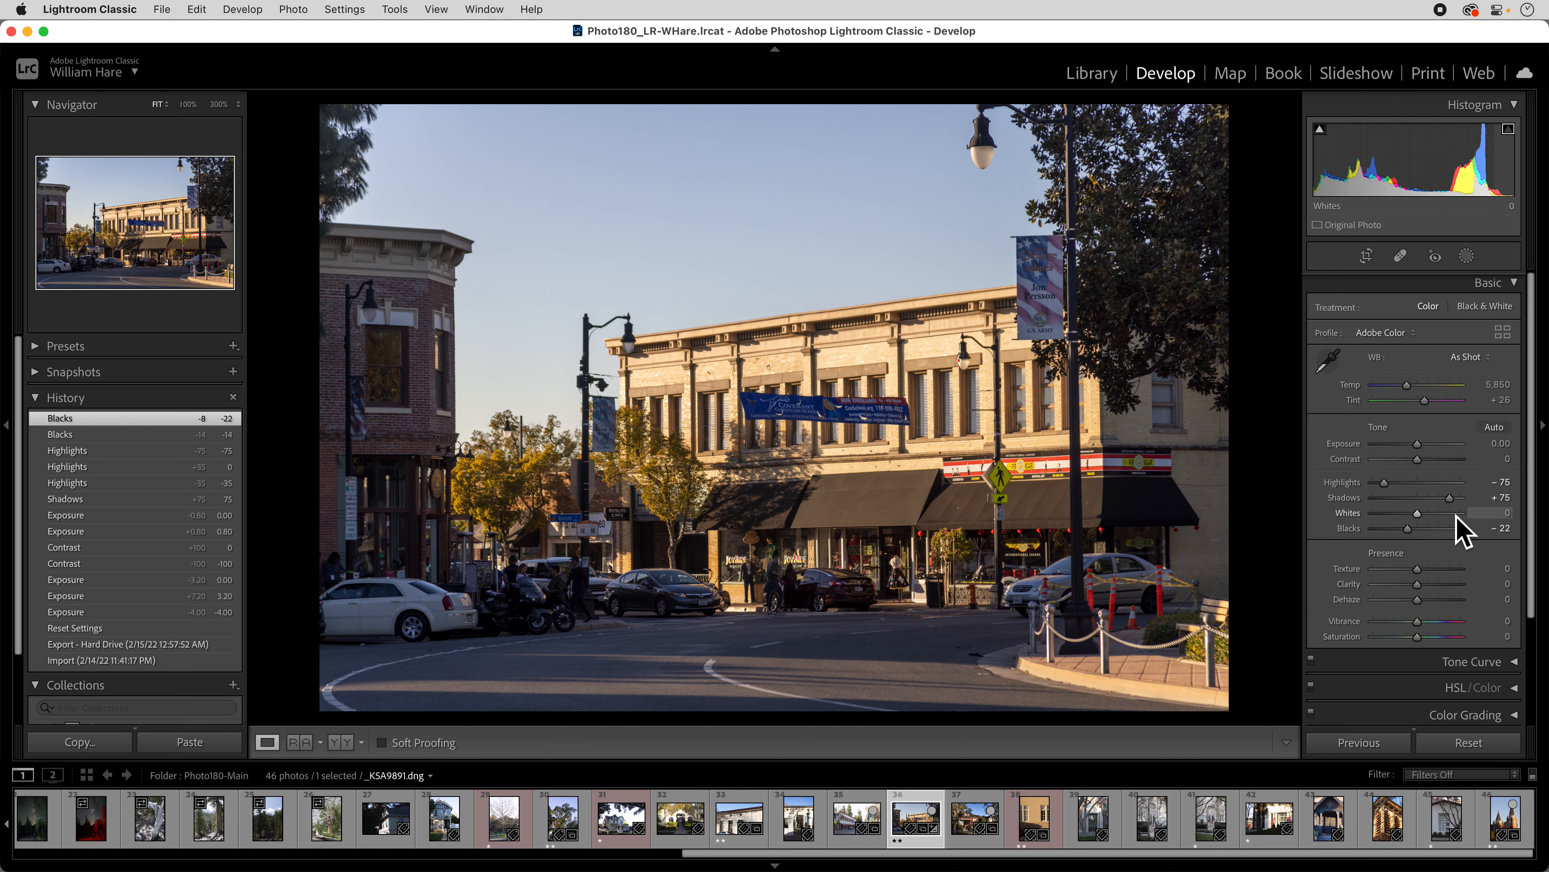
Preview the highlight clipping and pull Whites down to -26.
left_click(1422, 518, "alt")
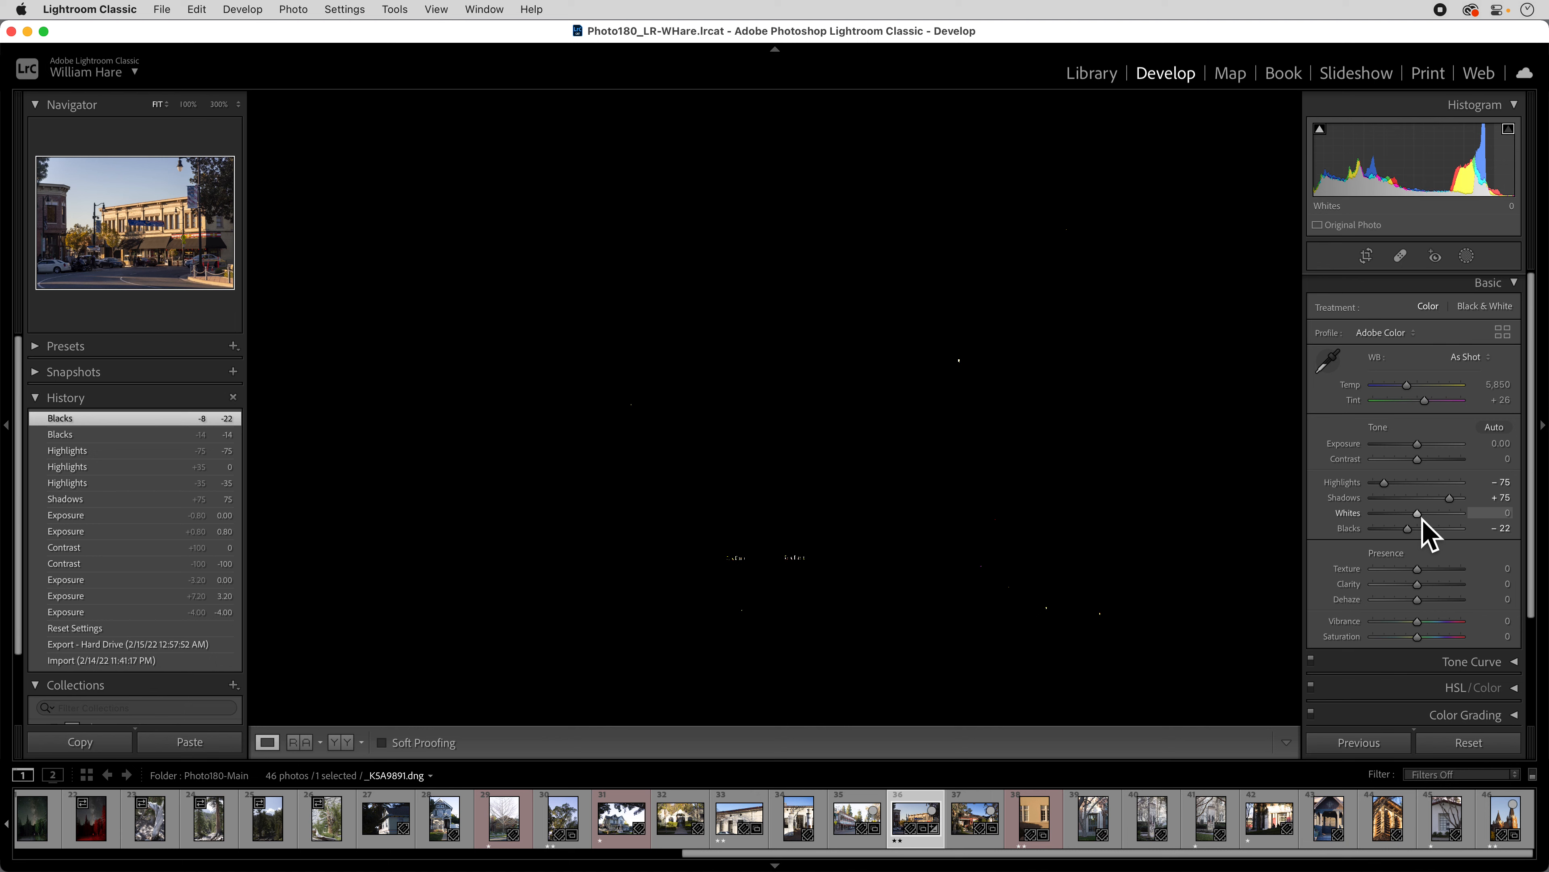
mouse_move(1423, 519)
left_mouse_down()
mouse_move(1474, 519)
mouse_move(1409, 520)
left_mouse_up()
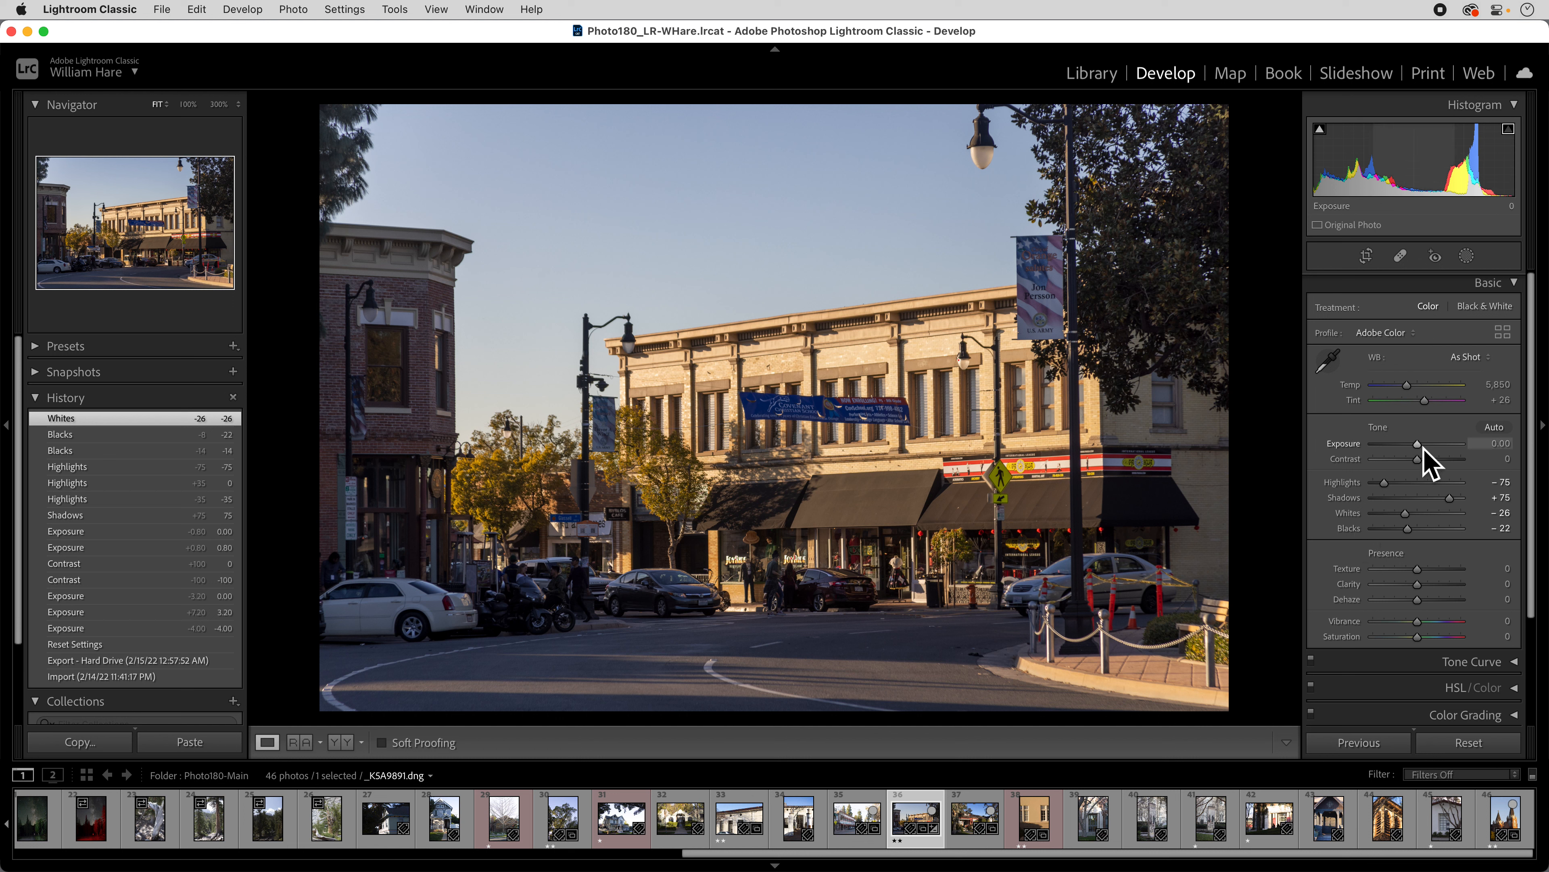
Nudge Exposure up in steps to +0.20.
key("Up")
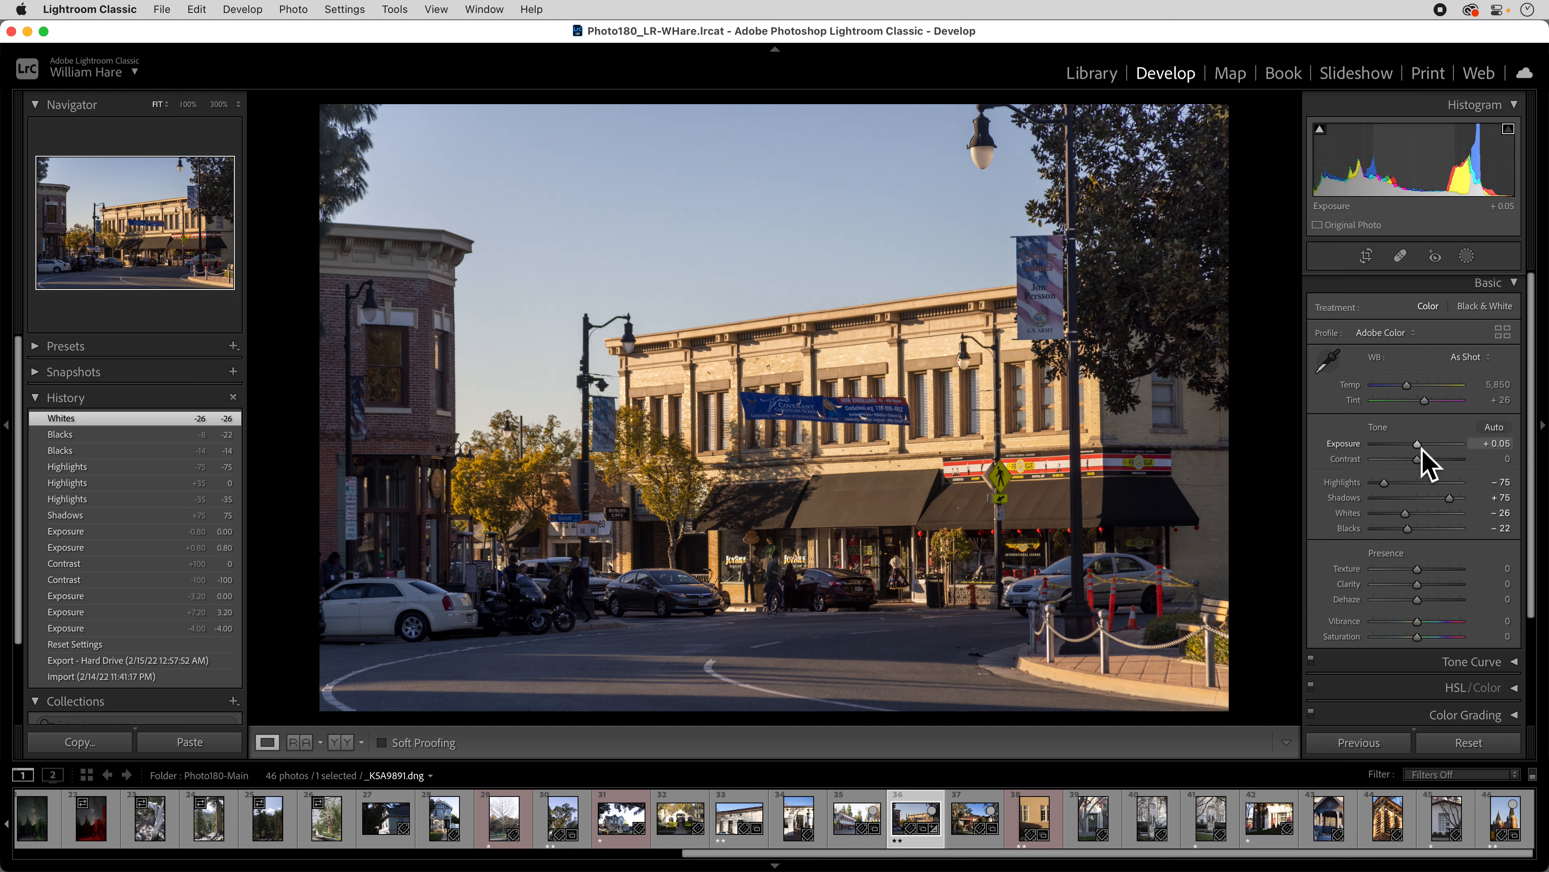
key("Up")
key("Up")
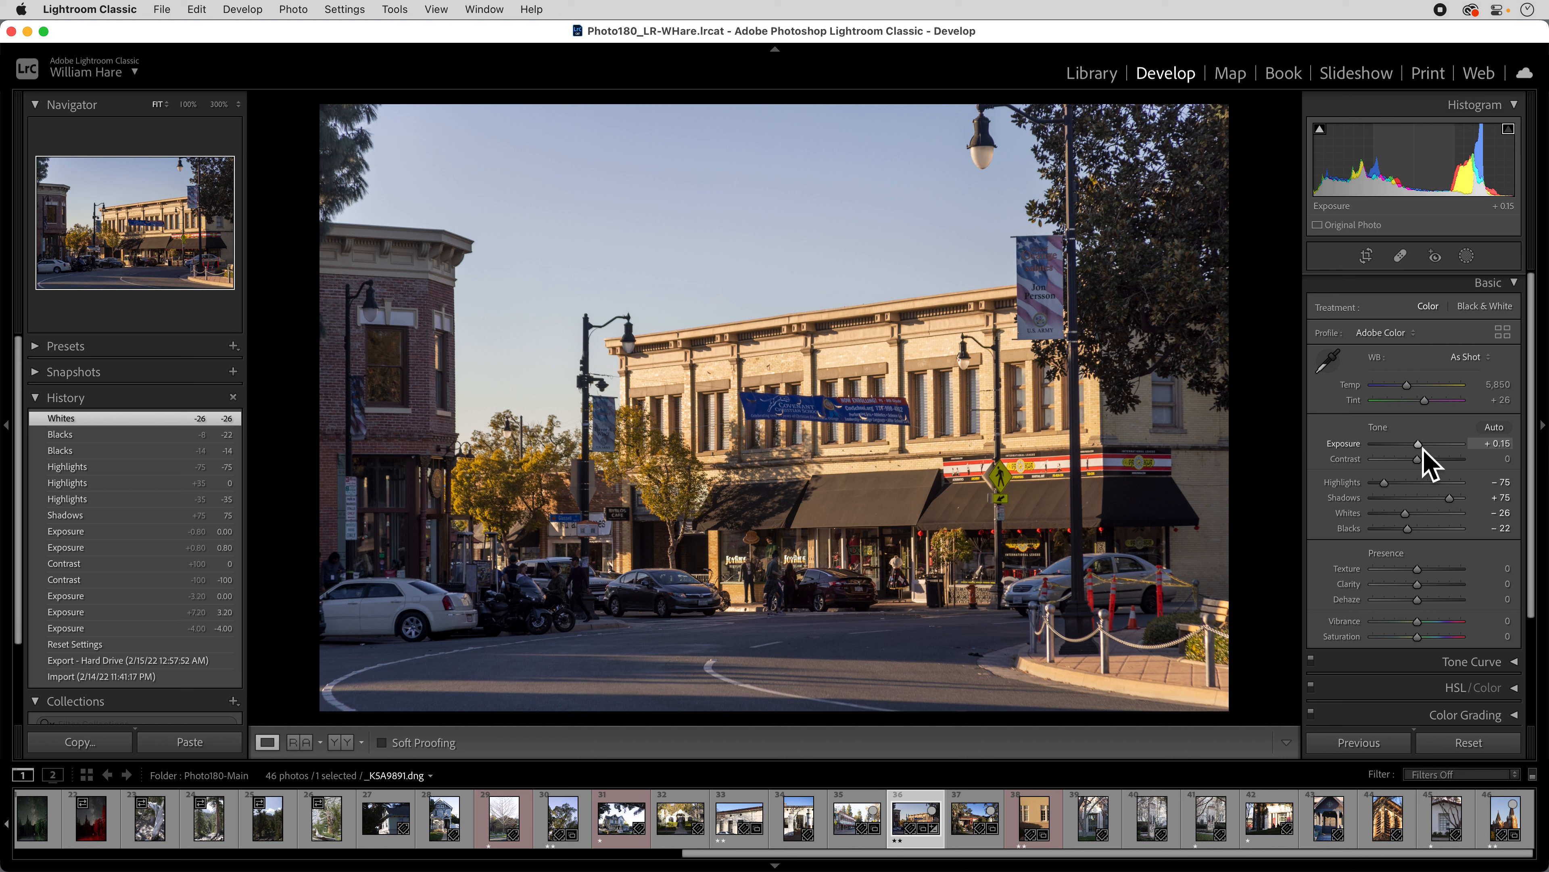
key("Up")
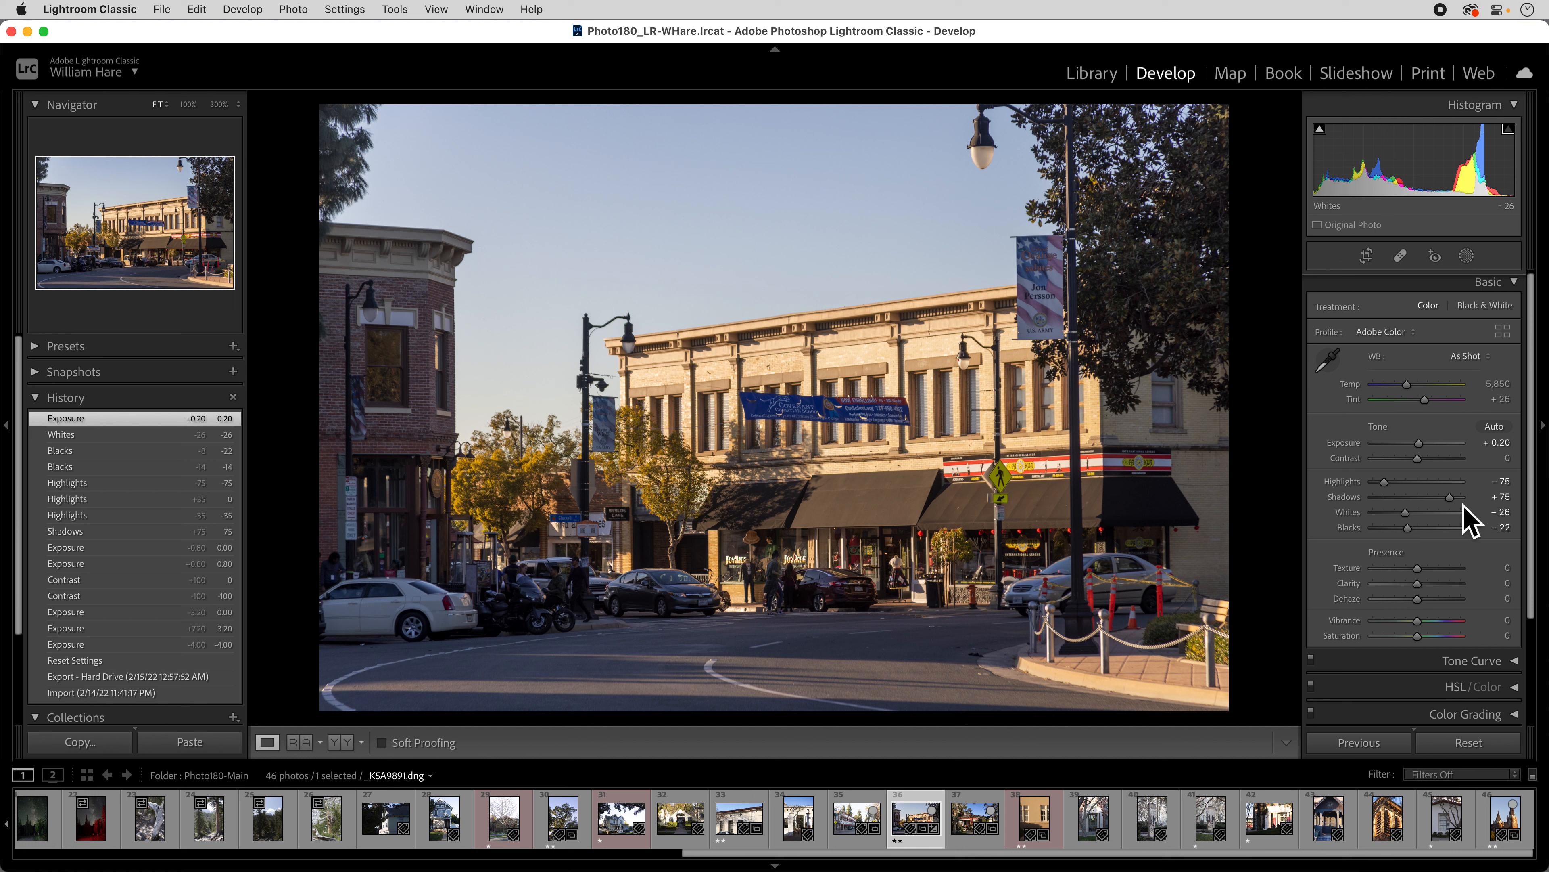
Set Shadows to +60 and Blacks to -24, then compare before and after side by side.
left_click_drag(1457, 501, 1448, 503)
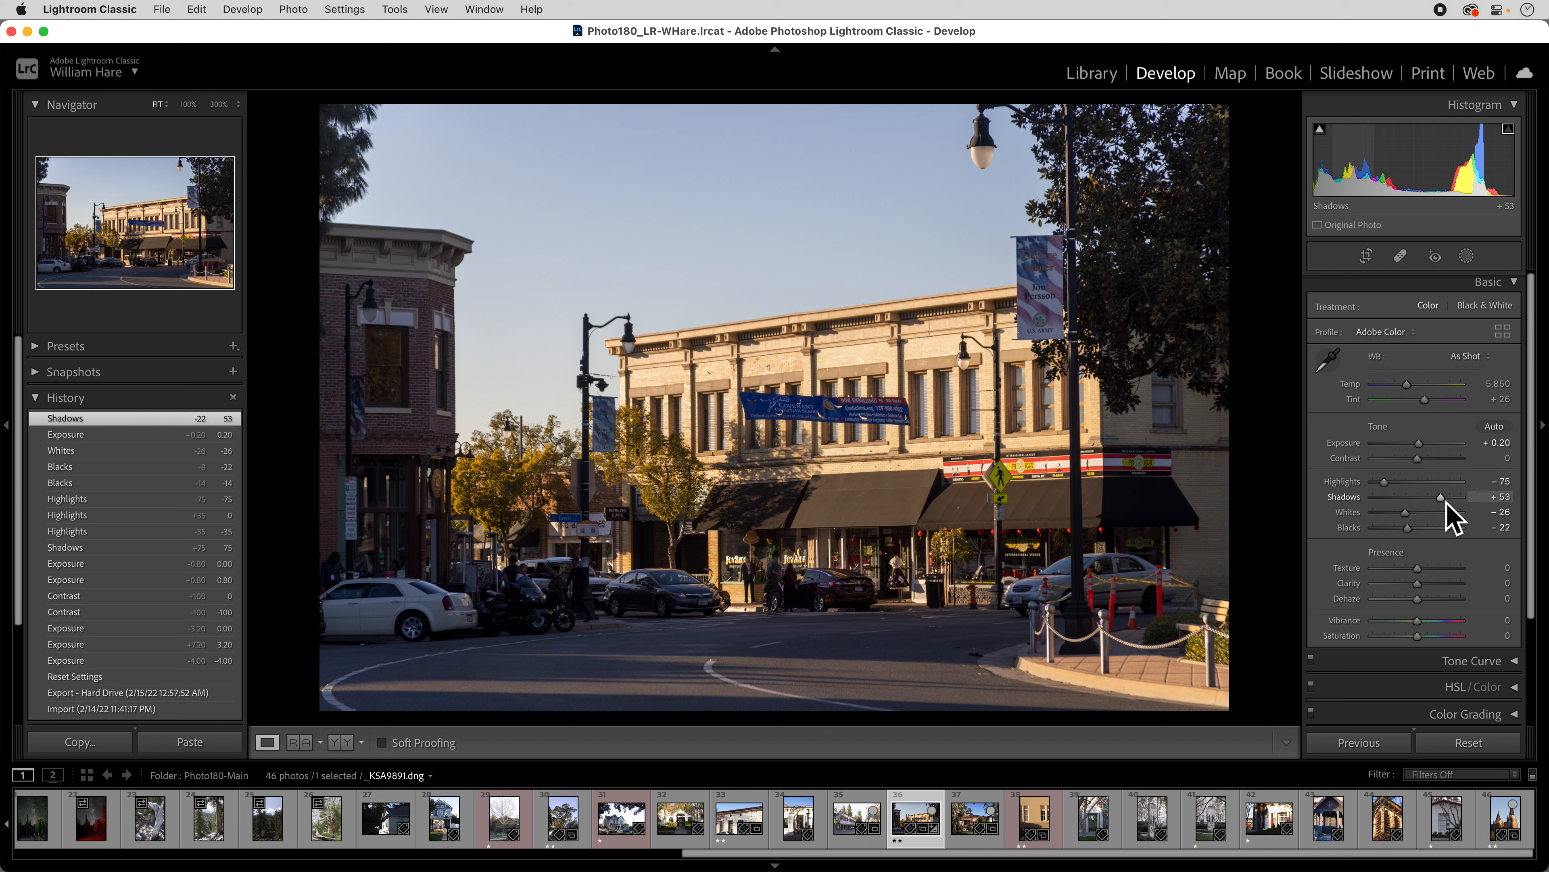
left_click_drag(1446, 501, 1412, 533)
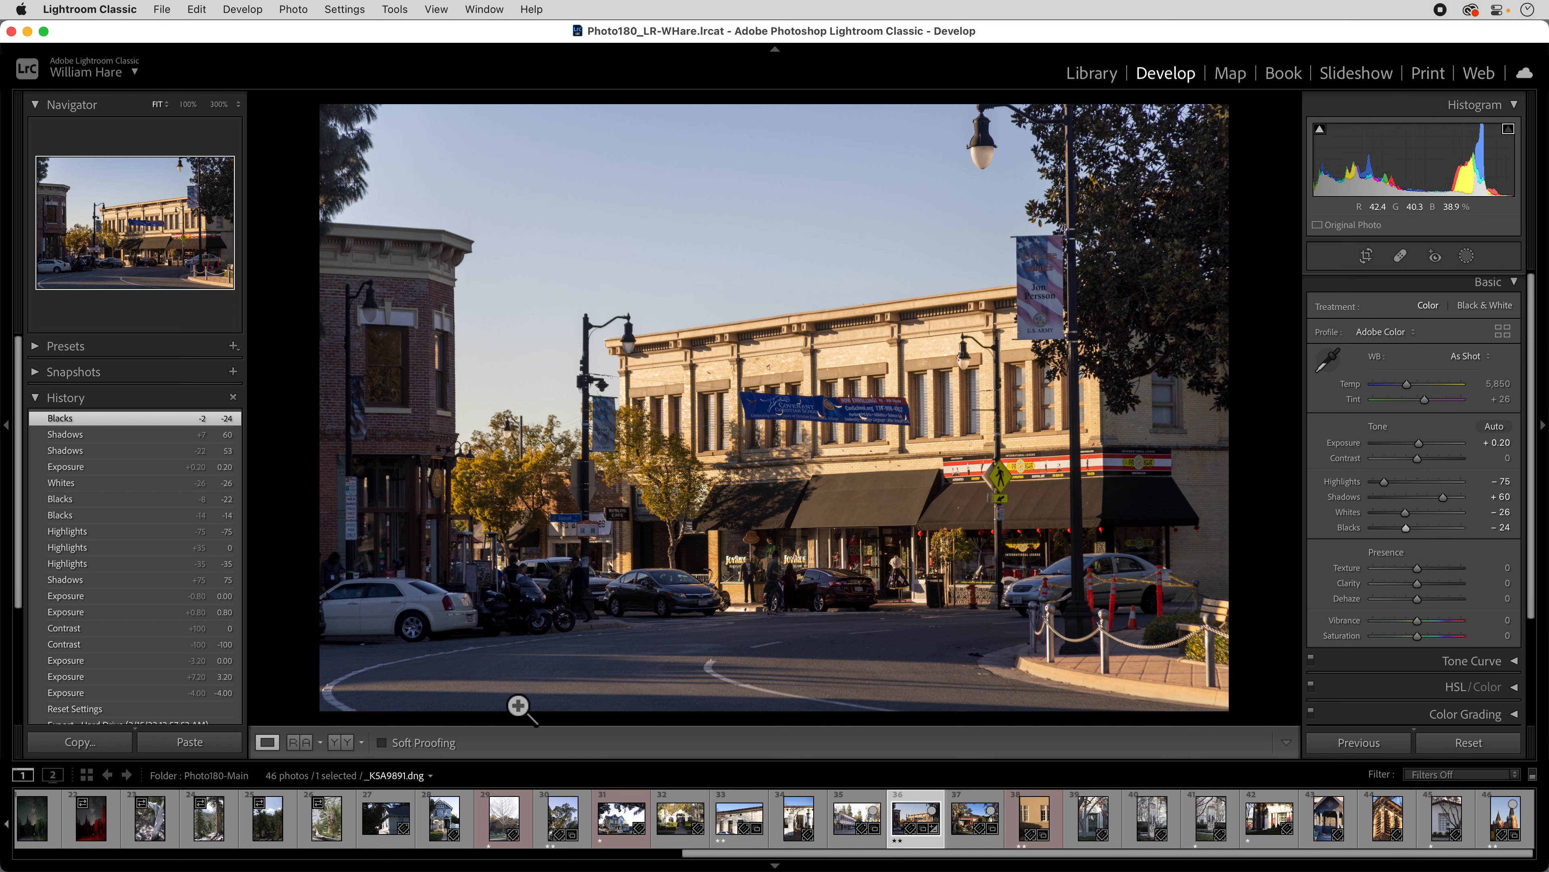
left_click(340, 742)
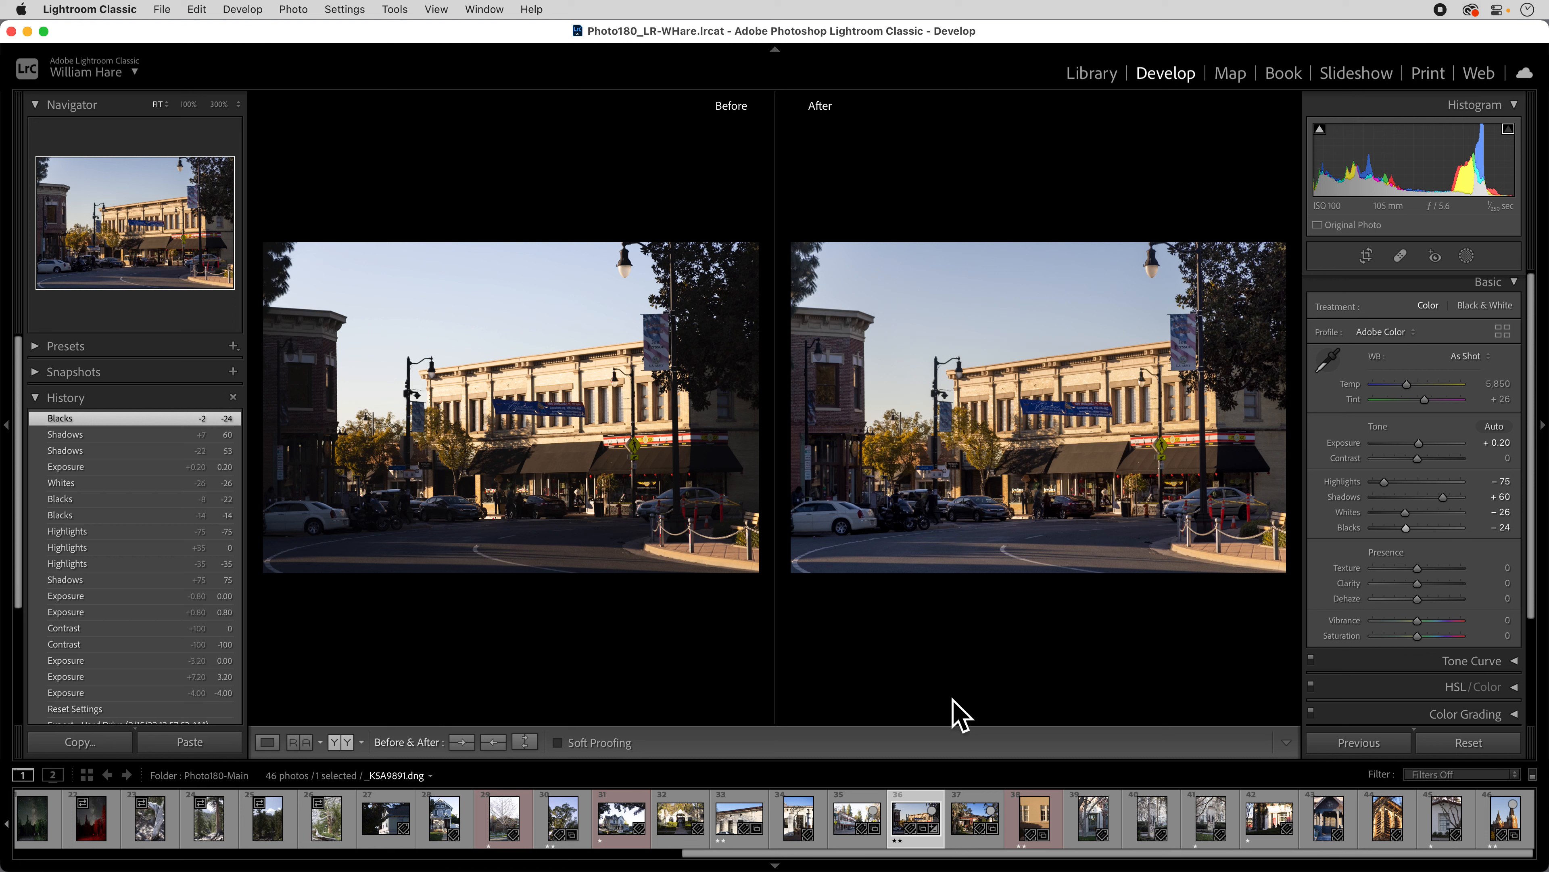
Try the split Before/After view, go back to Loupe, and toggle the Before view with backslash.
left_click(351, 746)
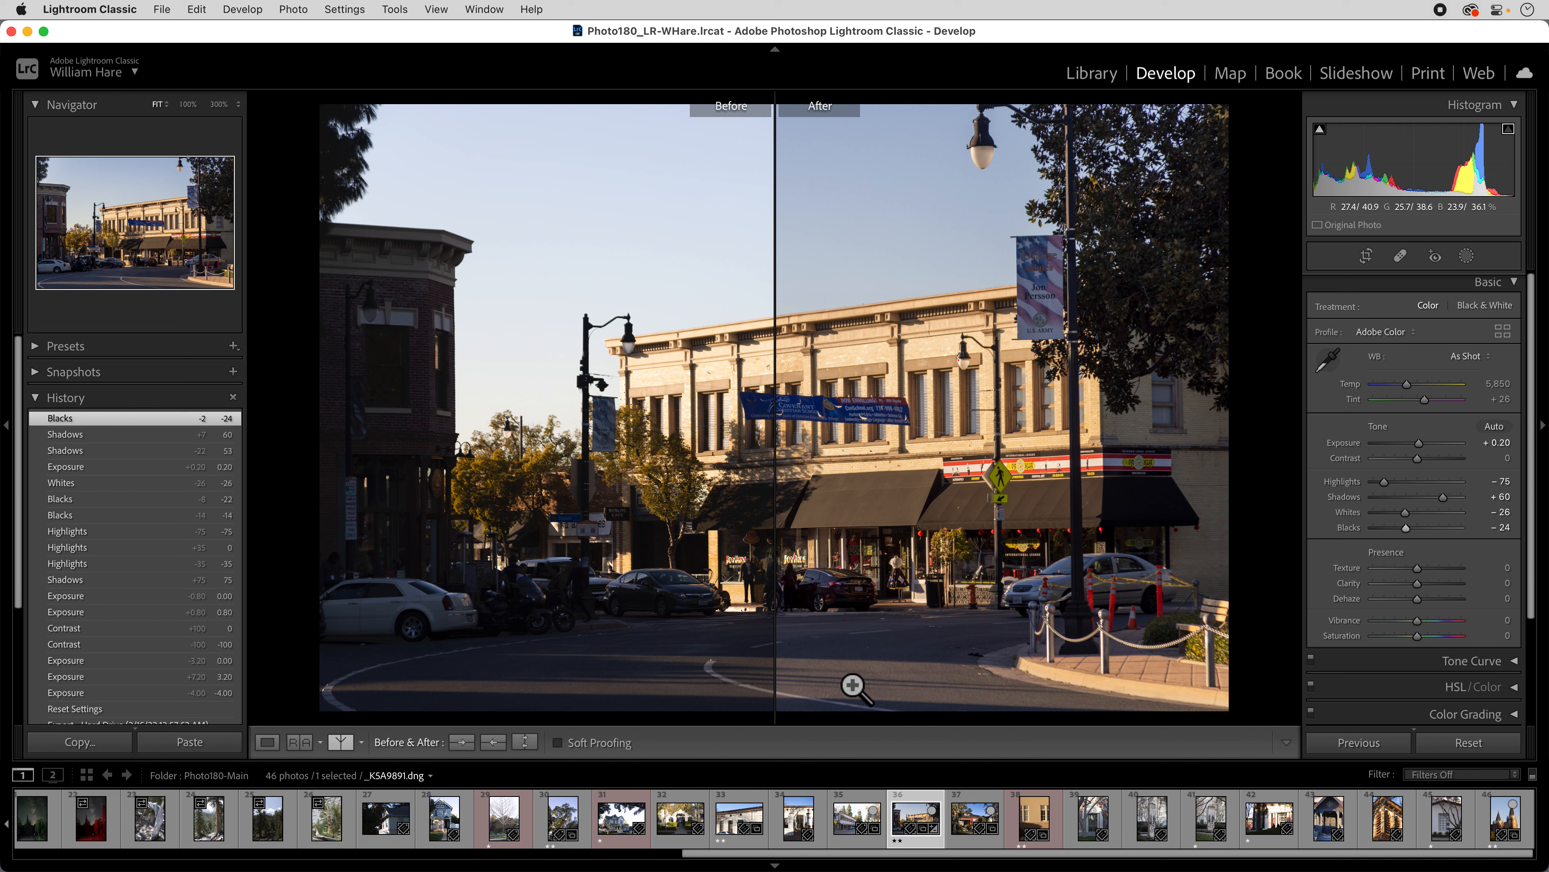
left_click(267, 742)
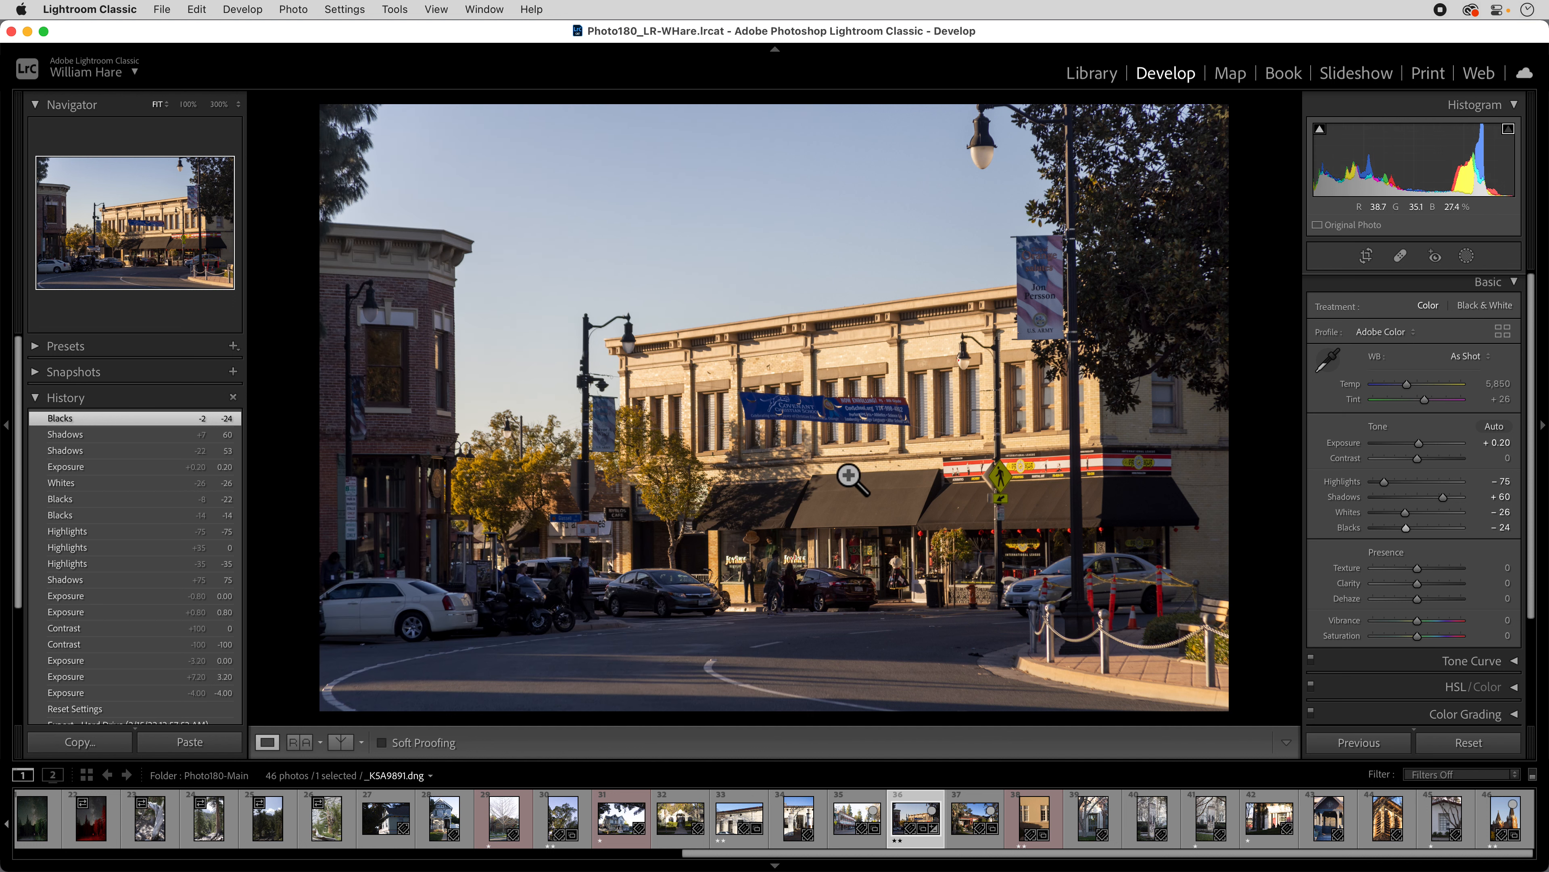
key("backslash")
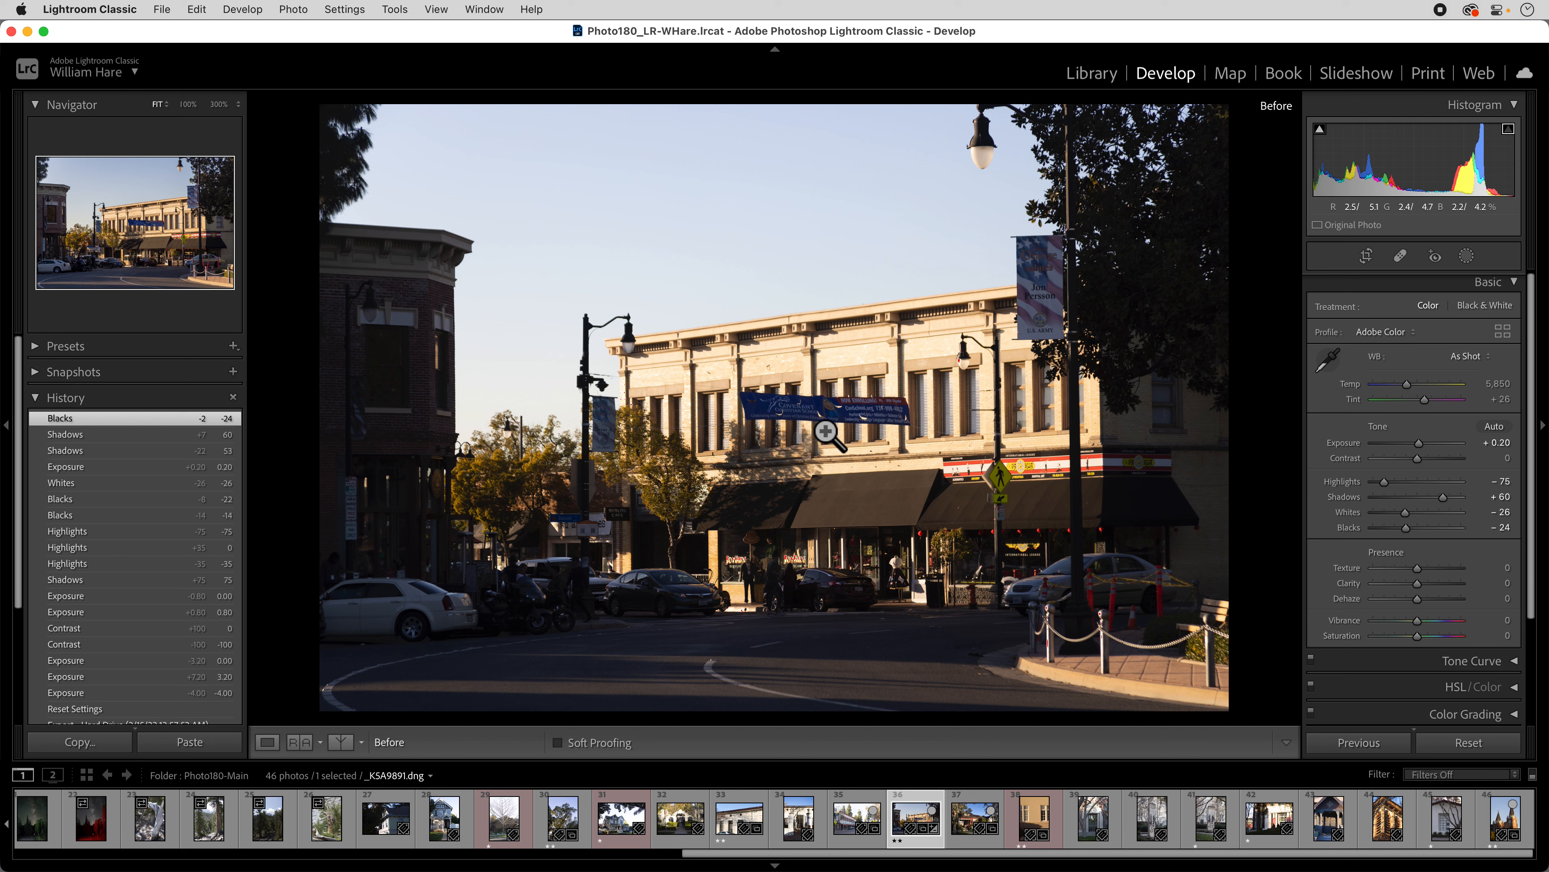
key("backslash")
key("backslash")
key("backslash")
key("backslash")
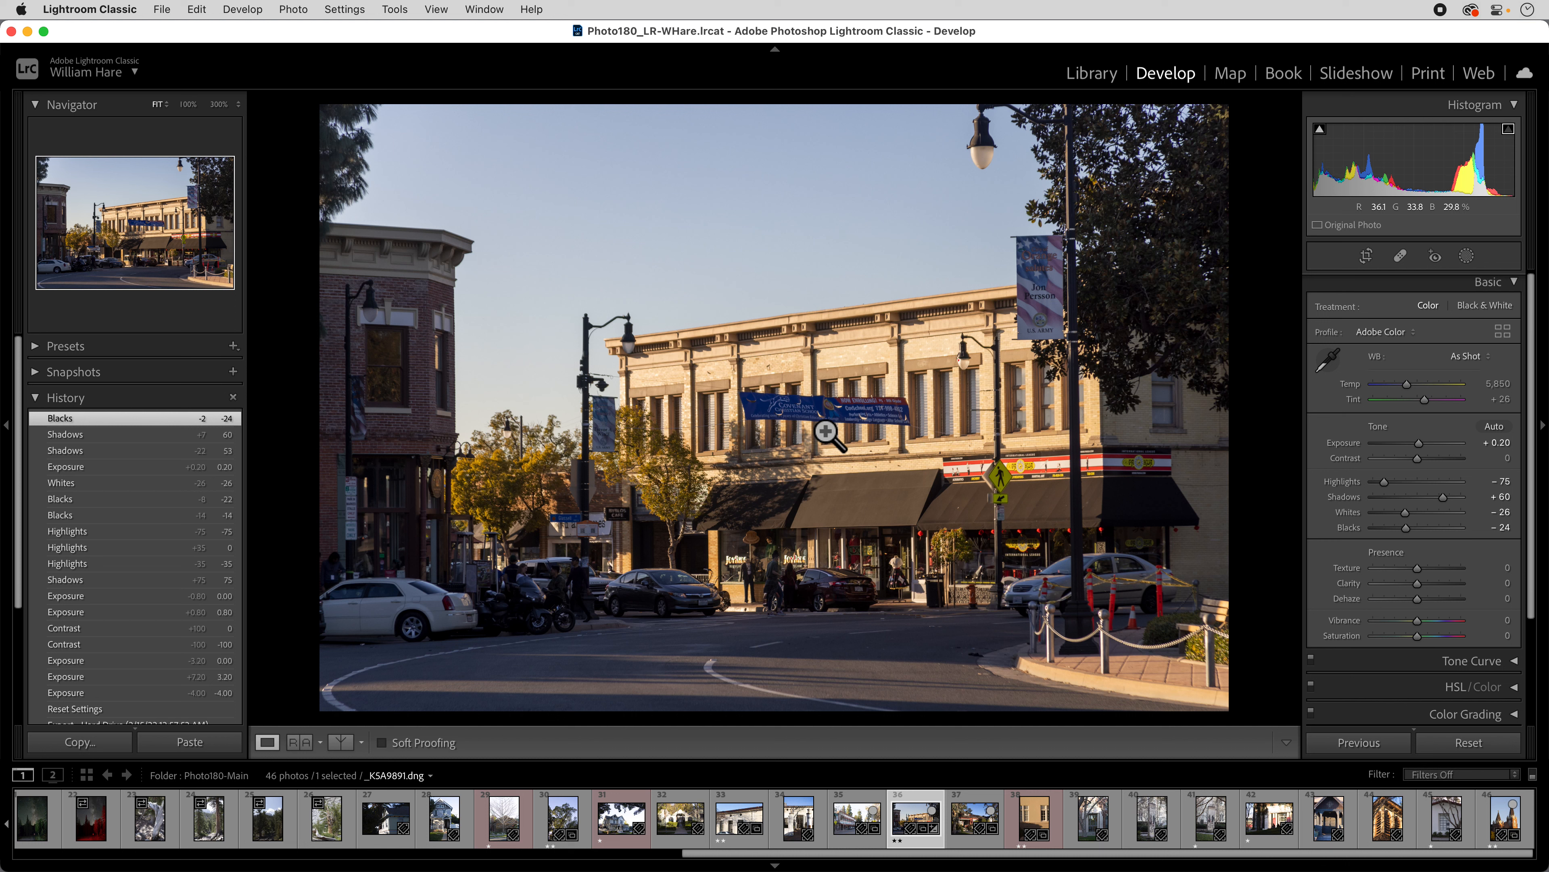
key("backslash")
key("backslash")
key("backslash")
key("backslash")
key("backslash")
key("backslash")
key("backslash")
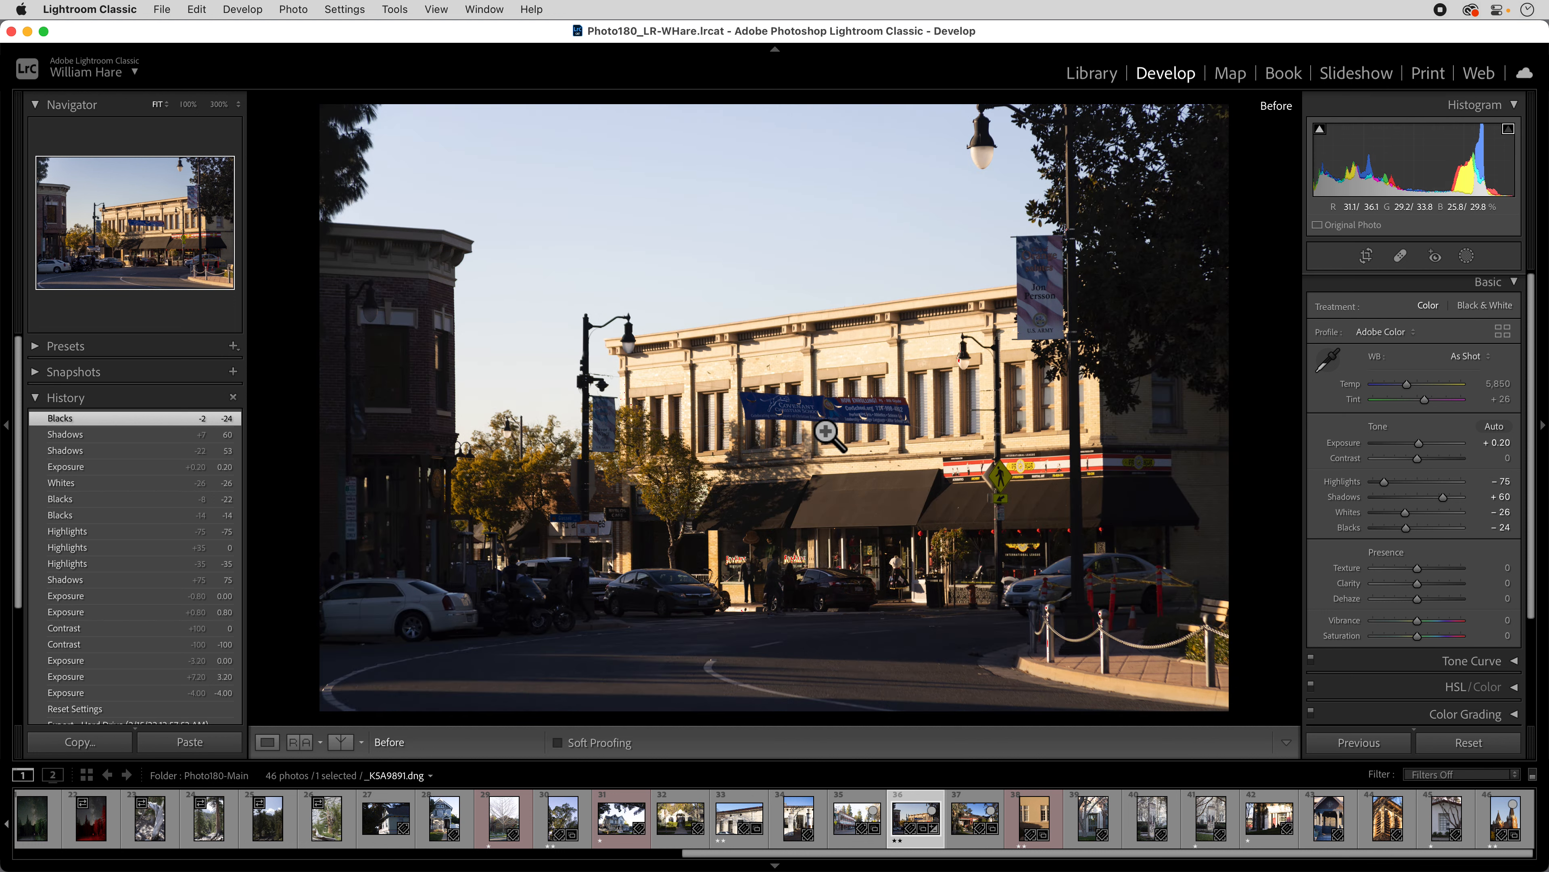
key("backslash")
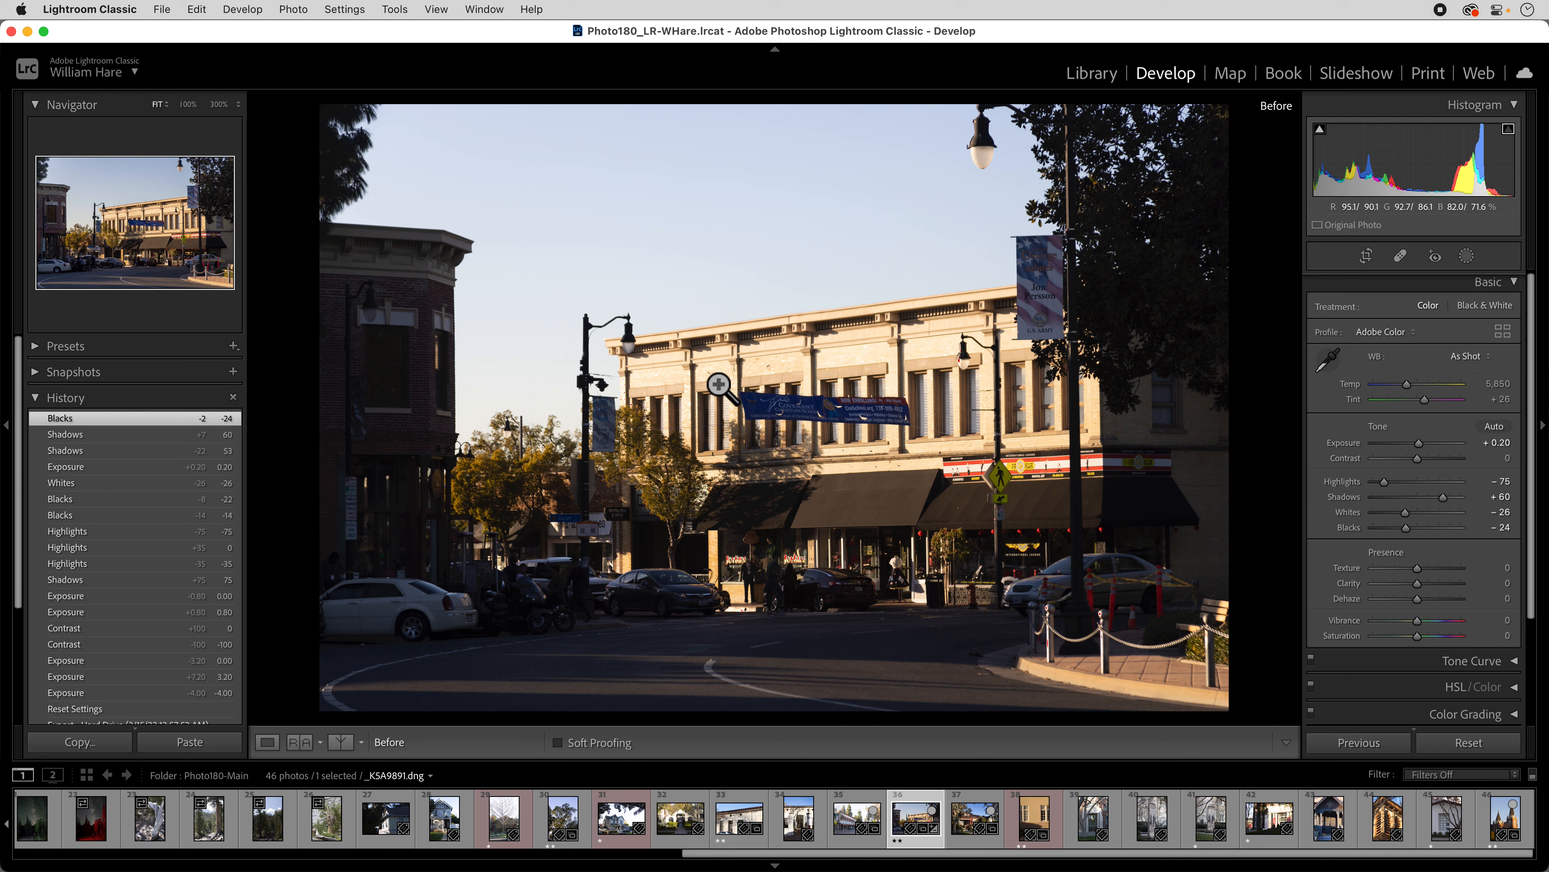
key("backslash")
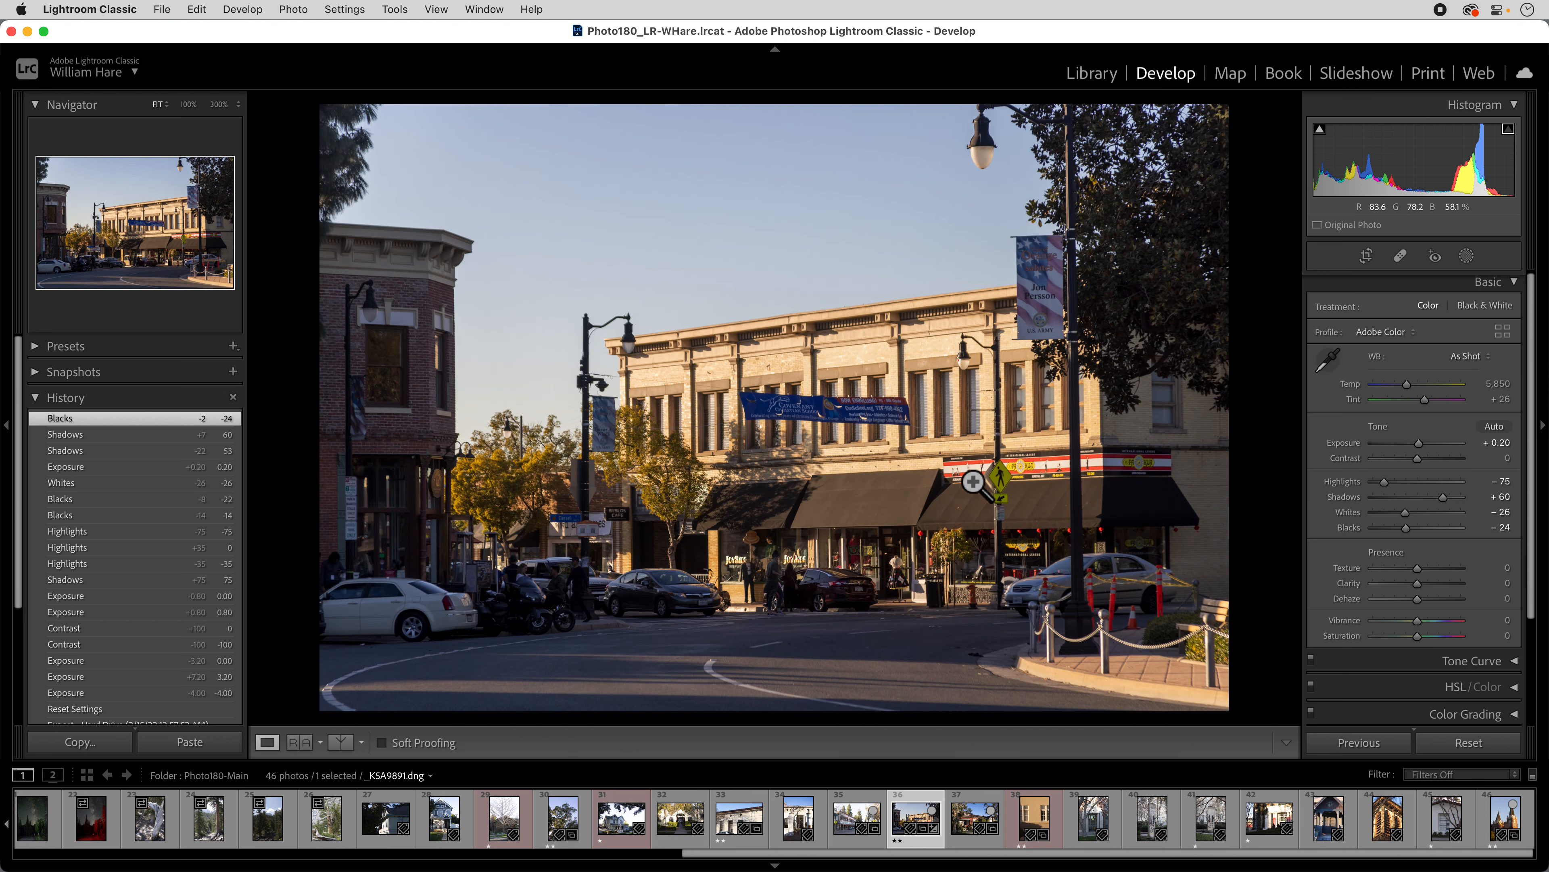
Compare with the original and preview History states, then Reset all Basic sliders to defaults.
key("backslash")
key("backslash")
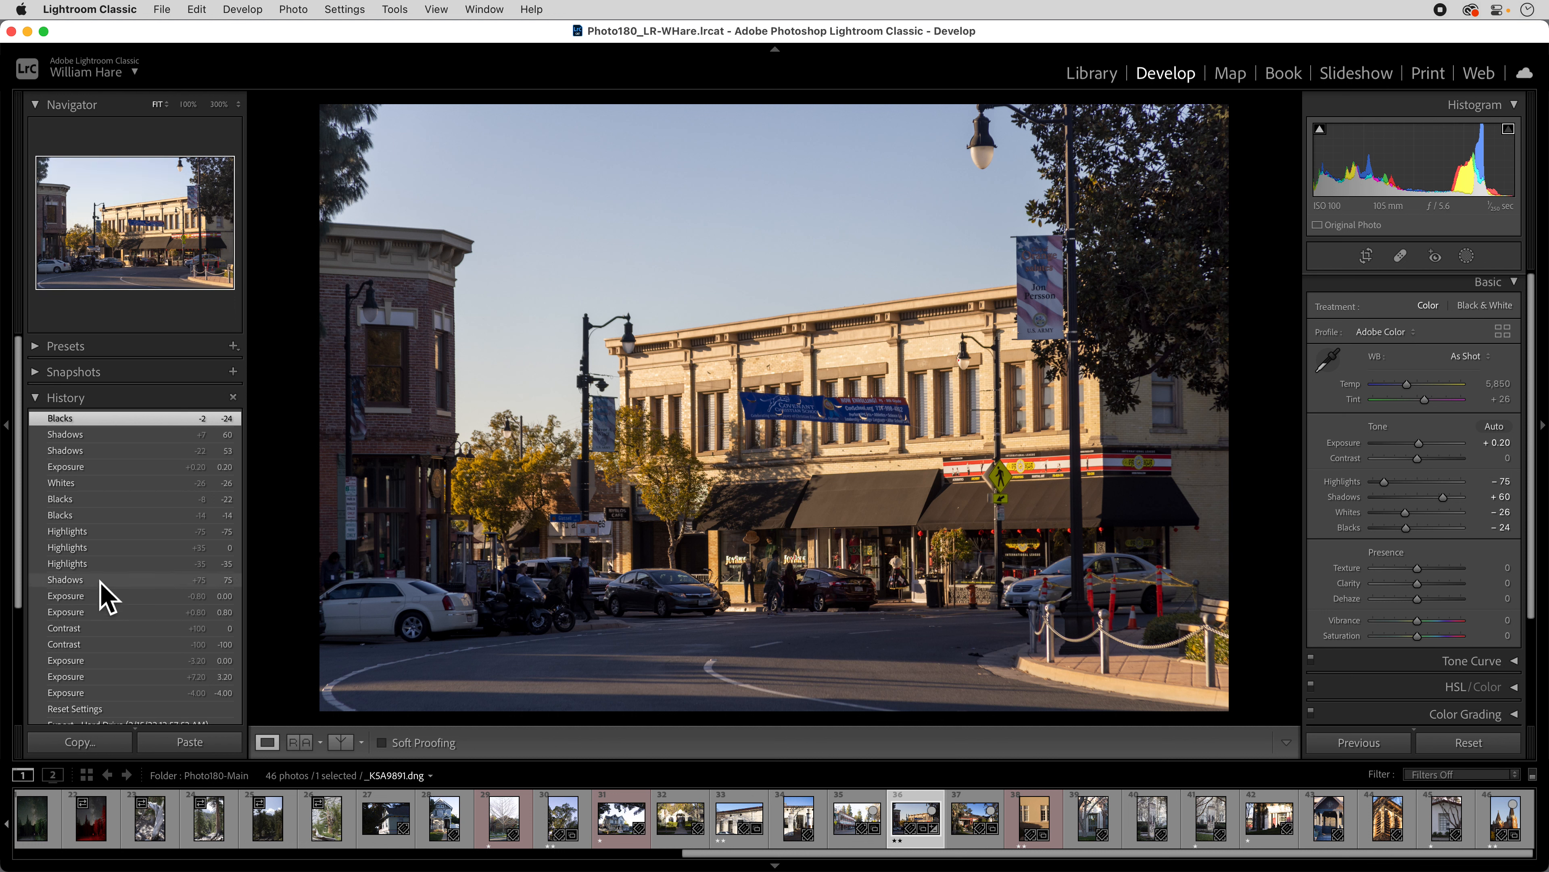
scroll(100, 595, "down", 3)
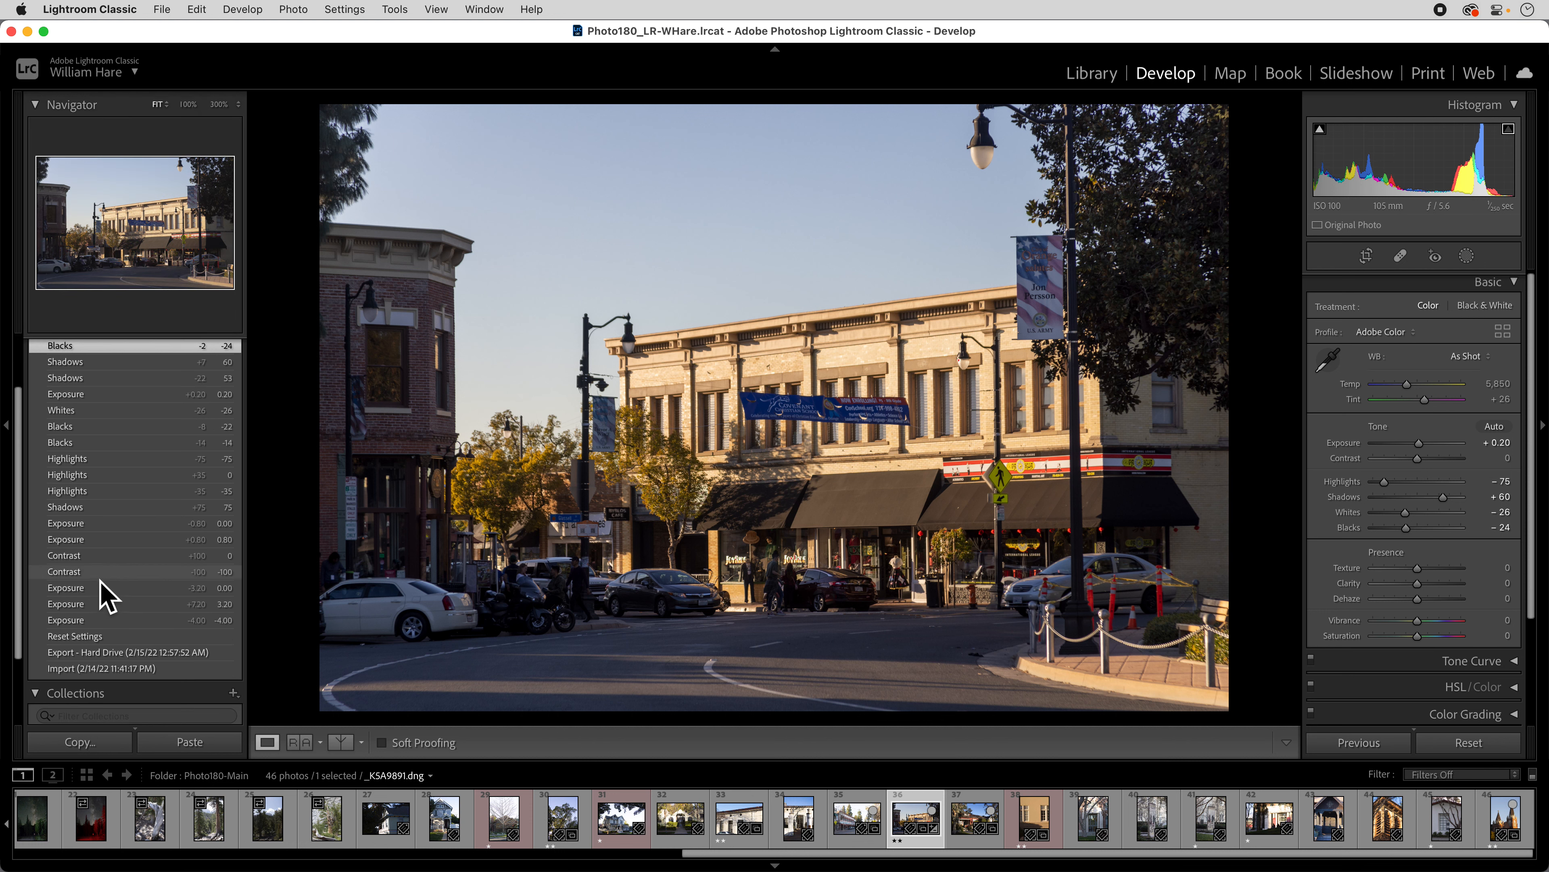
left_click(90, 636)
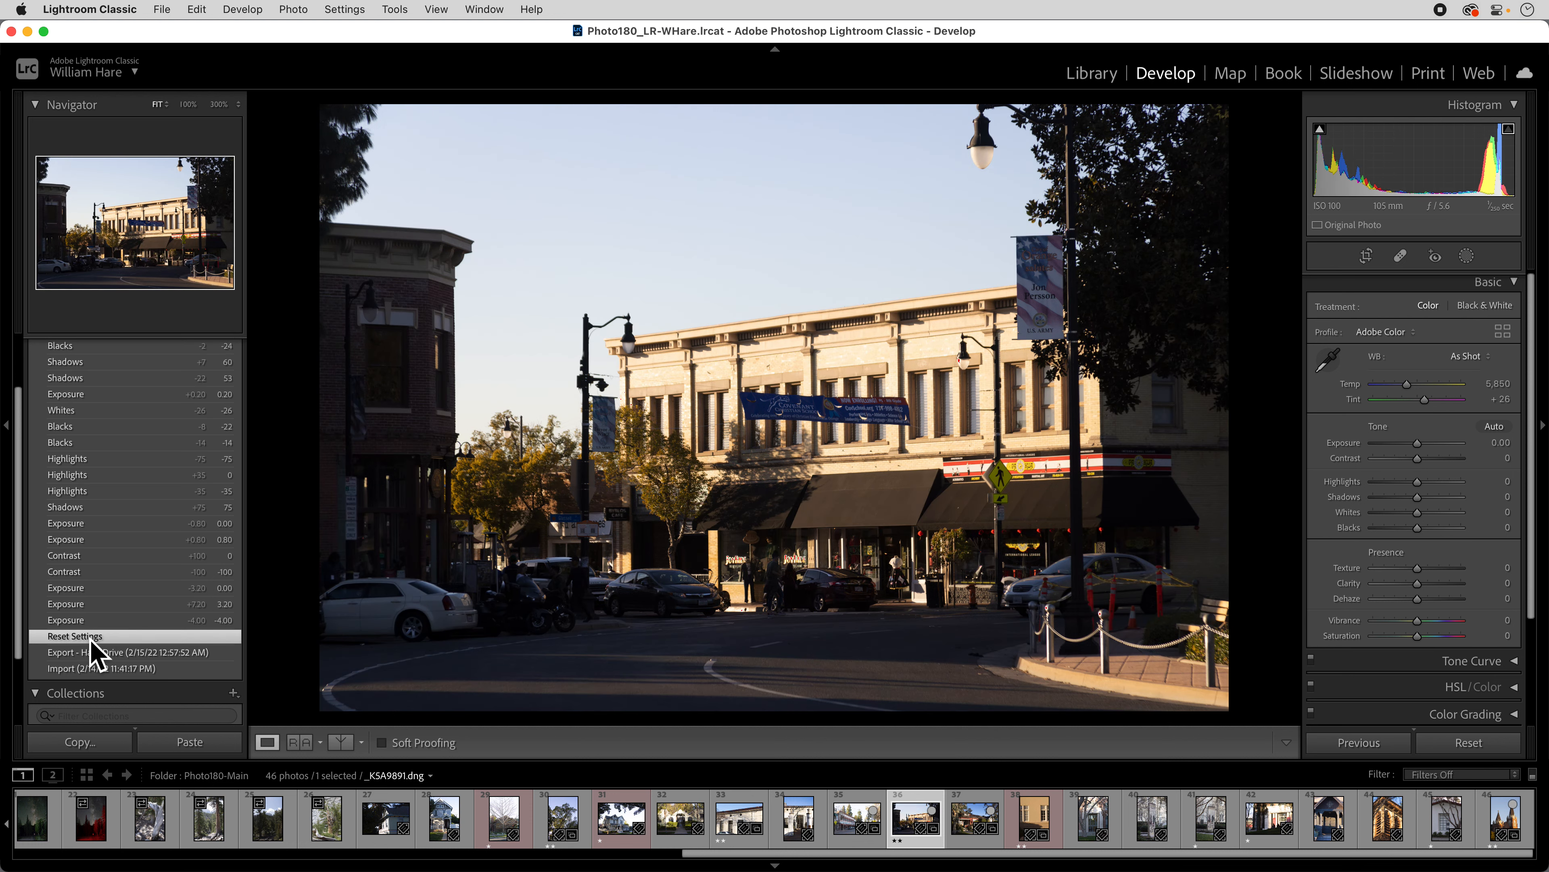
scroll(140, 391, "up", 3)
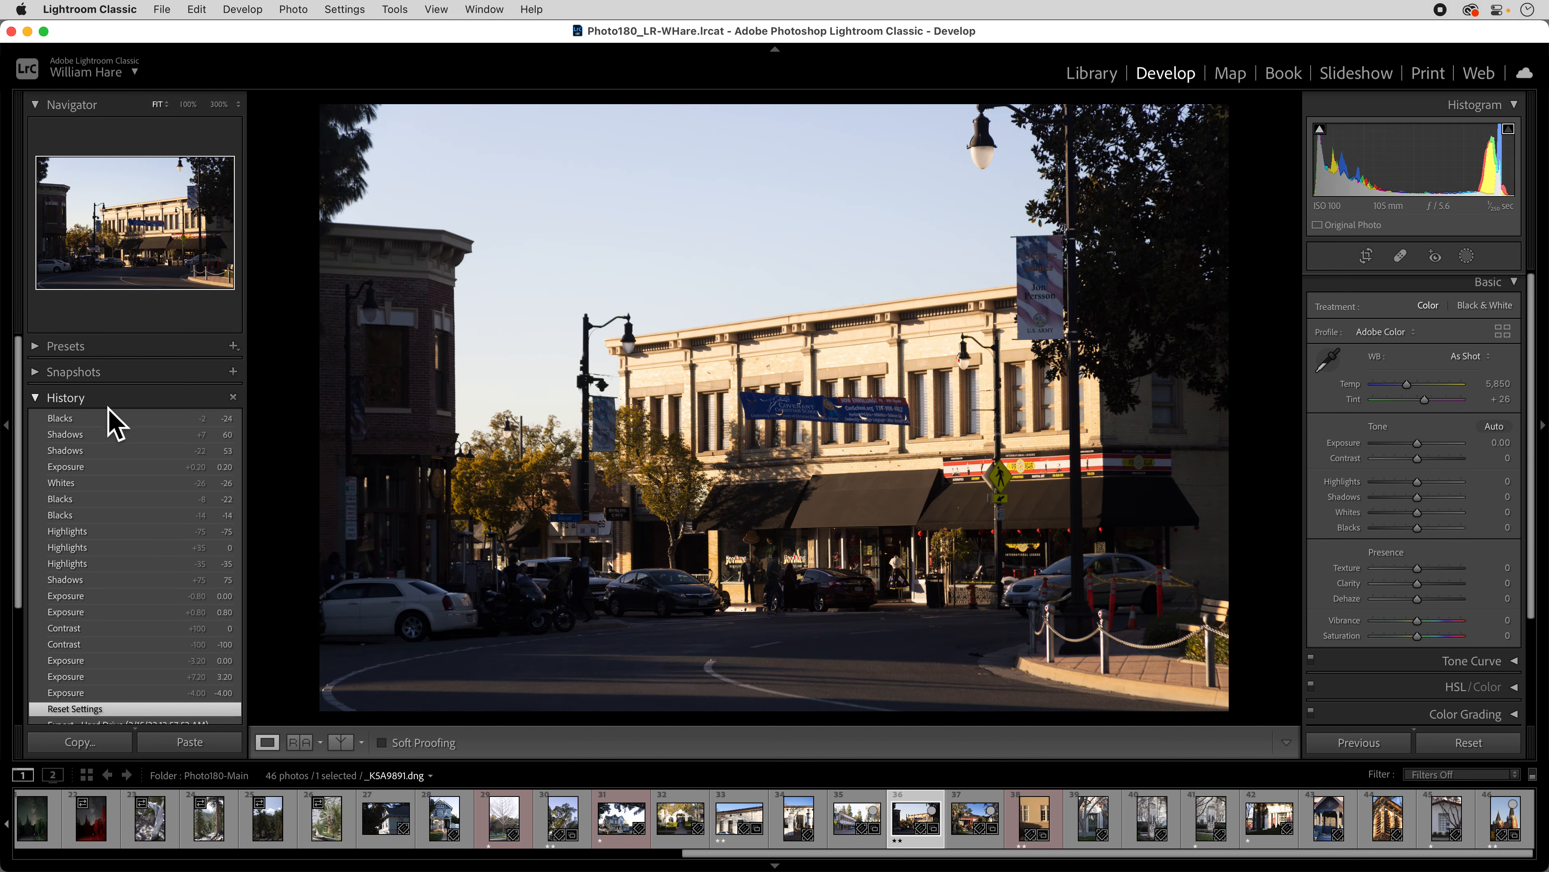
left_click(110, 418)
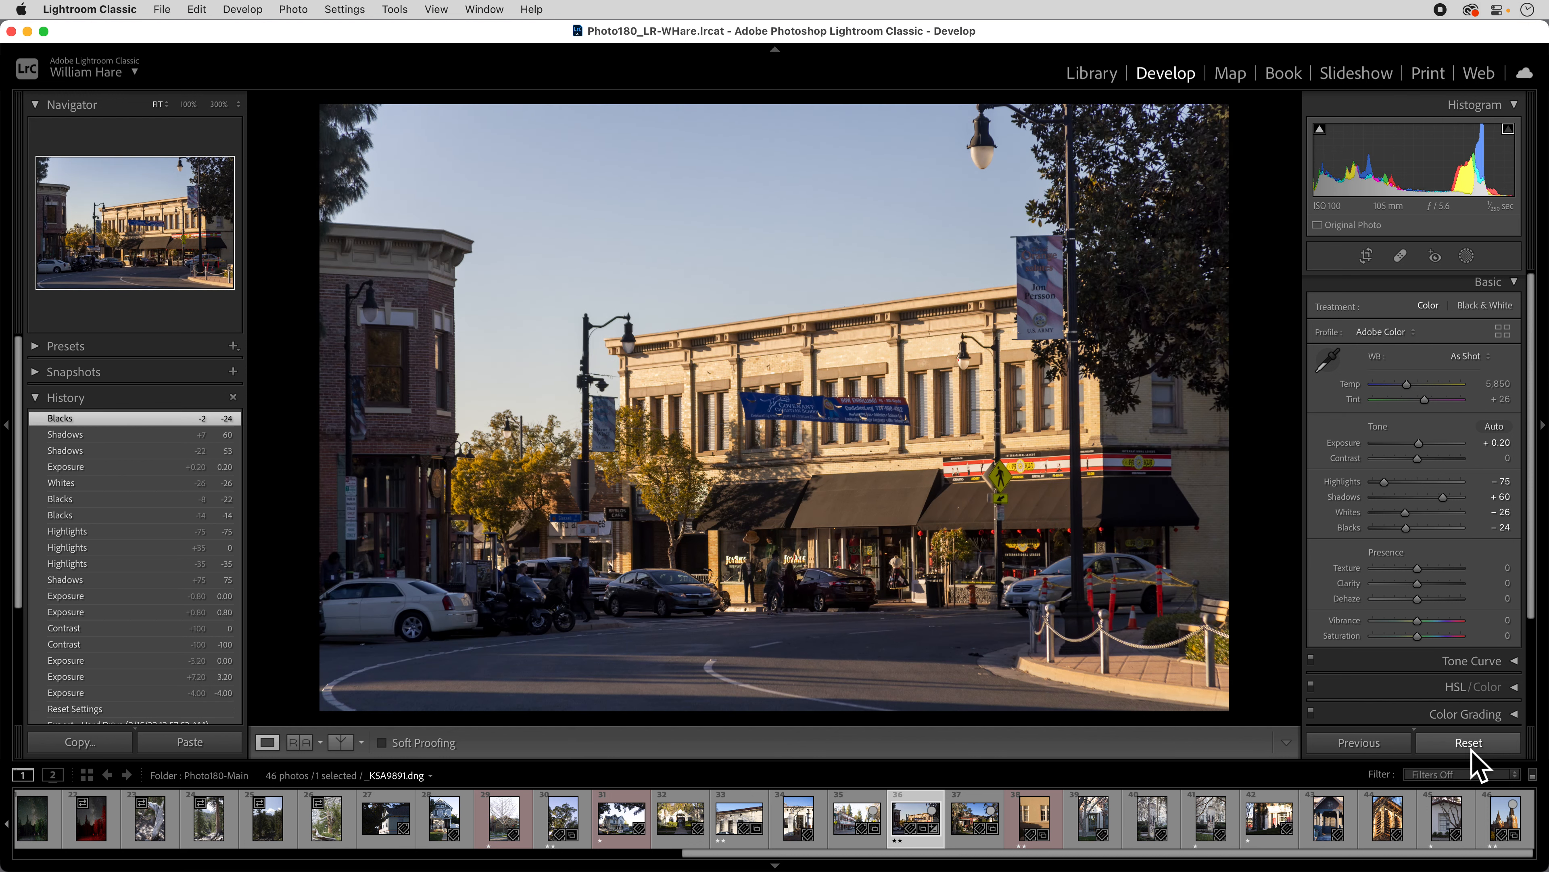
left_click(1471, 749)
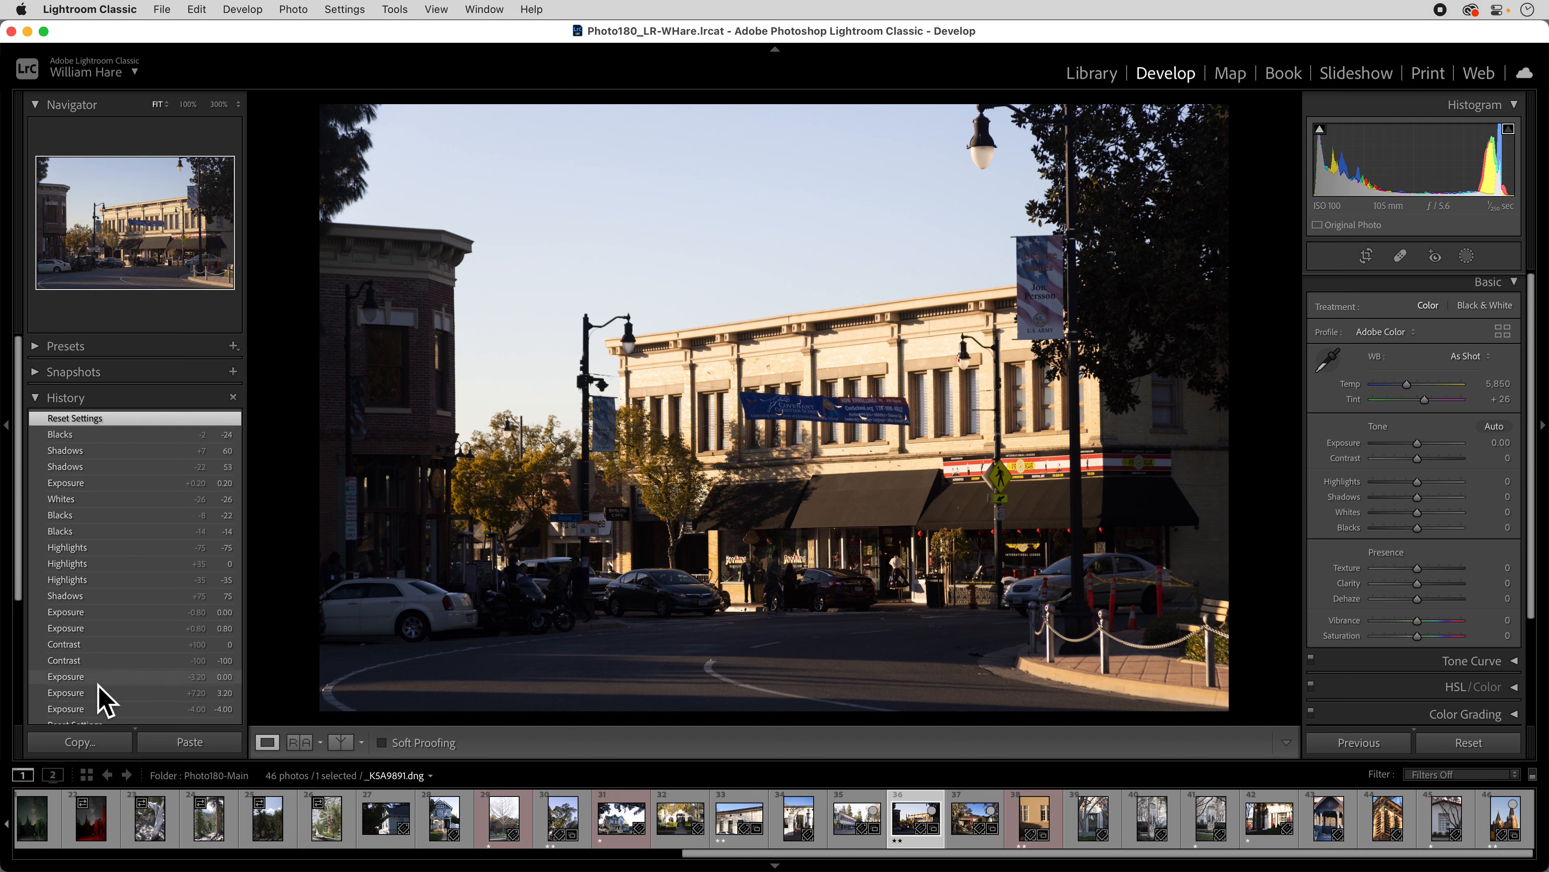
Save the Blacks history state as snapshot 'Manual Adjustments', then return to Reset Settings.
left_click(83, 436)
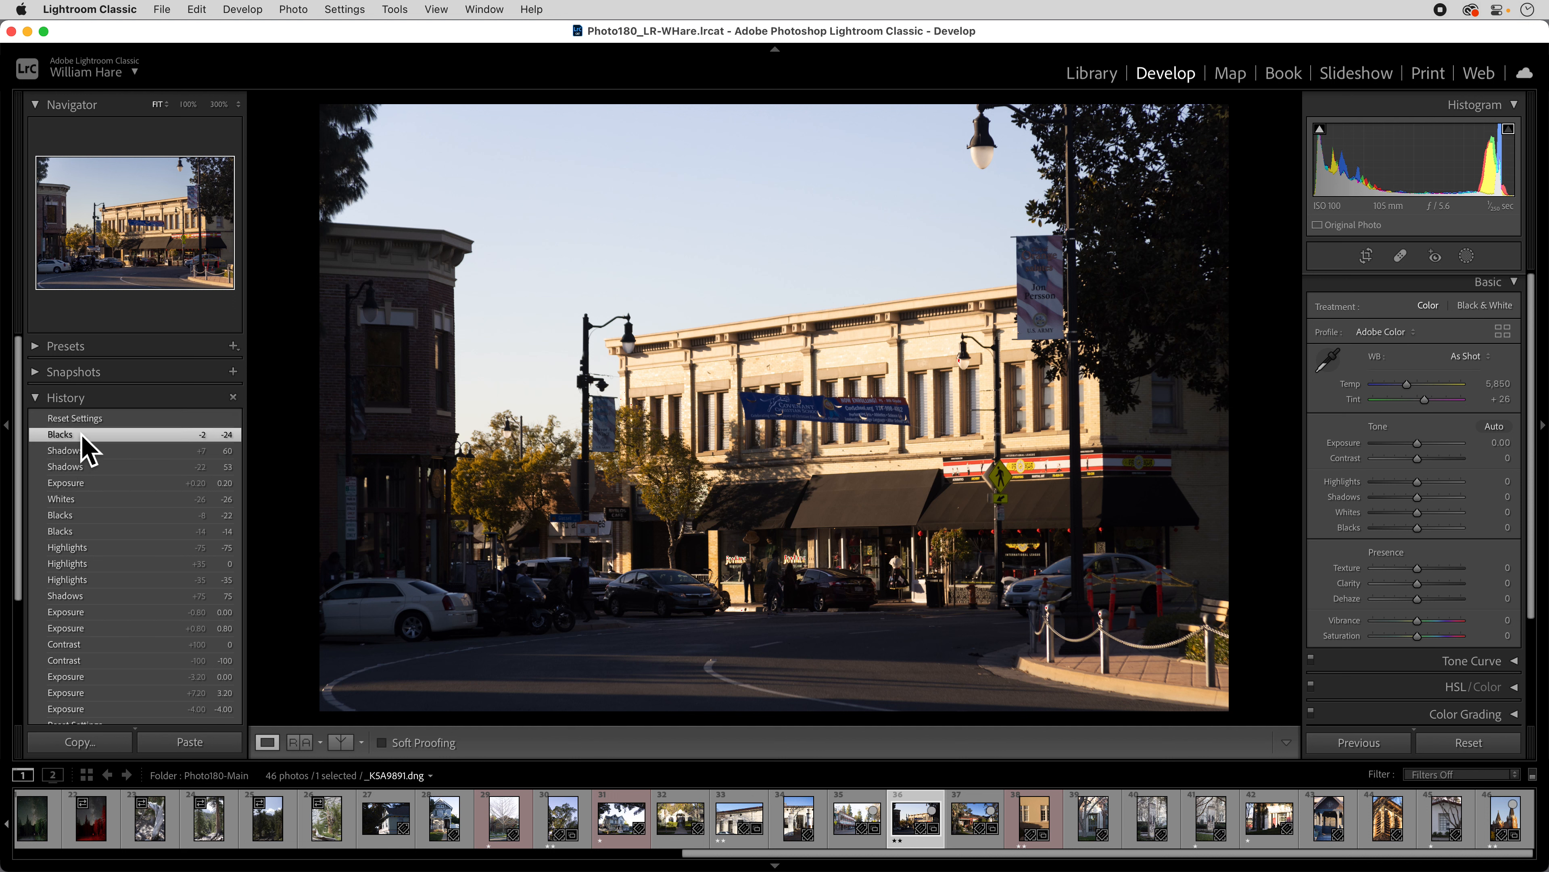
left_click(233, 372)
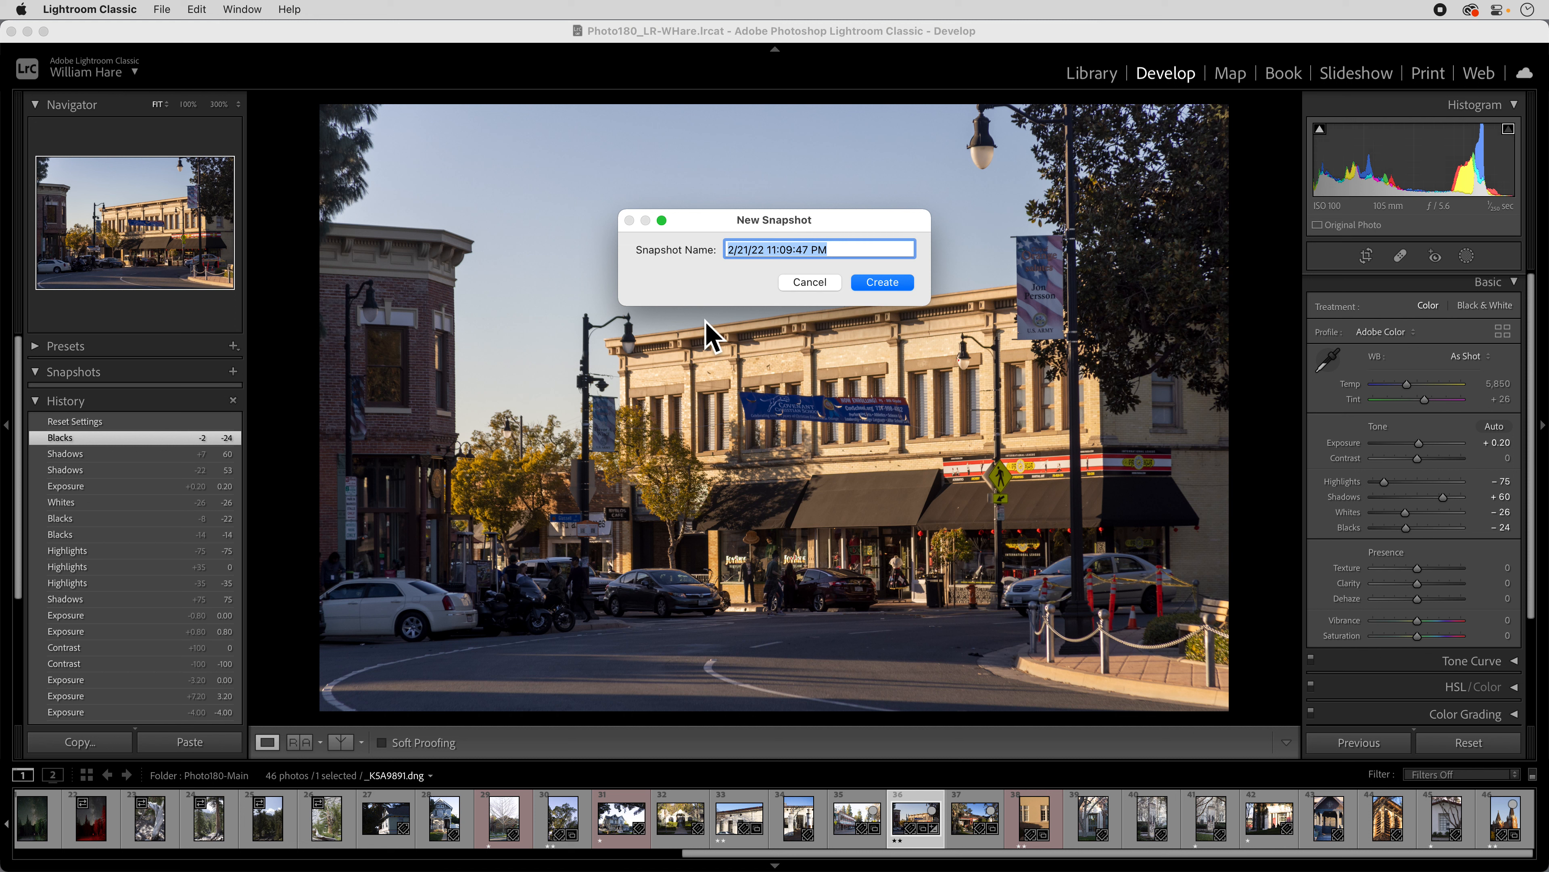
type("Man")
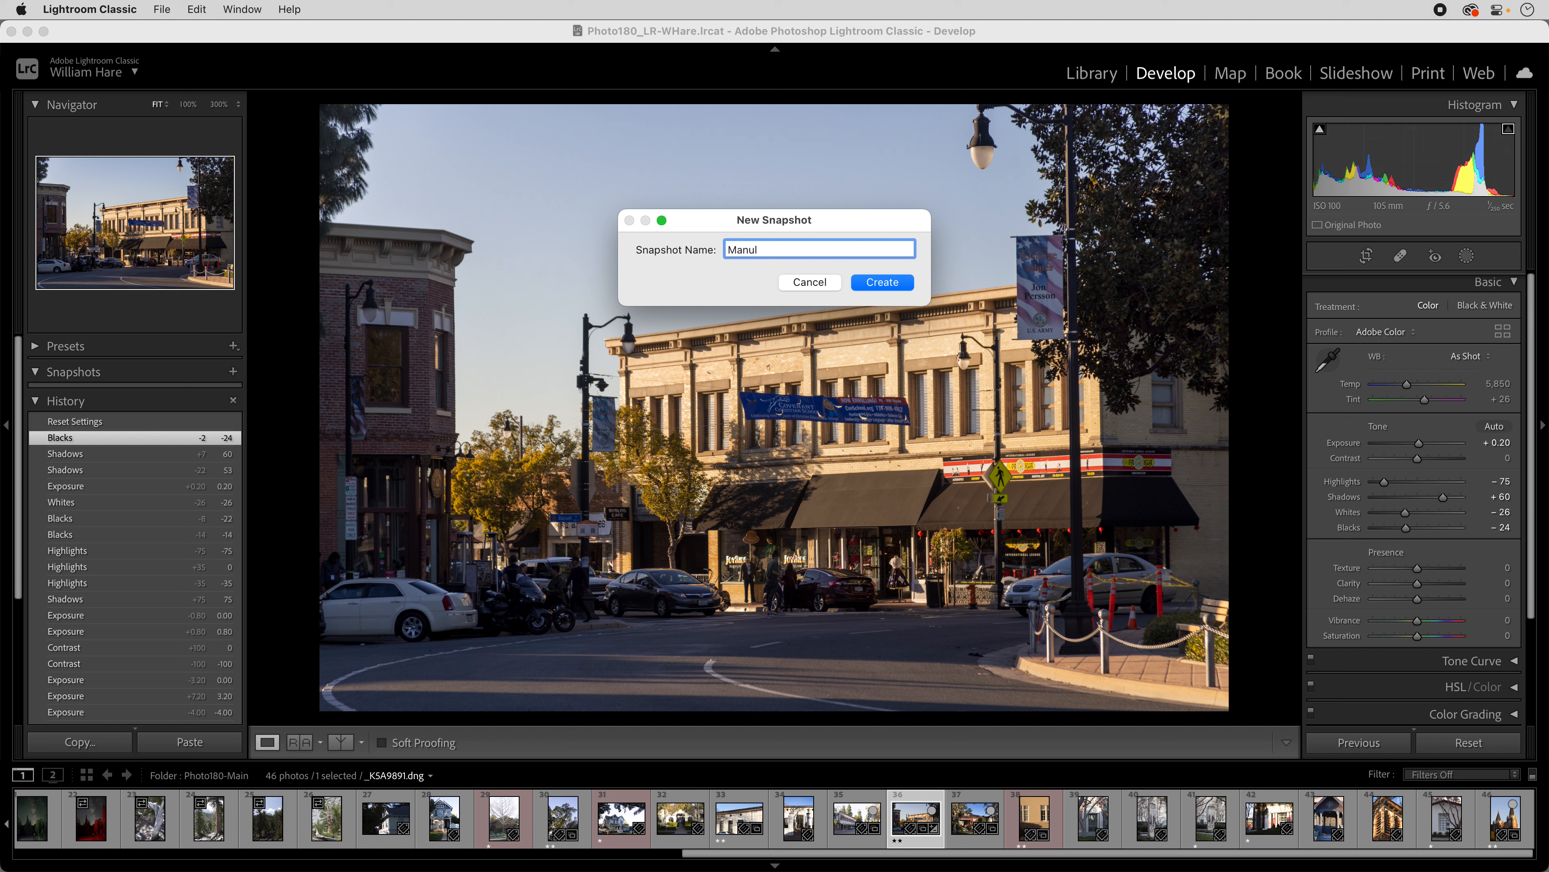
type("ual Ma")
key("BackSpace")
key("BackSpace")
type("Adjustments")
left_click(883, 282)
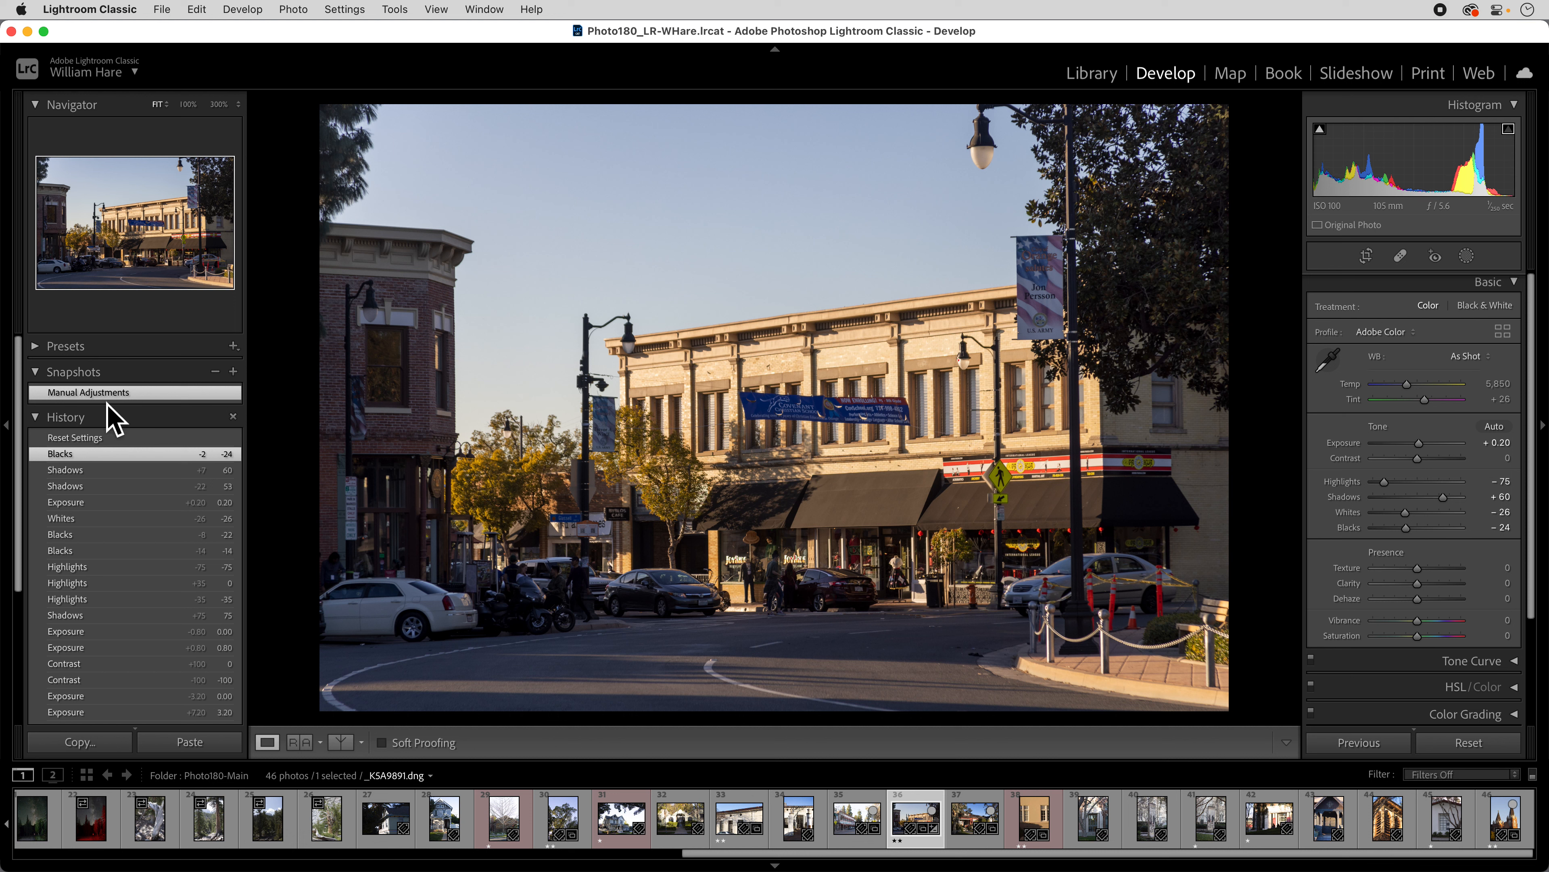
left_click(113, 441)
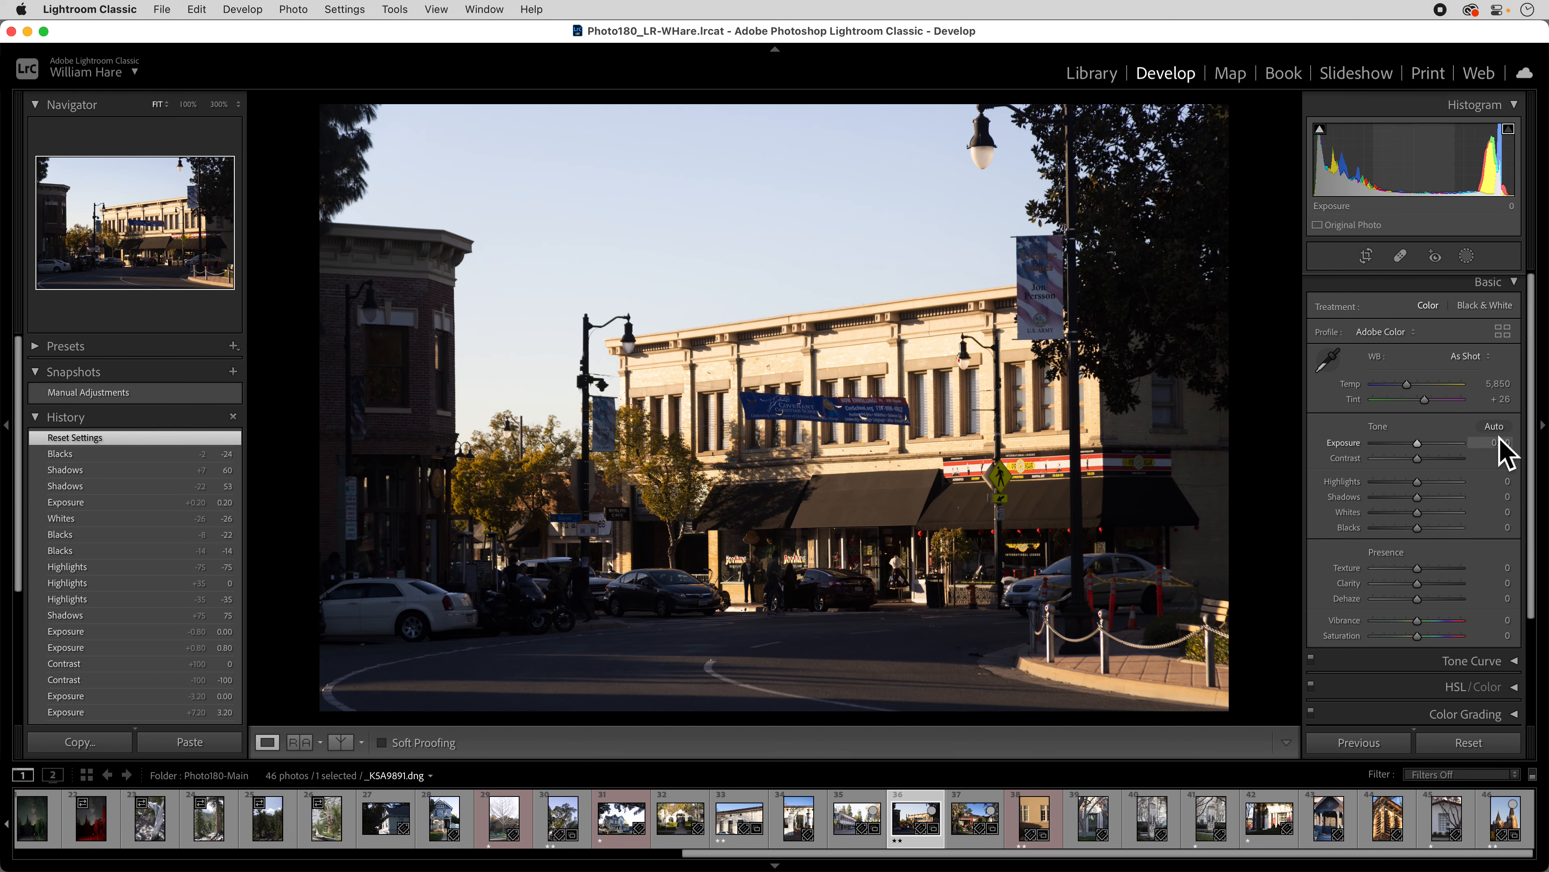
Apply Auto tone, giving Exposure -0.09 and Contrast +5.
scroll(1501, 431, "down", 3)
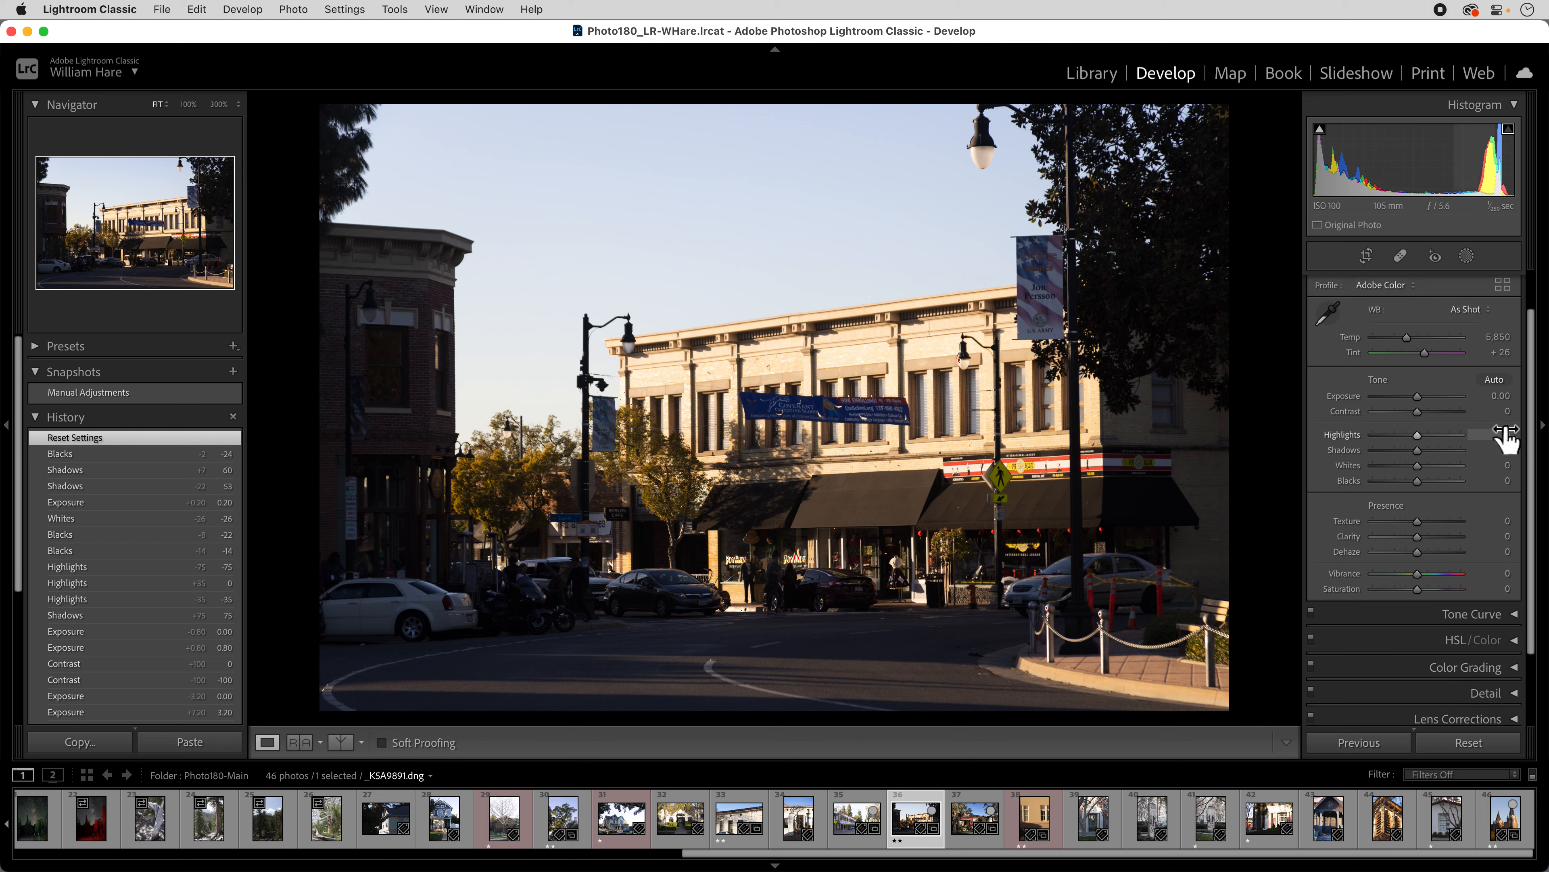
scroll(1504, 430, "up", 3)
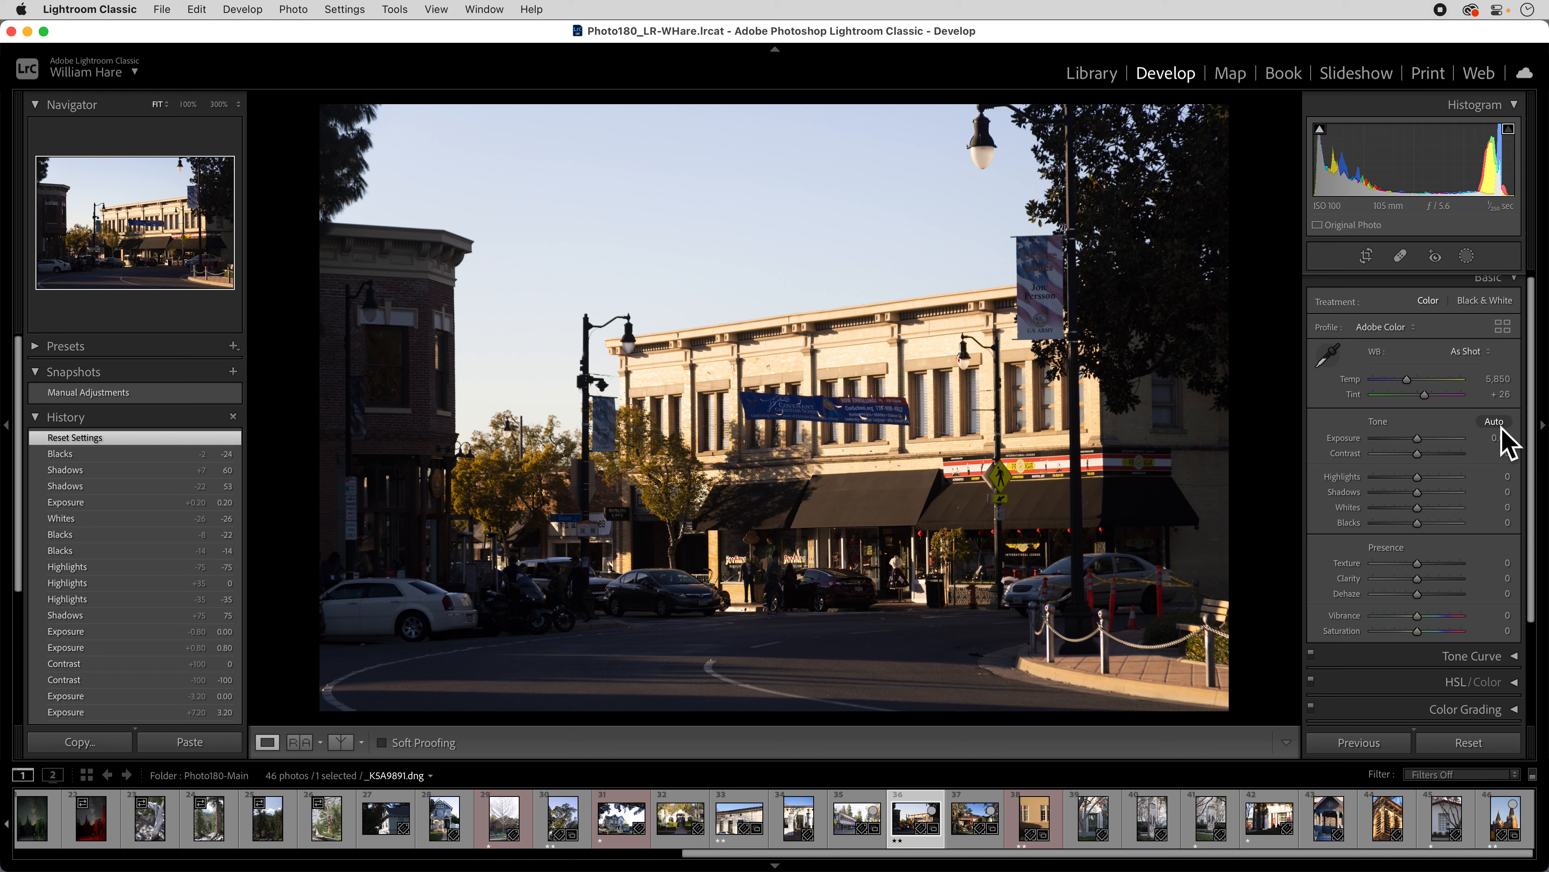
left_click(1495, 422)
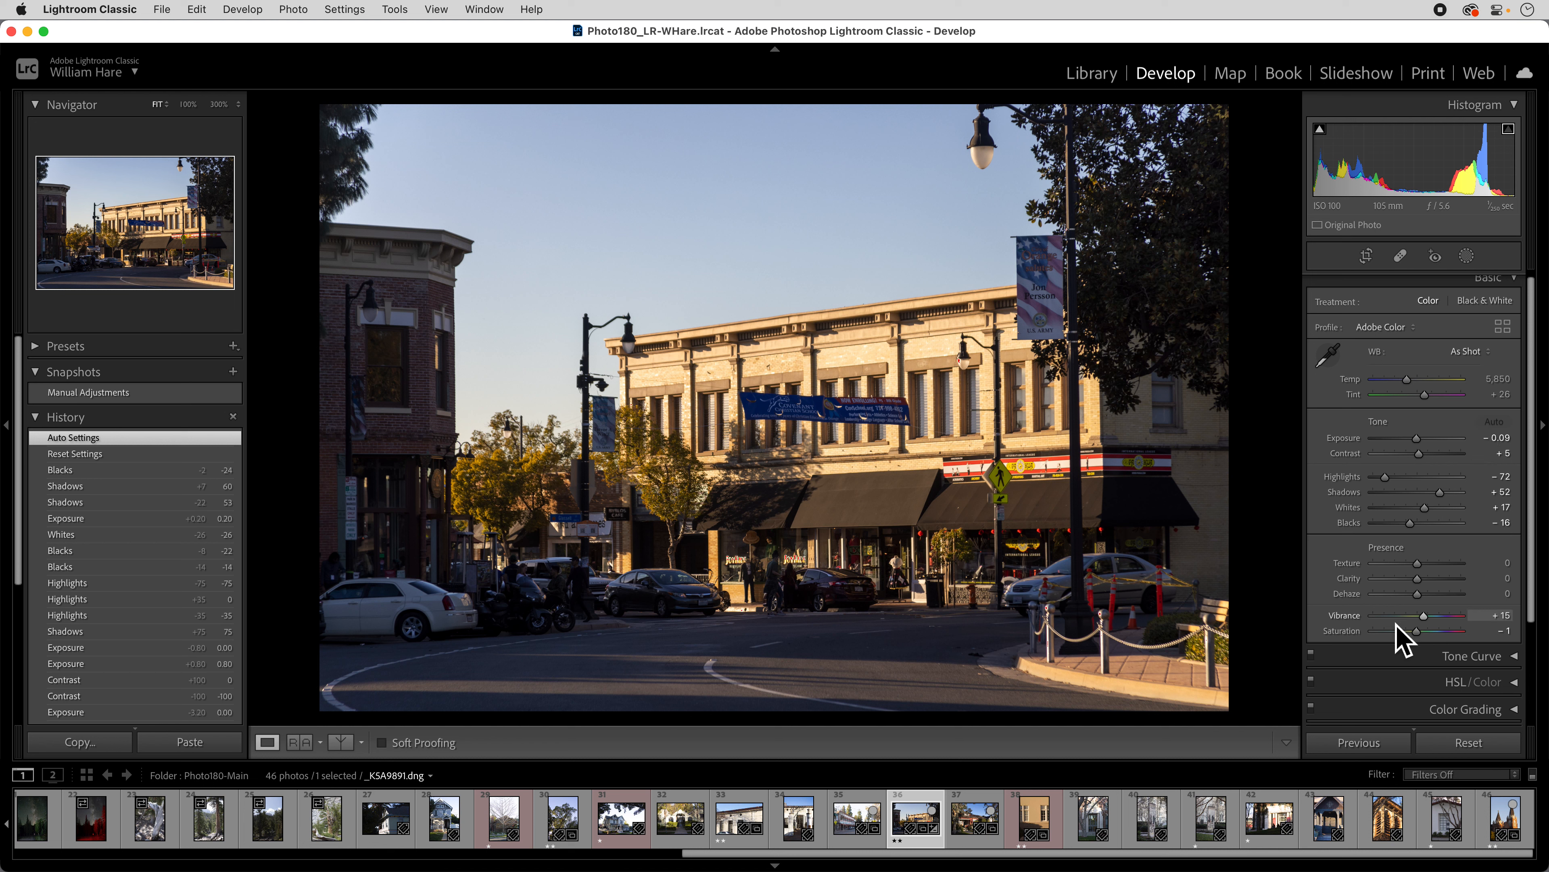
Zero Vibrance and Saturation, then compare against the Manual Adjustments snapshot.
double_click(1347, 616)
double_click(1350, 633)
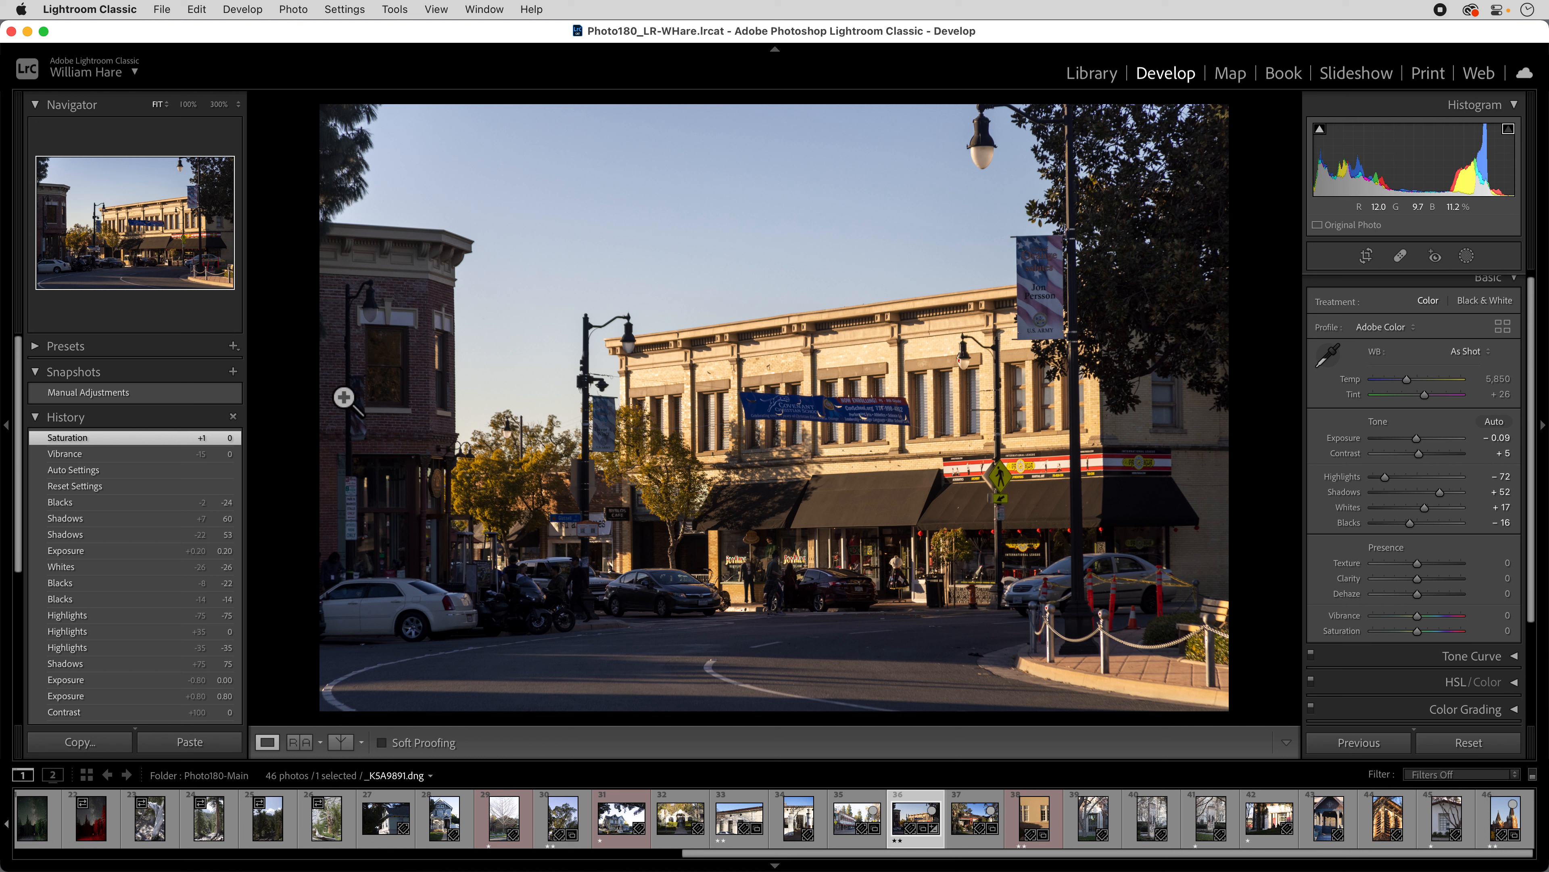
left_click(105, 394)
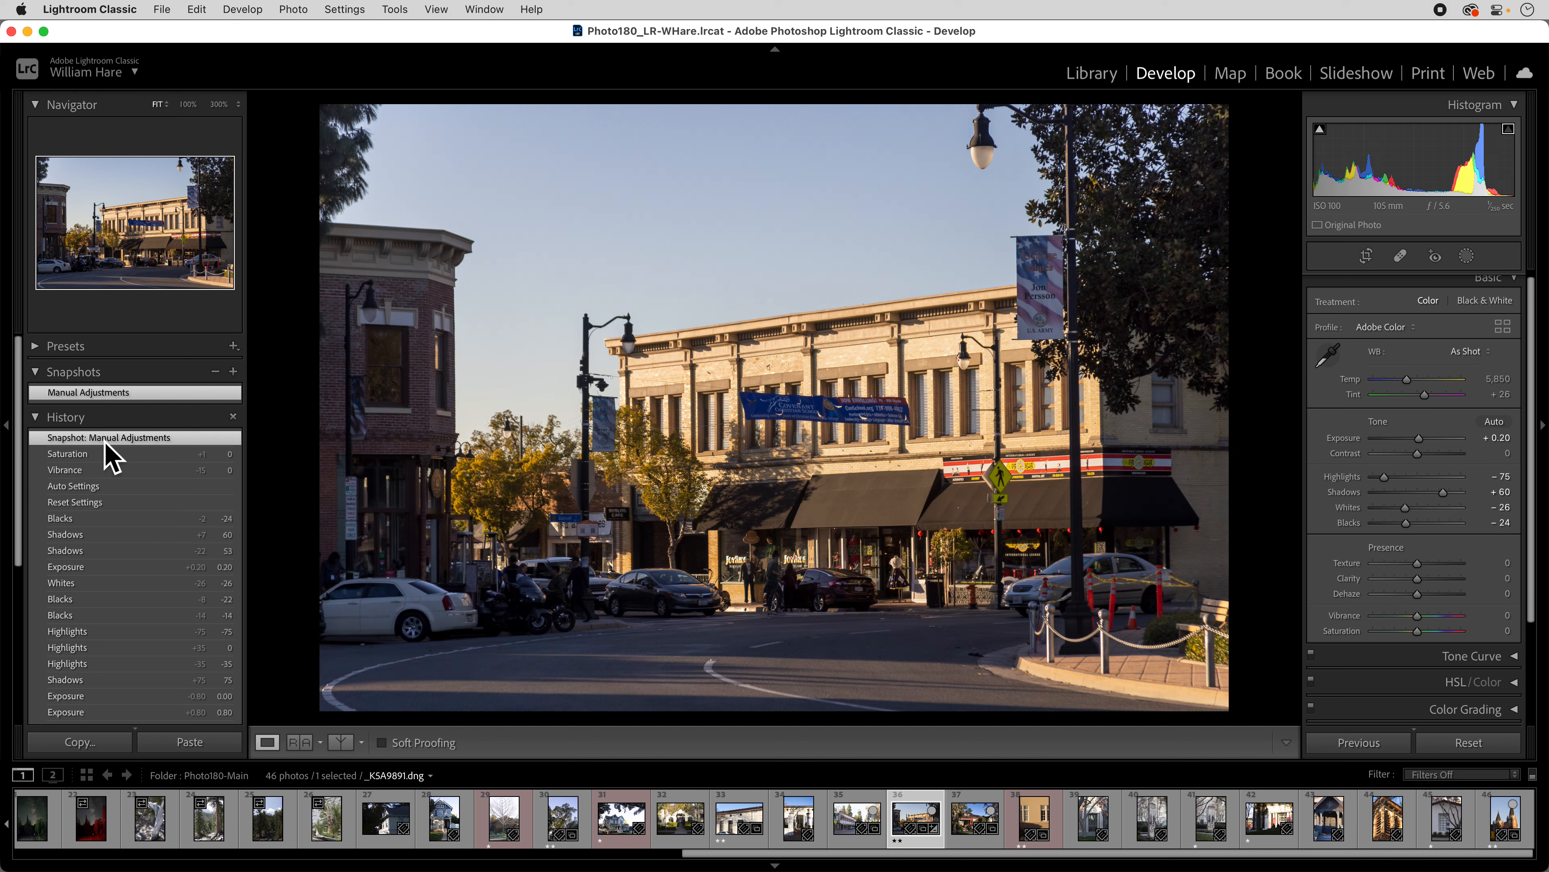
left_click(102, 454)
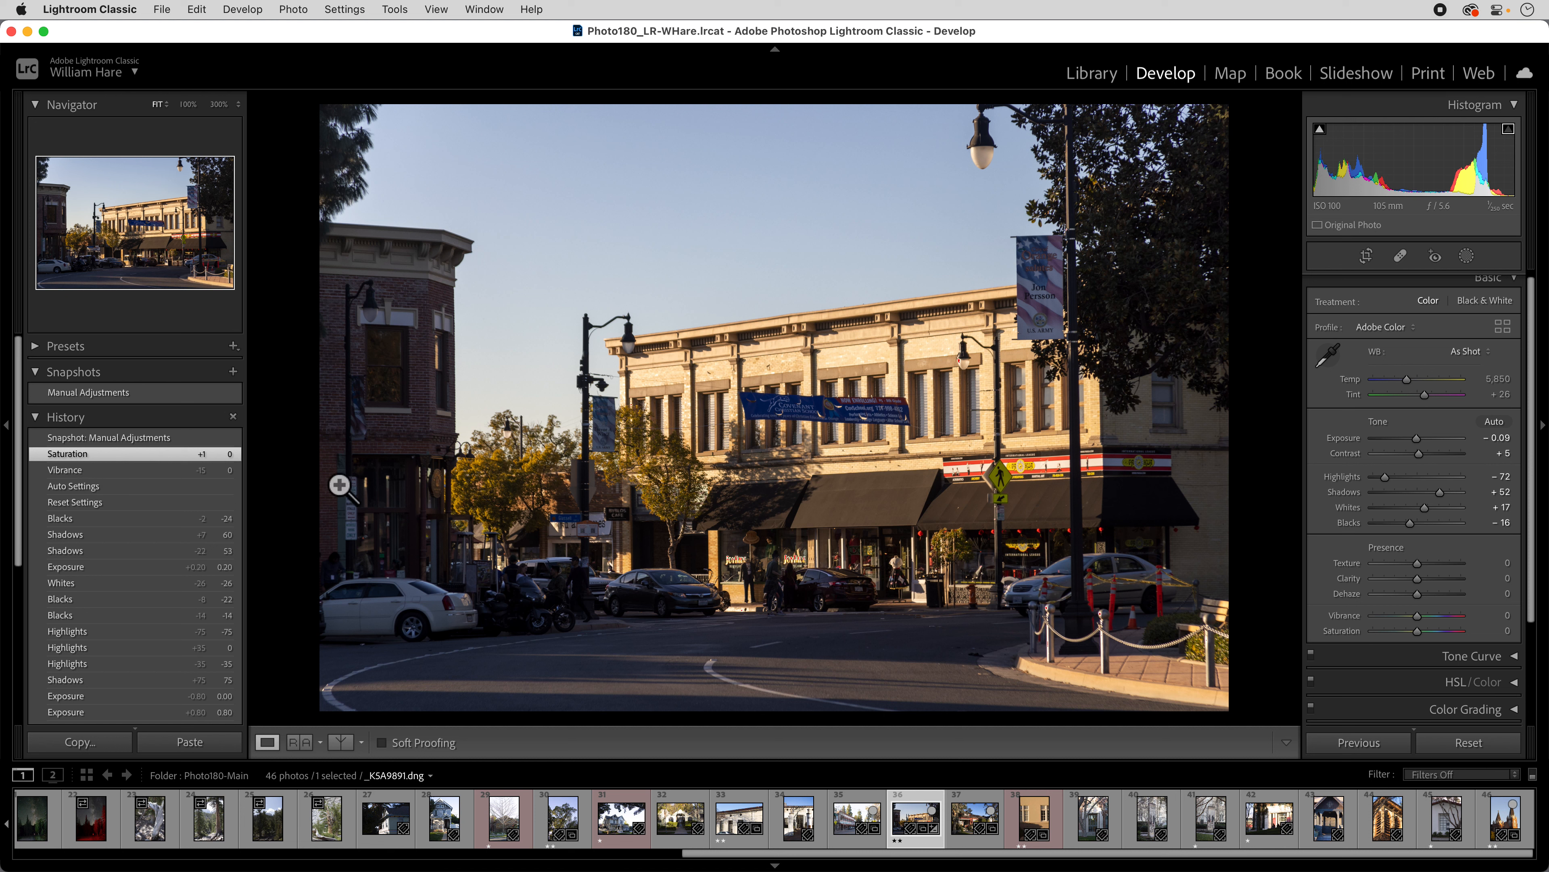
Save the current settings as snapshot 'Auto Adjustments'.
left_click(232, 371)
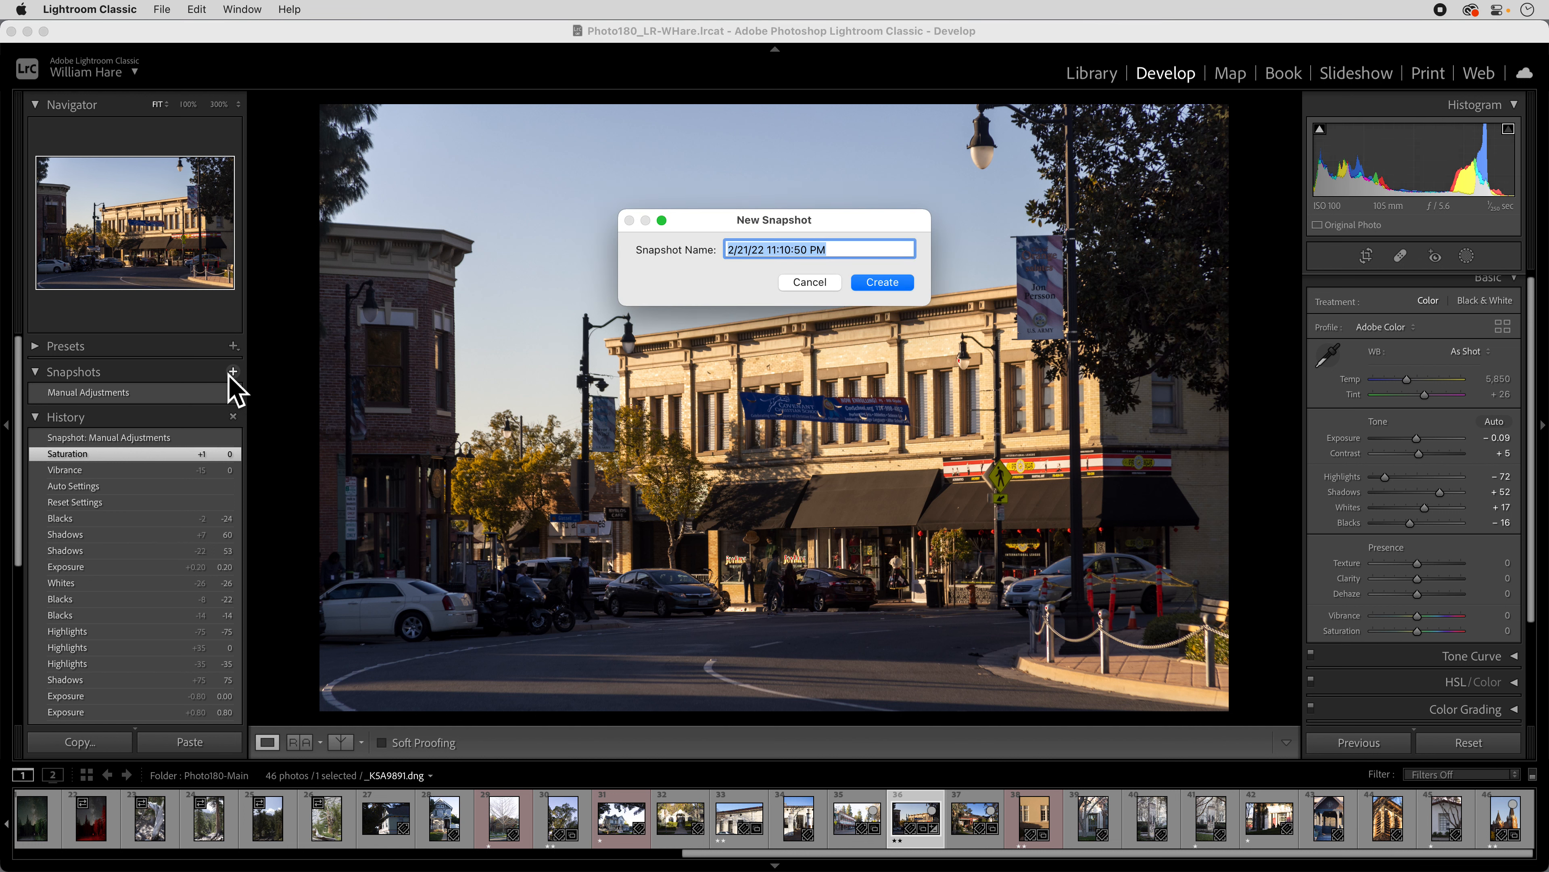
type("Auto Ad")
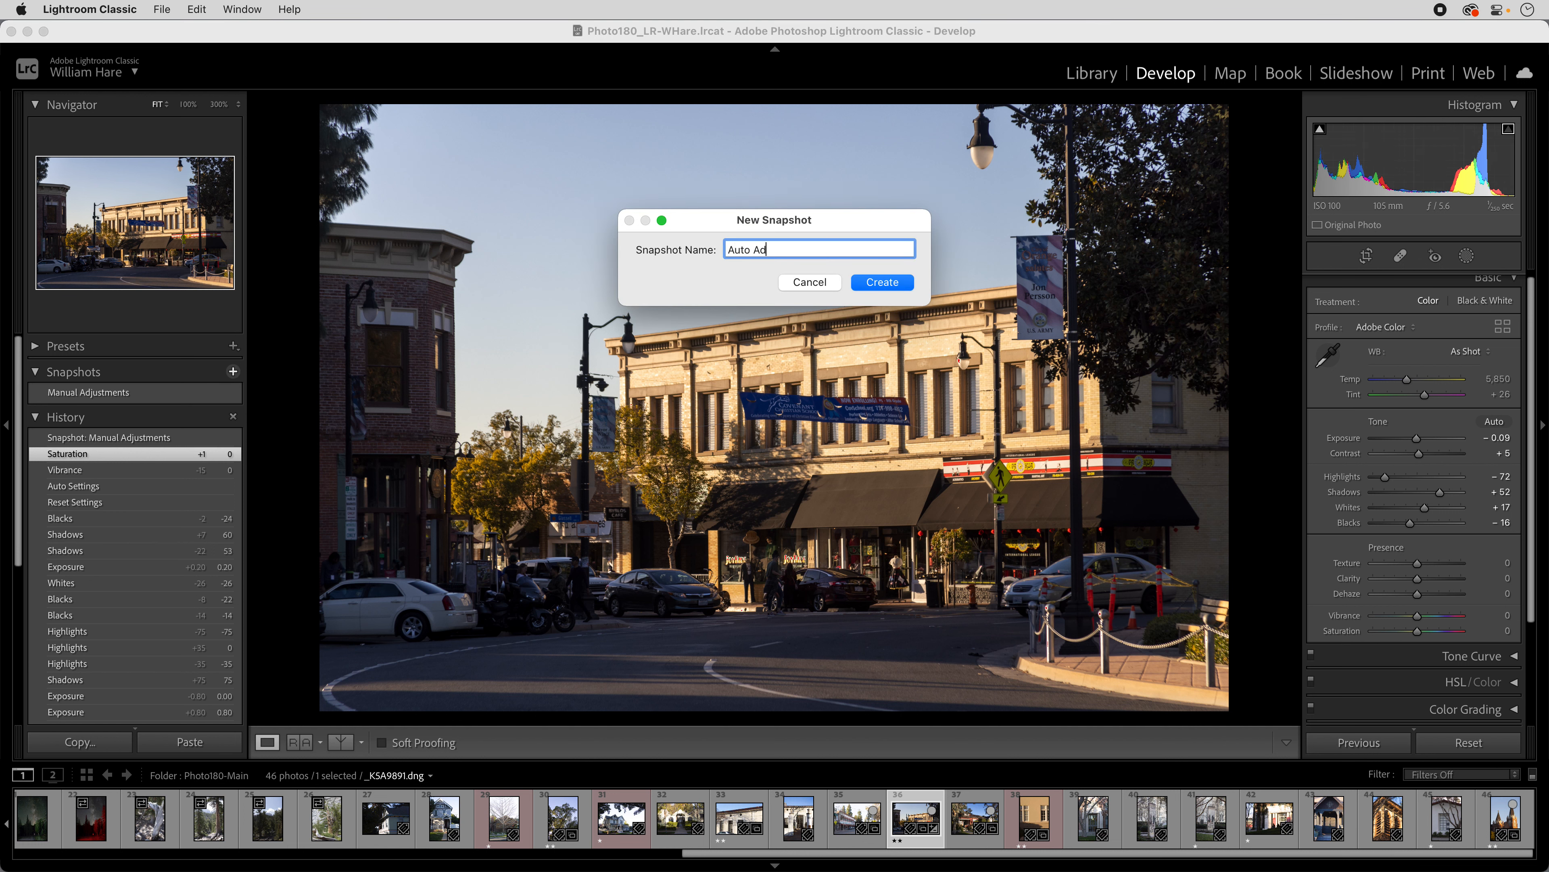
type("justments")
key("Return")
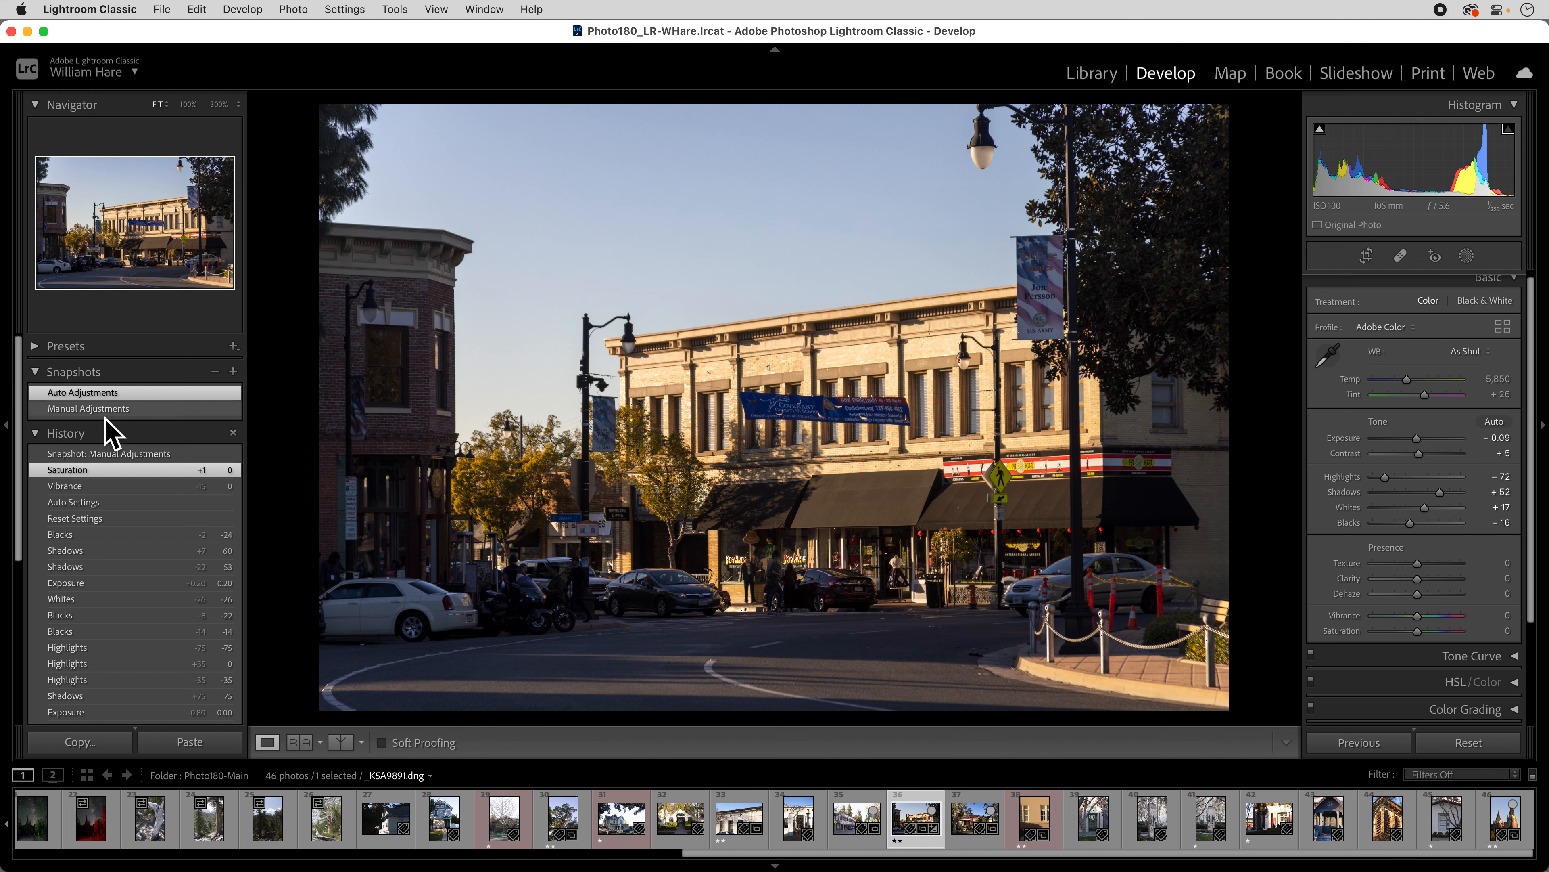
Compare the Manual and Auto snapshots, then raise Shadows from +52 to +68.
left_click(106, 413)
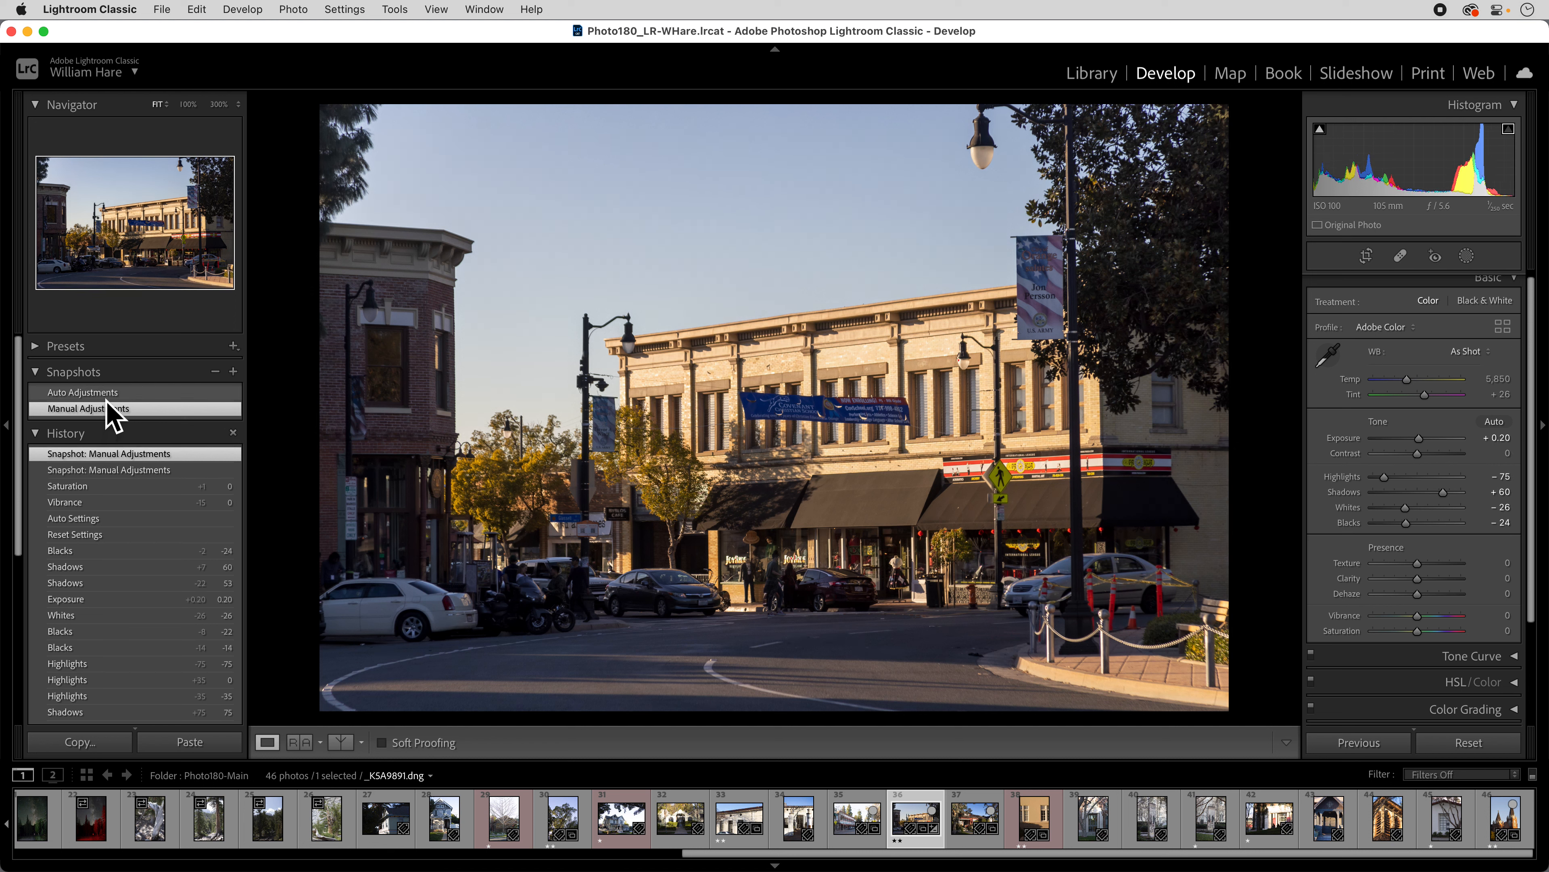
left_click(105, 392)
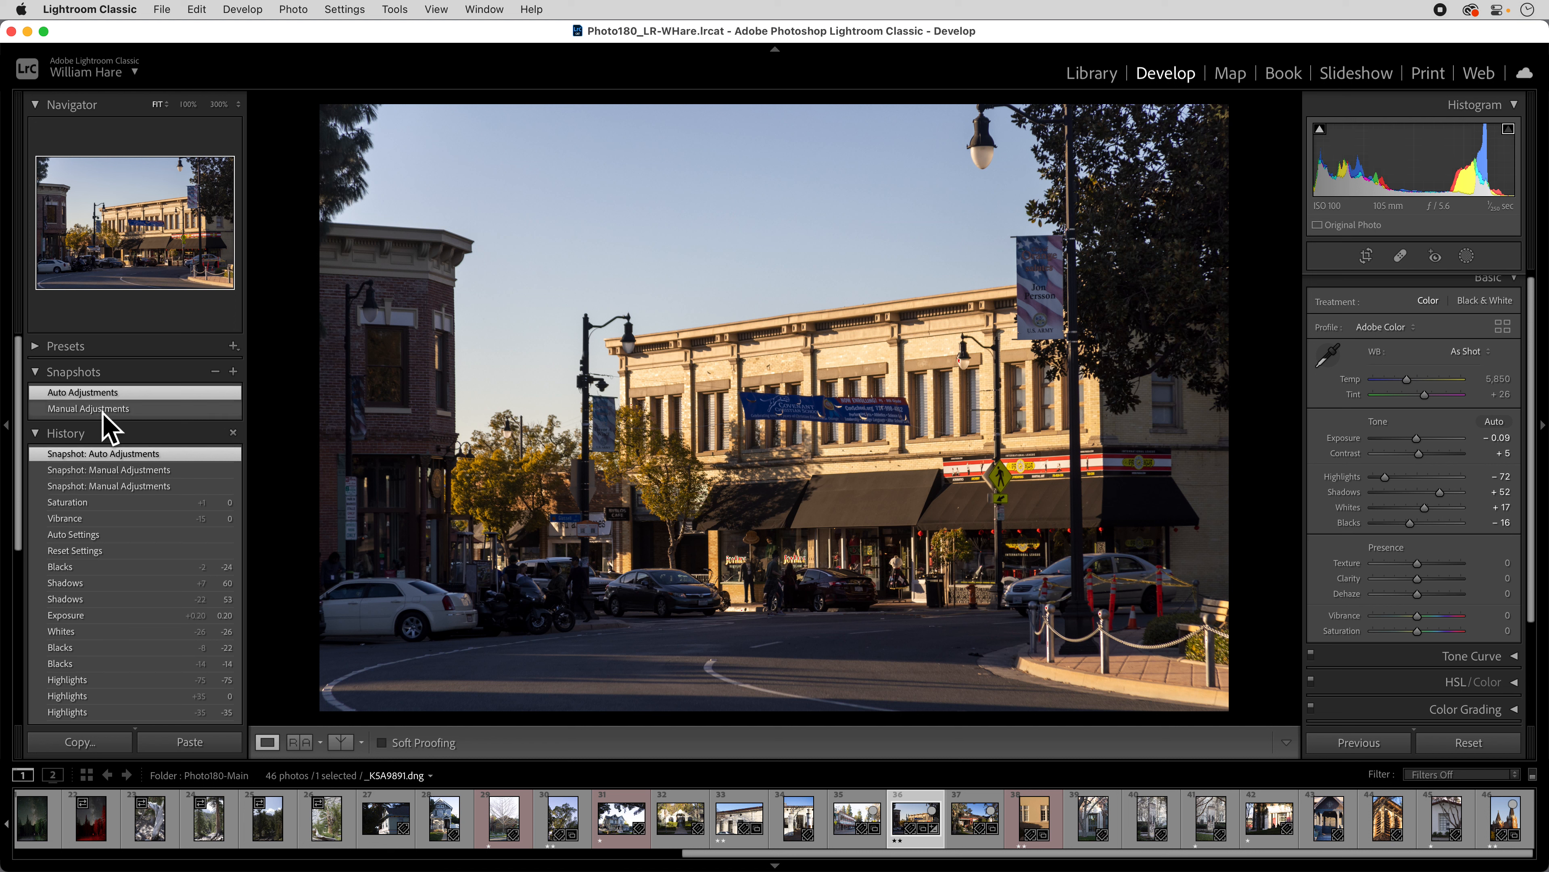
left_click(103, 410)
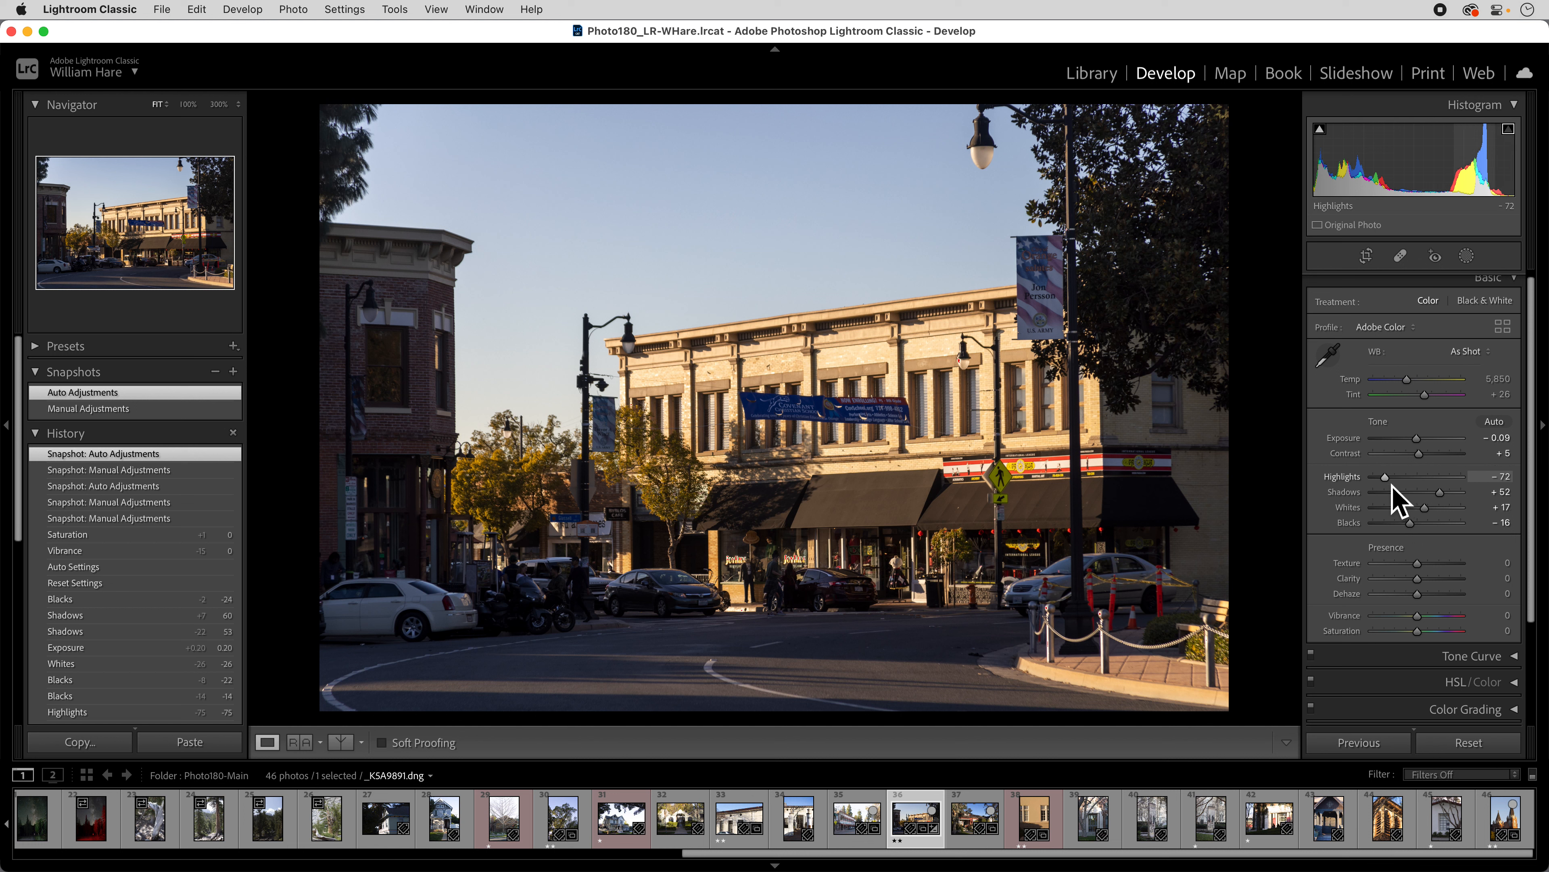
scroll(1446, 504, "up", 1)
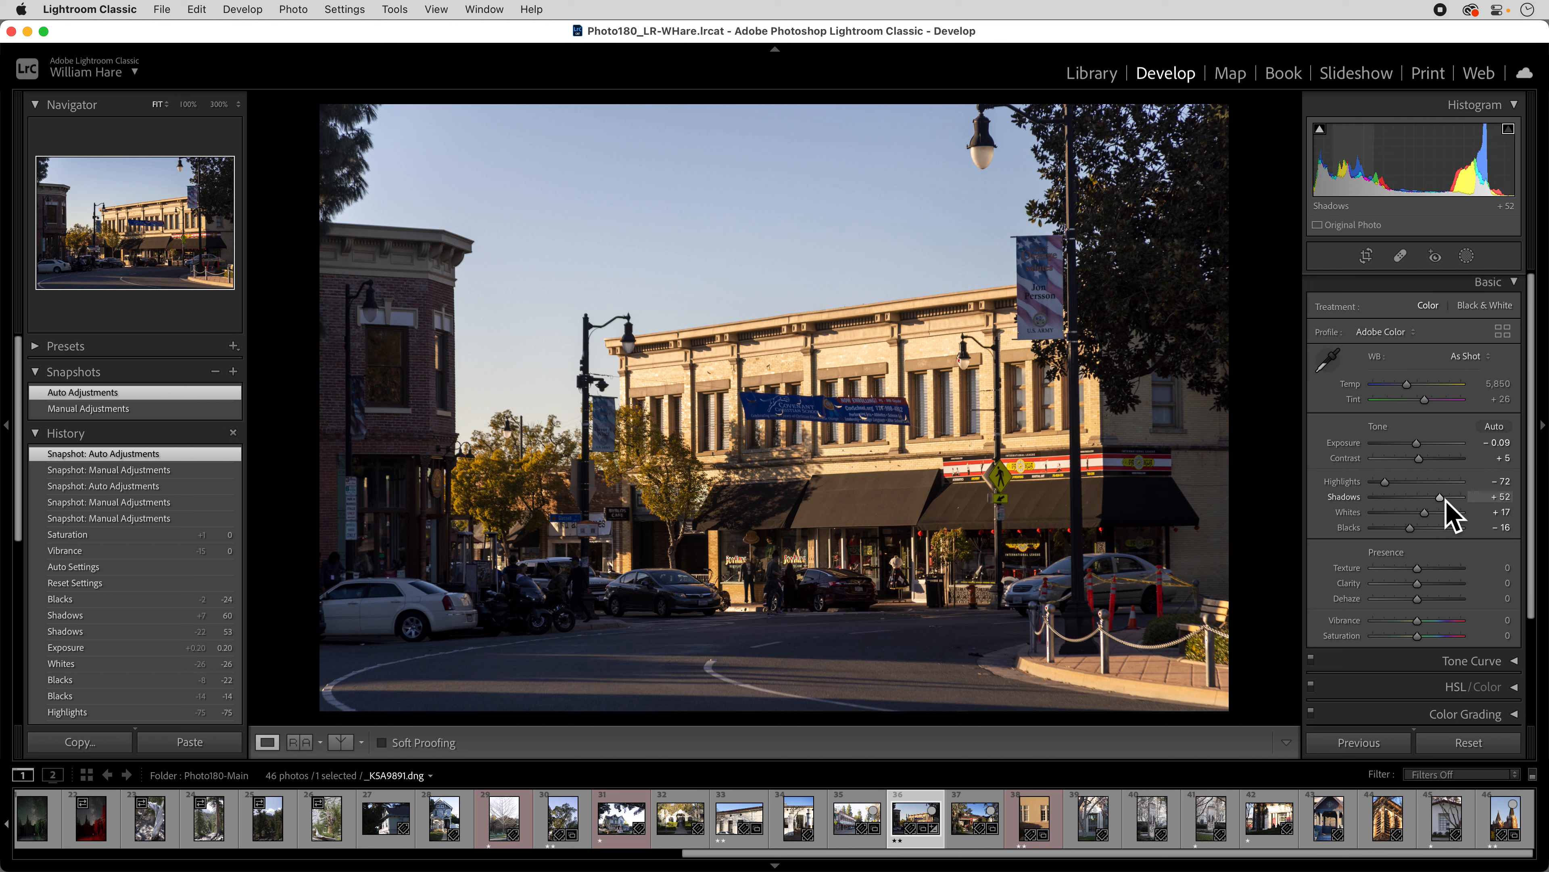
left_click_drag(1445, 499, 1453, 500)
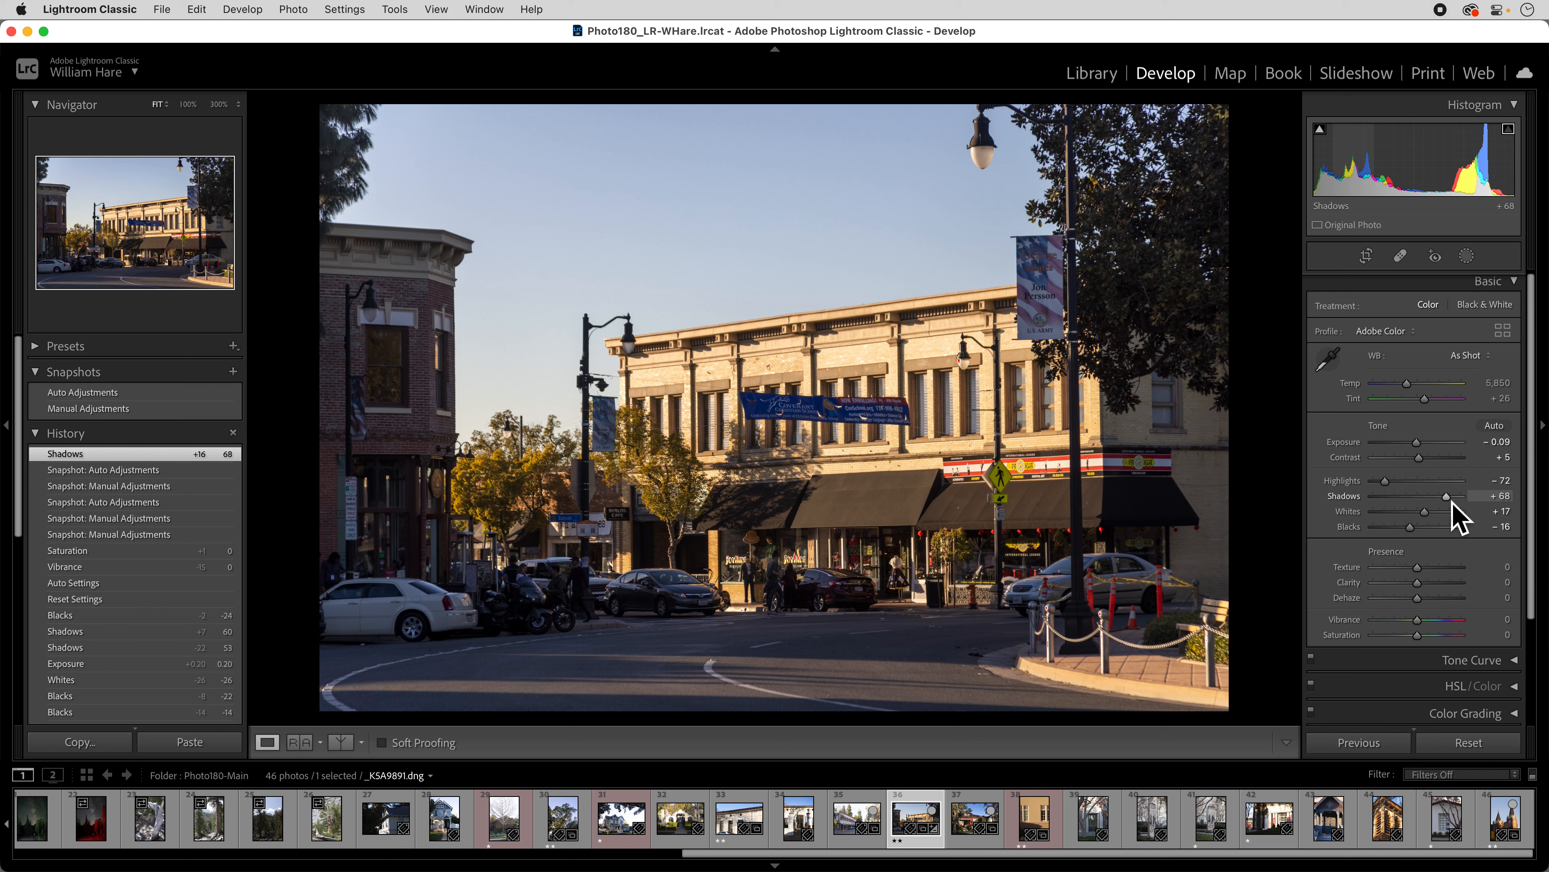